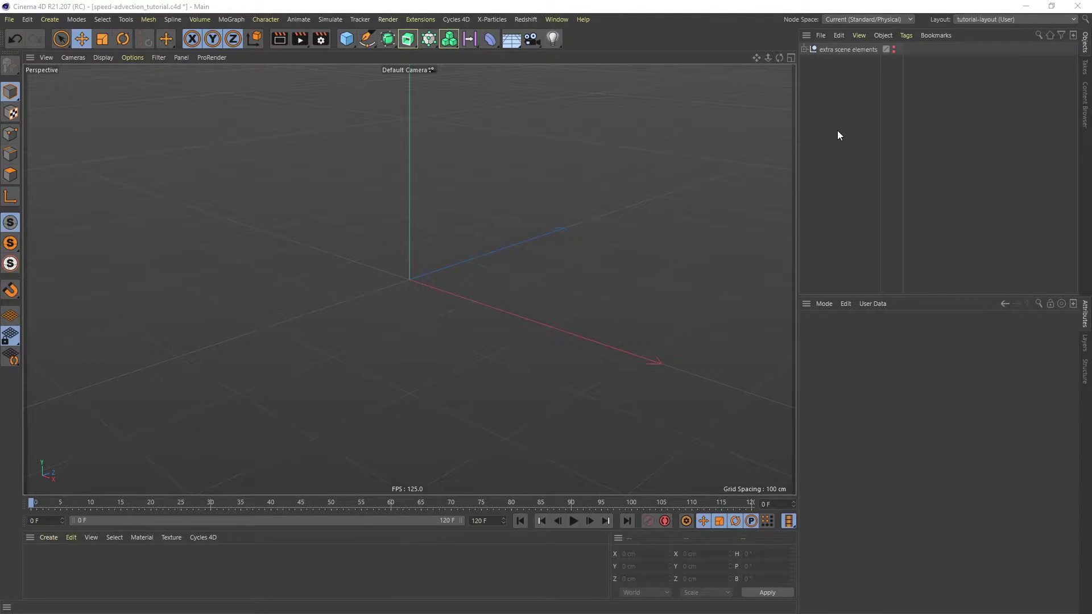
Expand and collapse the 'extra scene elements' group to inspect its camera rig.
left_click(804, 49)
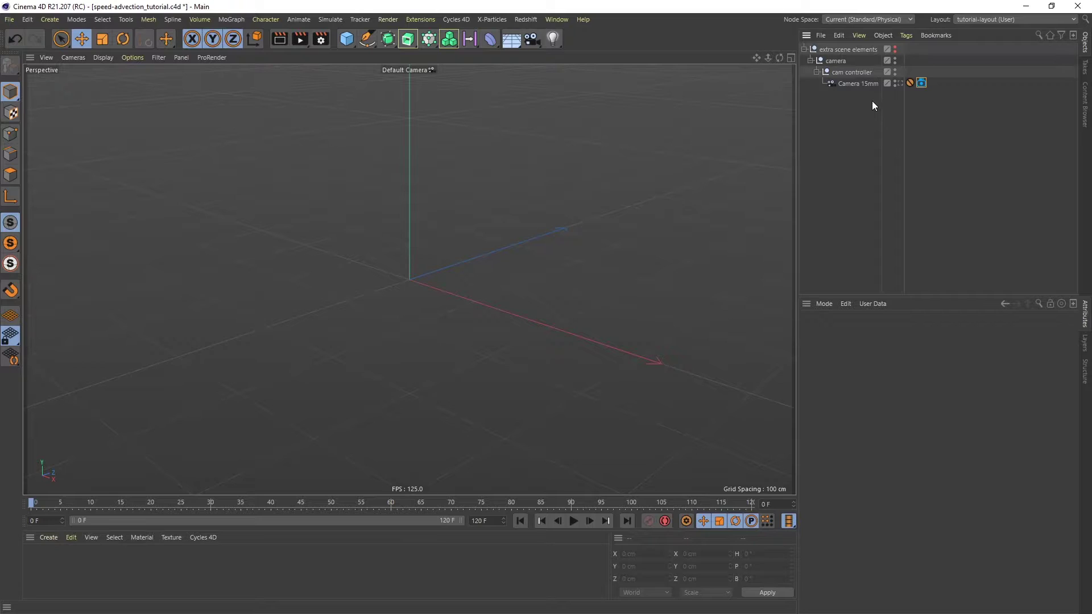
left_click(804, 49)
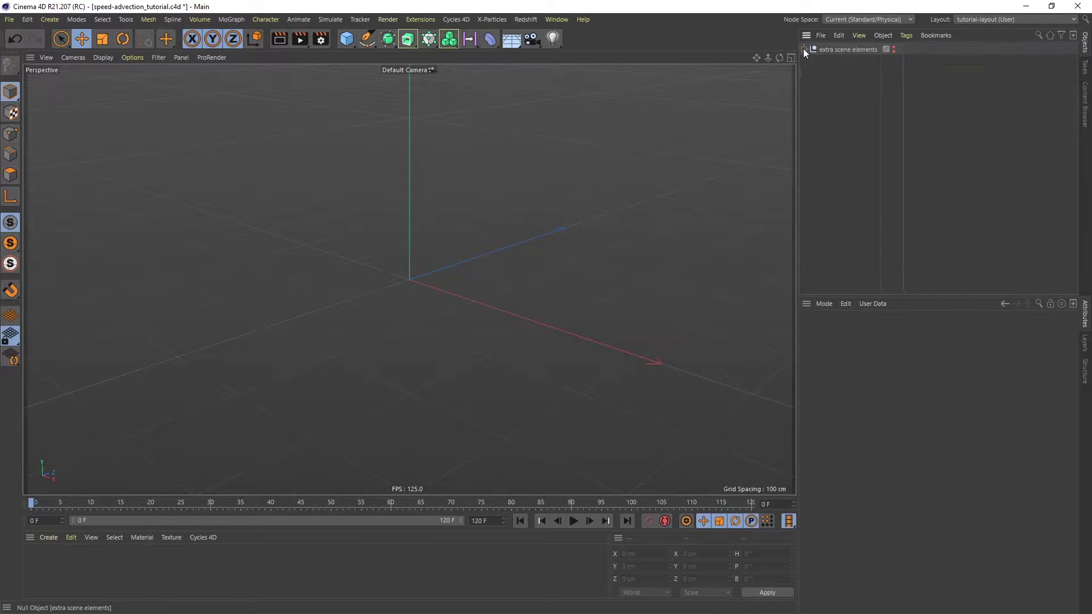
Add a torus with ring radius 111 cm, 120 ring segments, pipe radius 36 cm, 50 pipe segments.
left_click(346, 39)
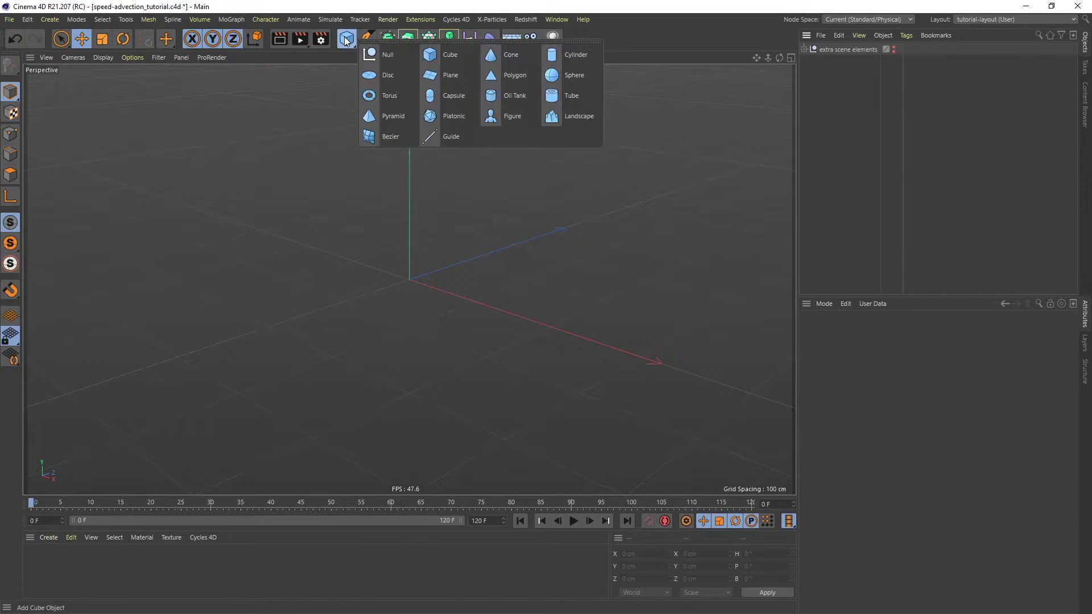
left_click(395, 97)
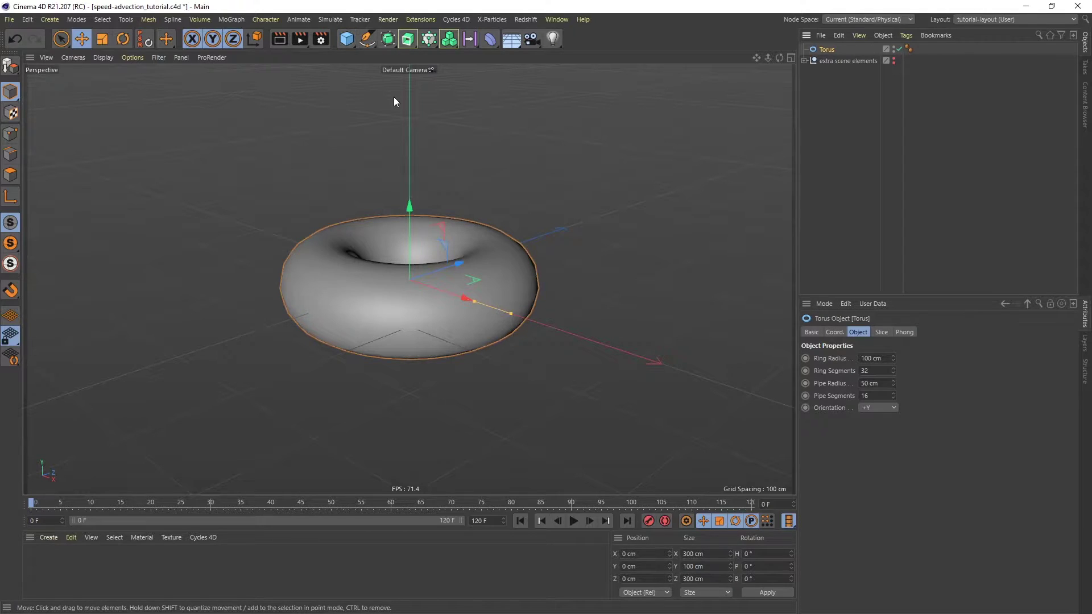
left_click(883, 359)
type("111")
key("Tab")
type("120")
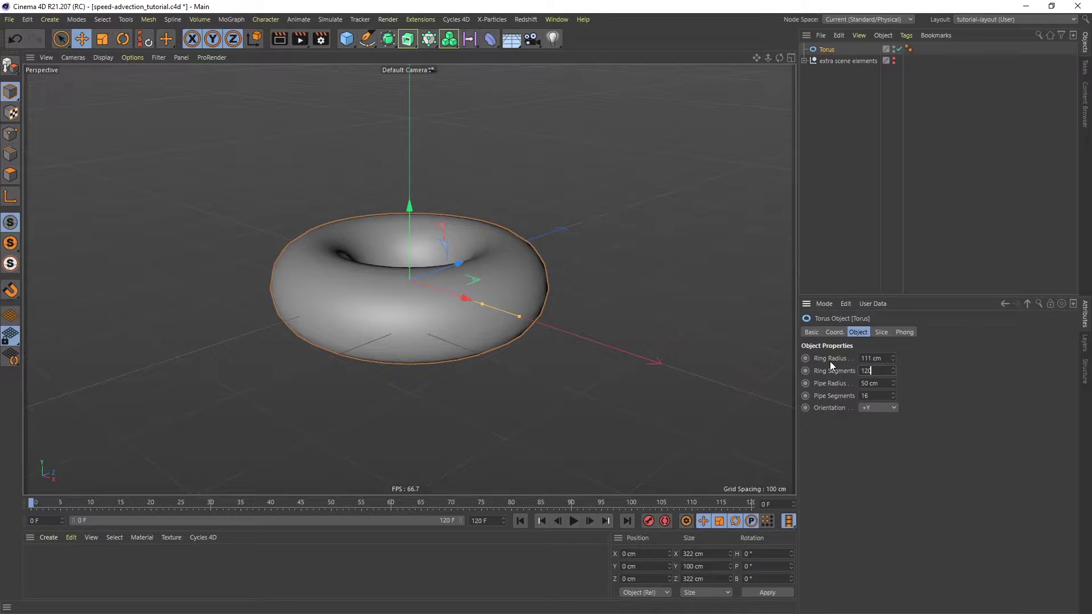
key("Tab")
type("36")
key("Tab")
type("50")
key("Tab")
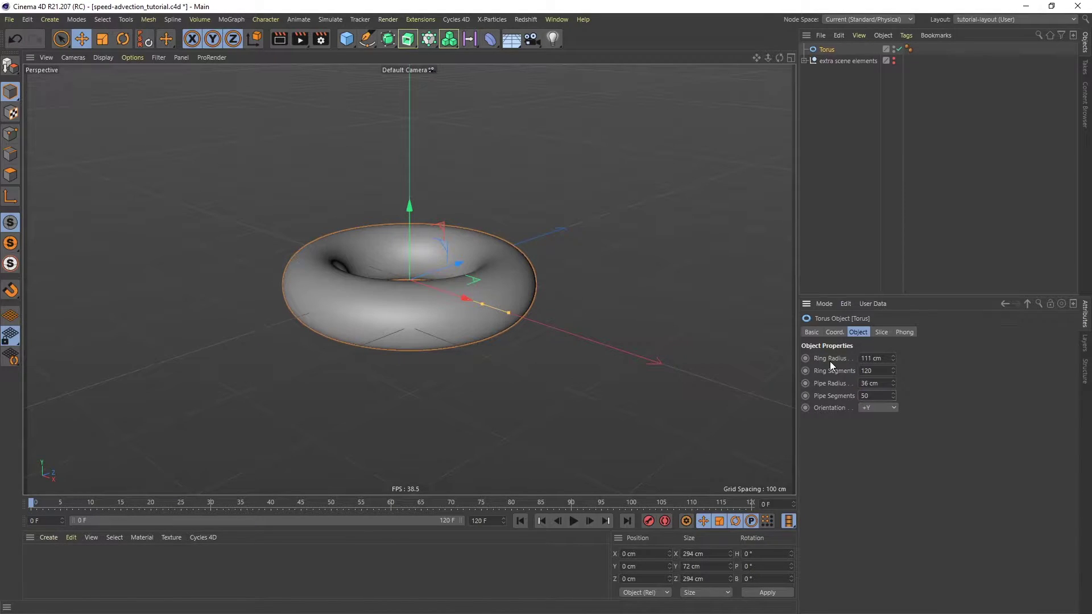
Switch the viewport to Quick Shading (Lines) and view the torus from higher up.
left_click(103, 58)
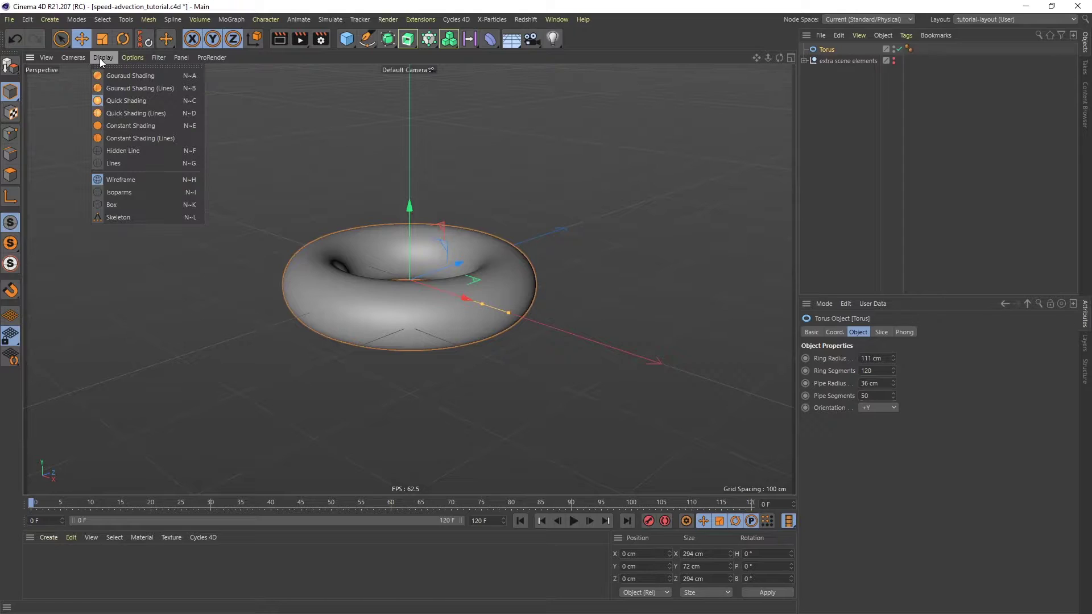
left_click(136, 113)
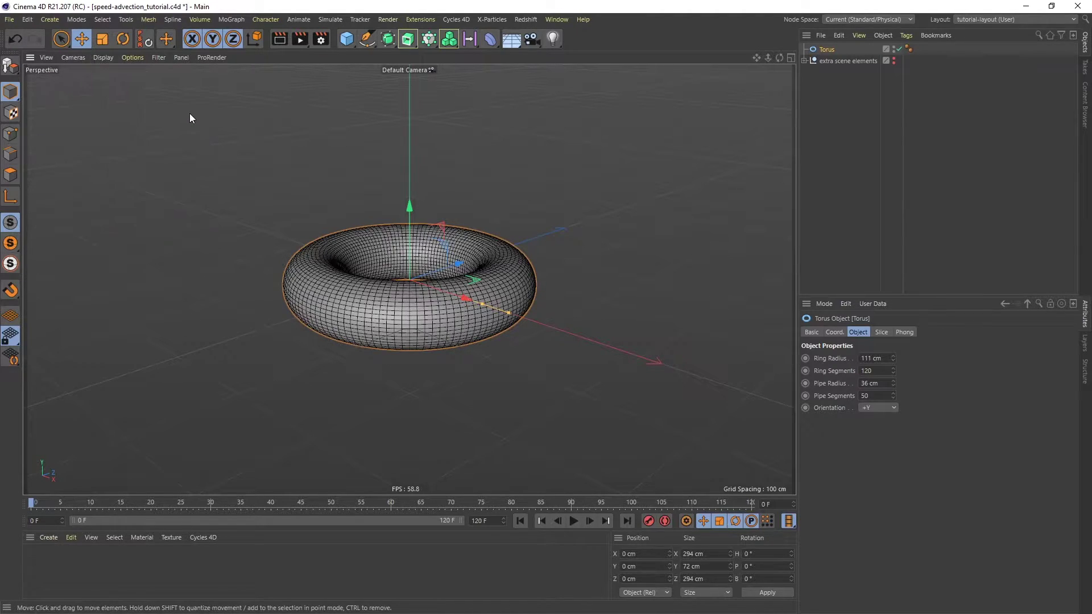
left_click_drag(387, 283, 388, 326, "alt")
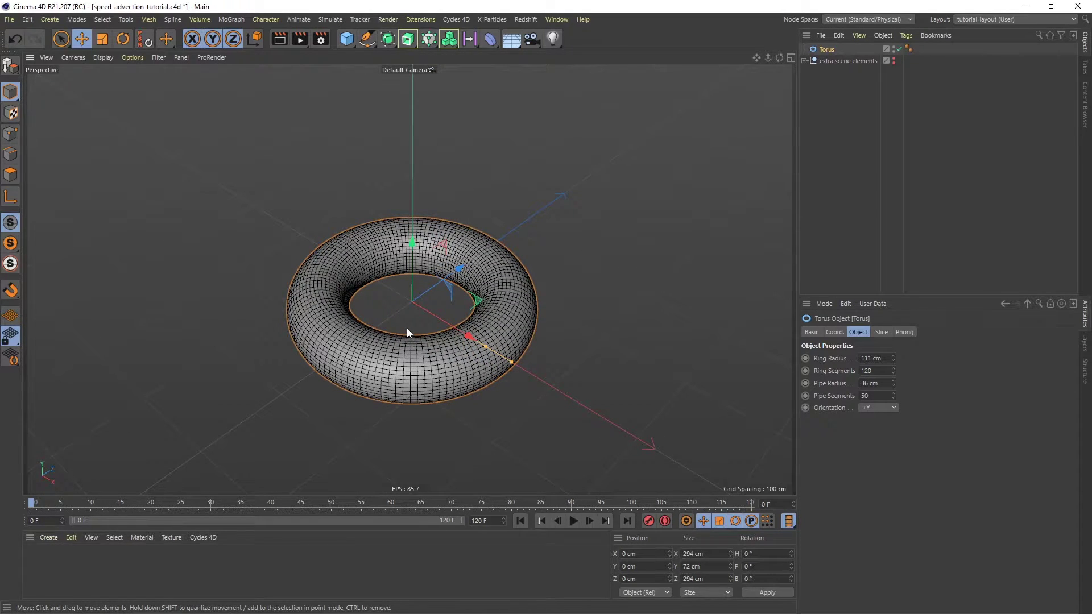
Place a Displacer deformer under Torus with Height 21 cm and Type Intensity.
left_click(491, 39)
left_click(542, 180)
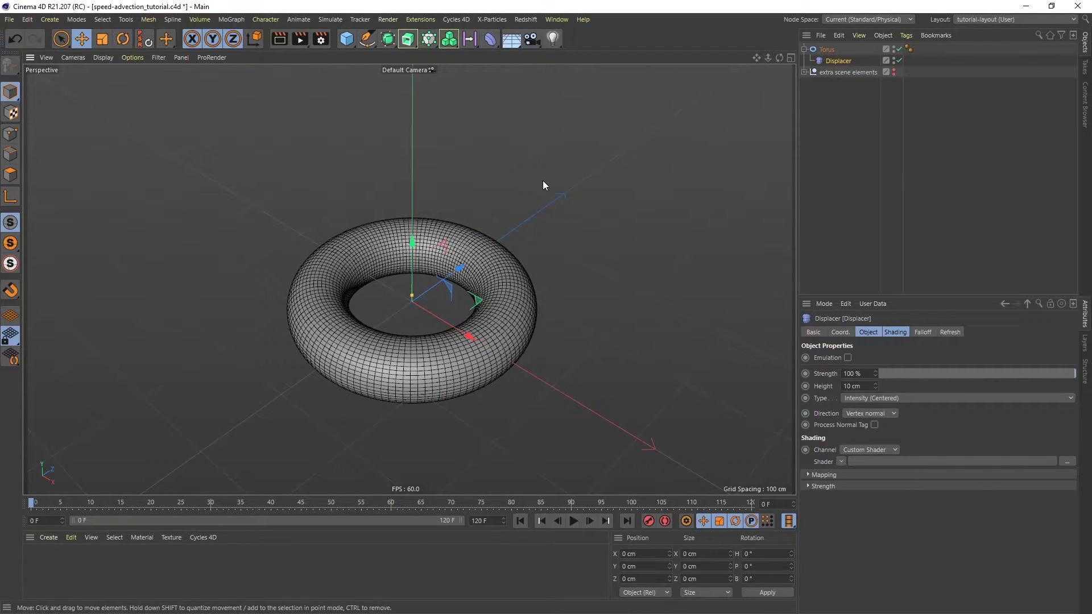
left_click(867, 333)
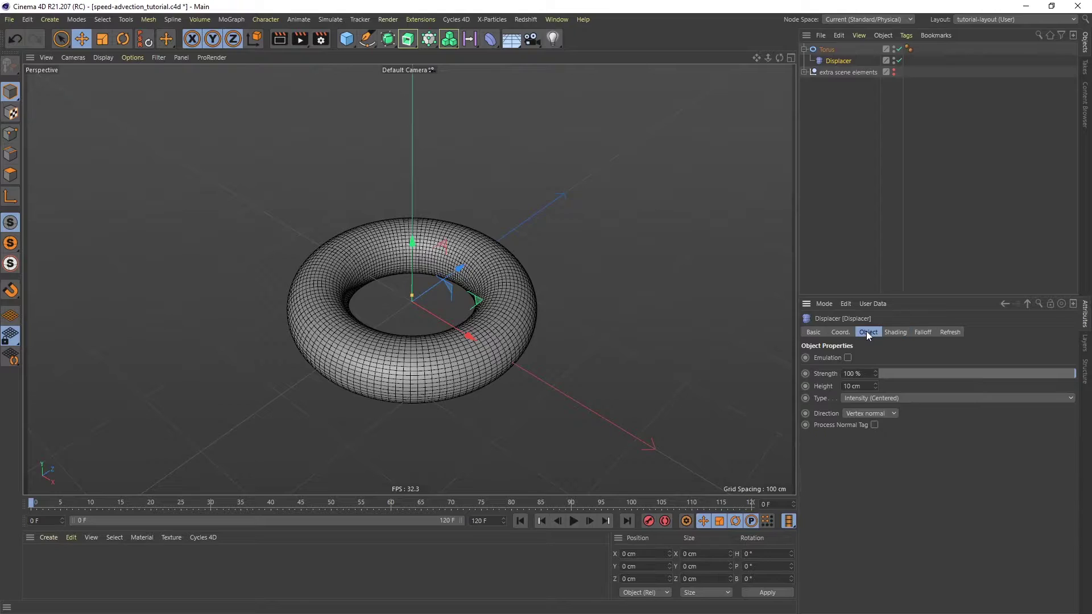
left_click_drag(862, 387, 835, 387)
left_click(858, 396)
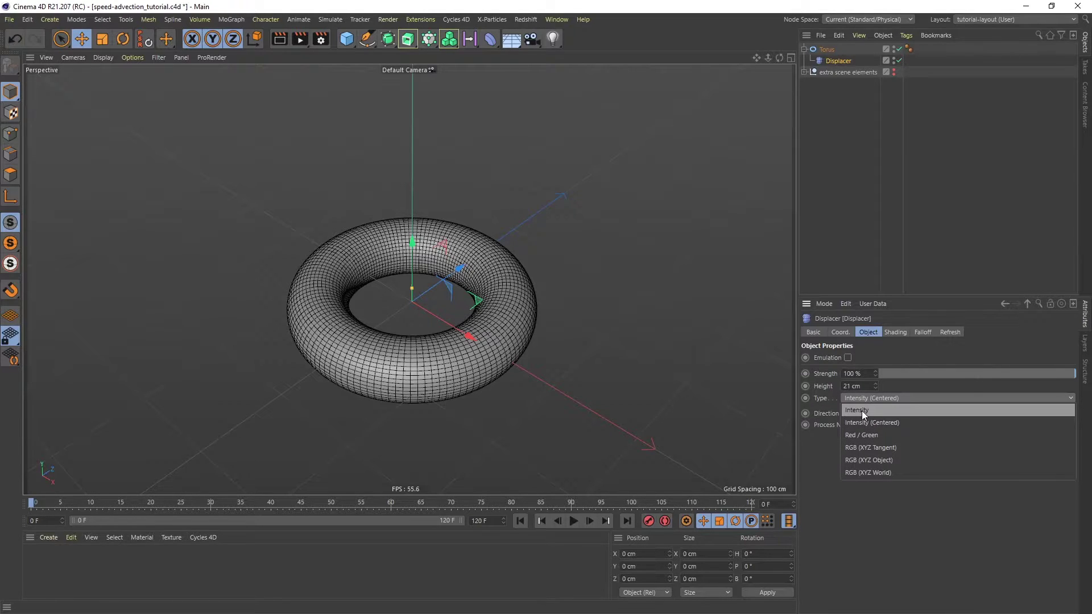
left_click(862, 411)
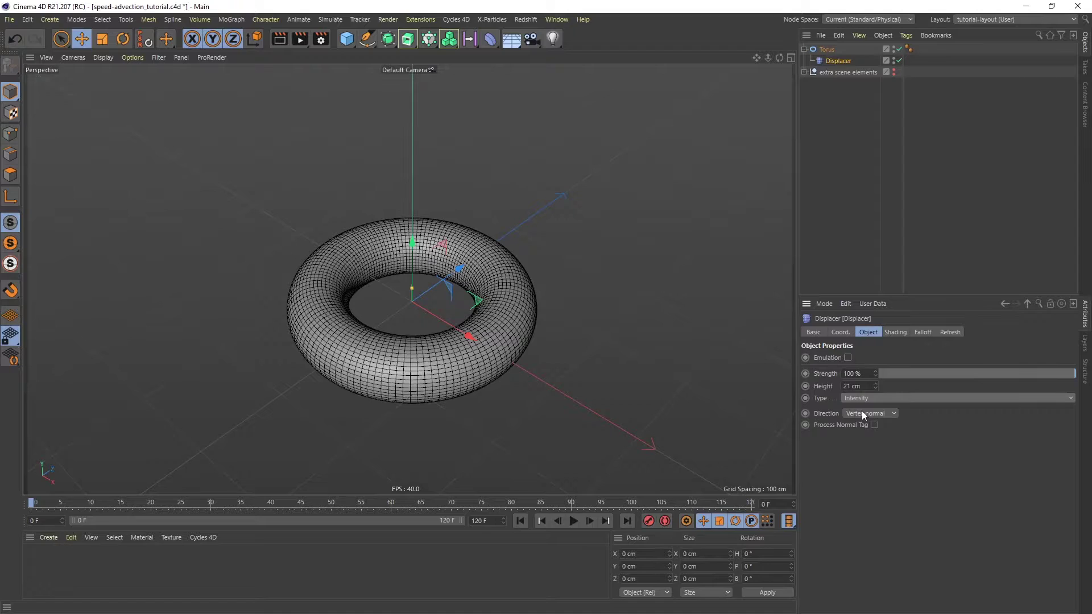
left_click(894, 332)
Give the Displacer a Noise shader with 780% global scale and 41% contrast.
left_click(841, 369)
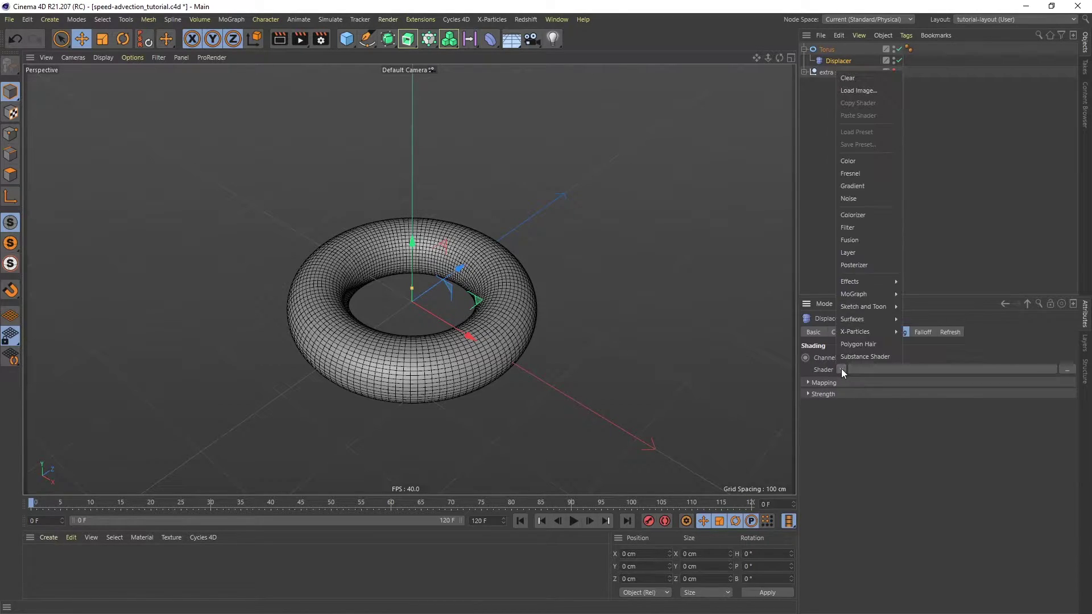
left_click(870, 197)
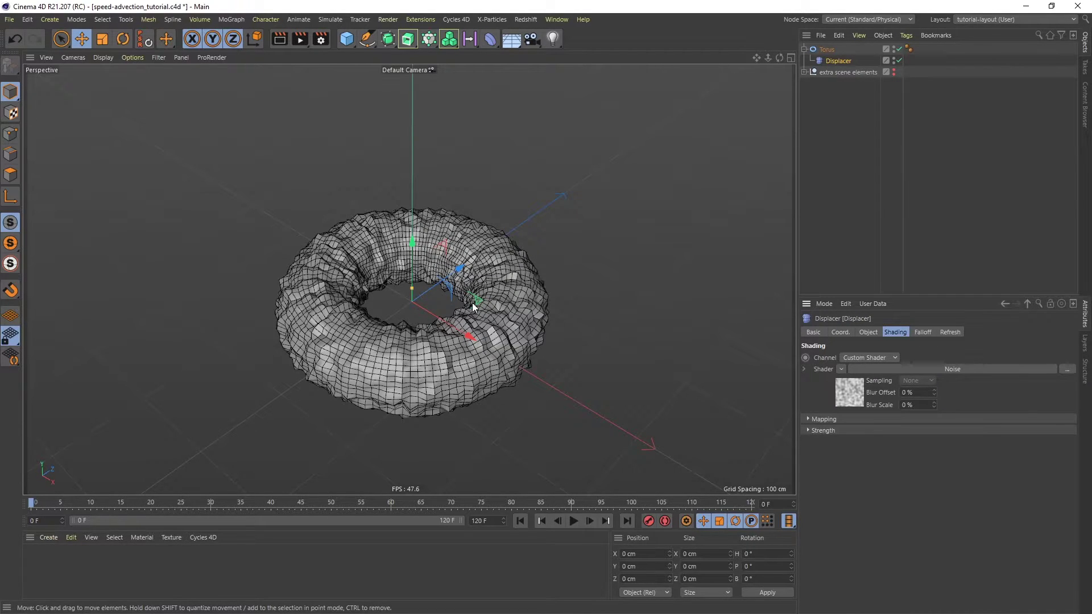
left_click(949, 369)
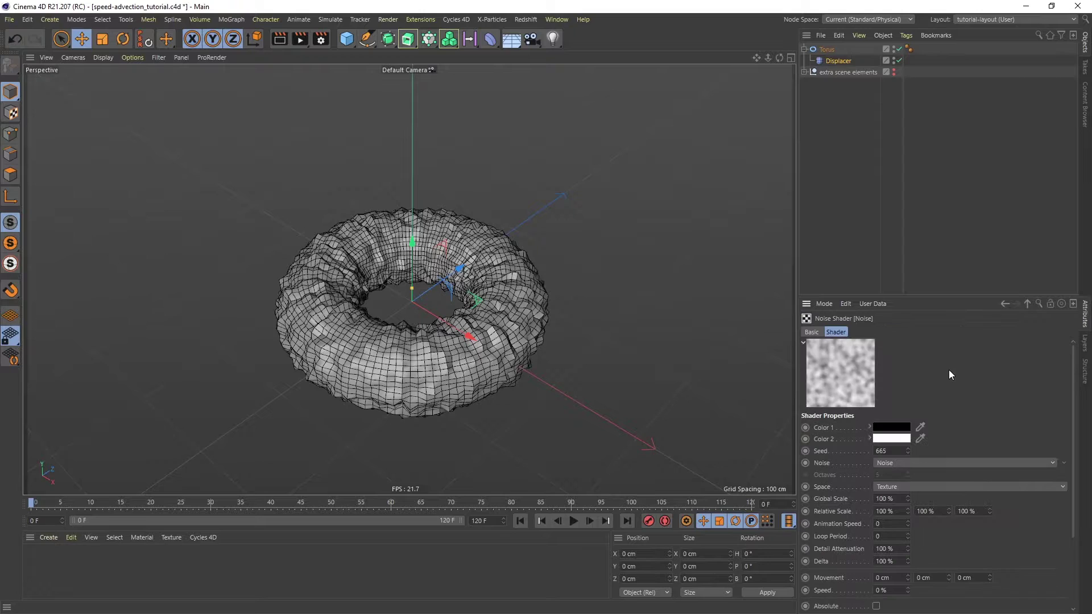
left_click_drag(926, 295, 926, 219)
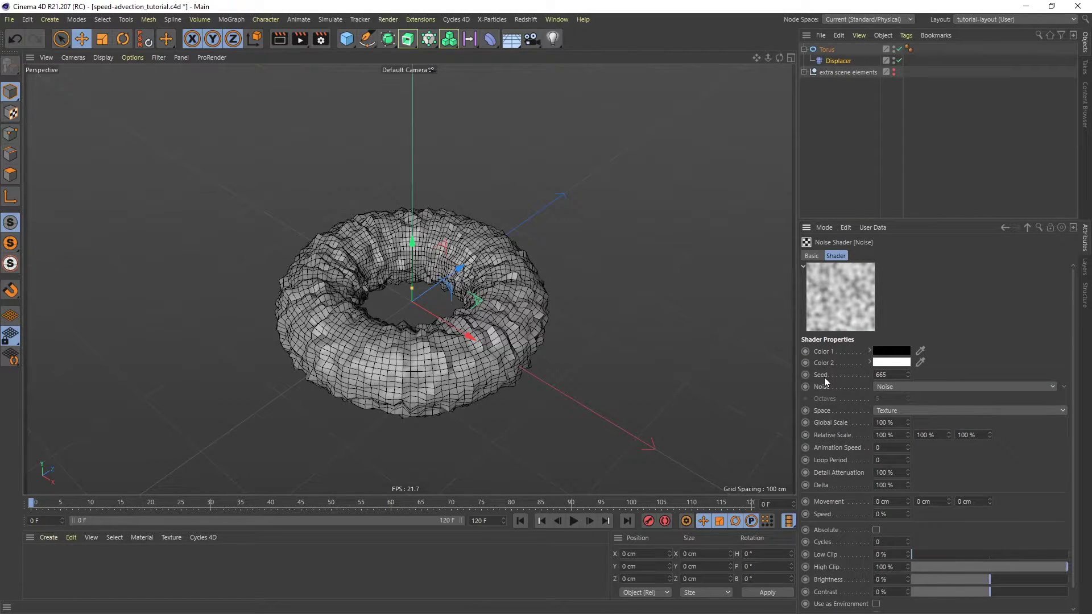
left_click_drag(900, 423, 871, 424)
type("780")
key("Return")
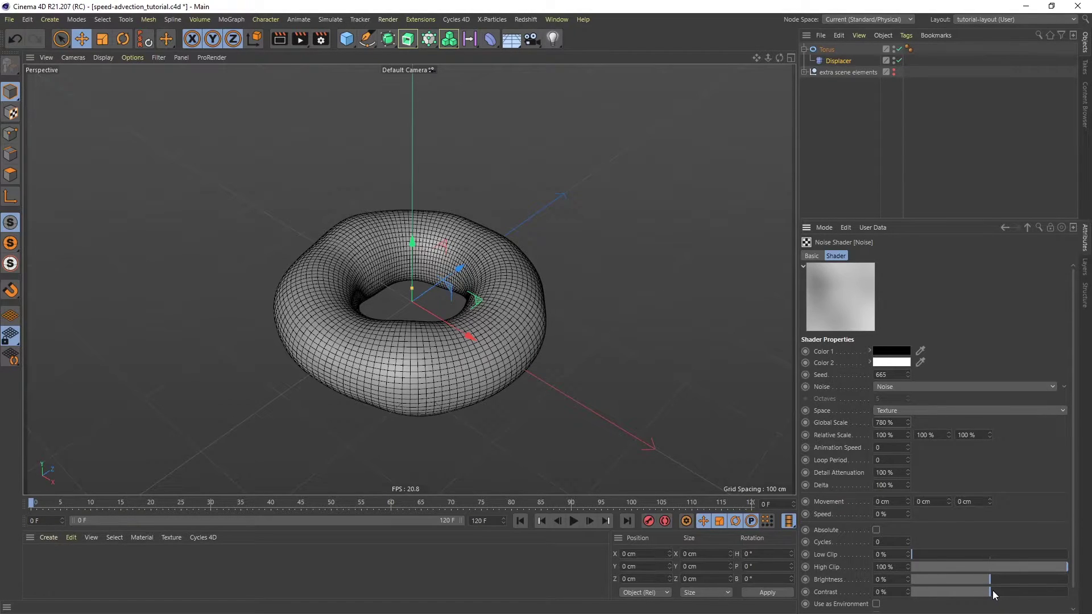
left_click_drag(990, 590, 1021, 589)
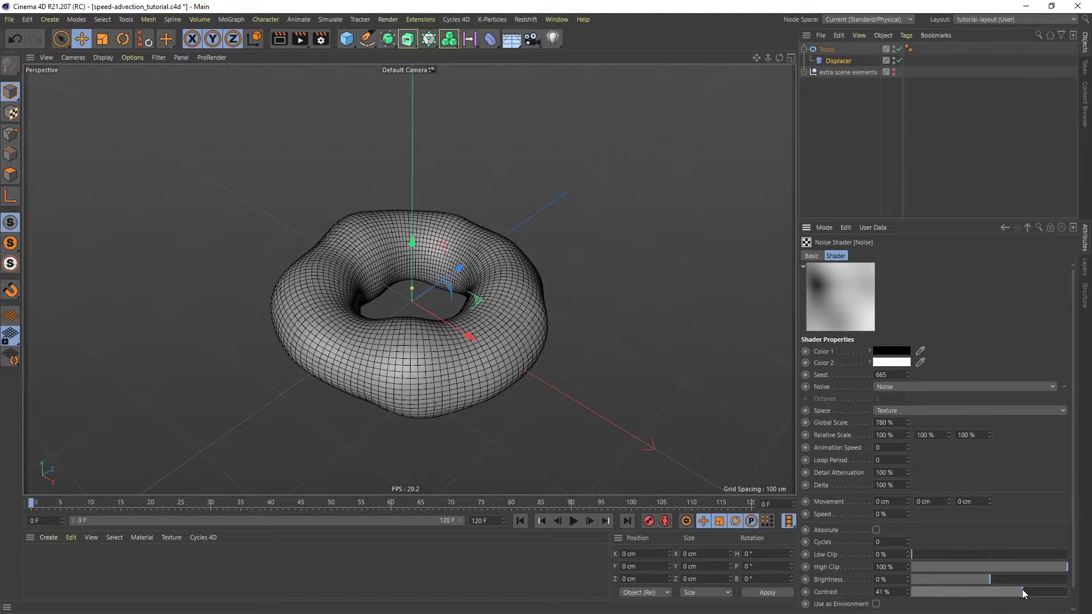
Look down onto the torus with smooth Quick Shading, without lines.
left_click_drag(483, 270, 500, 291, "alt")
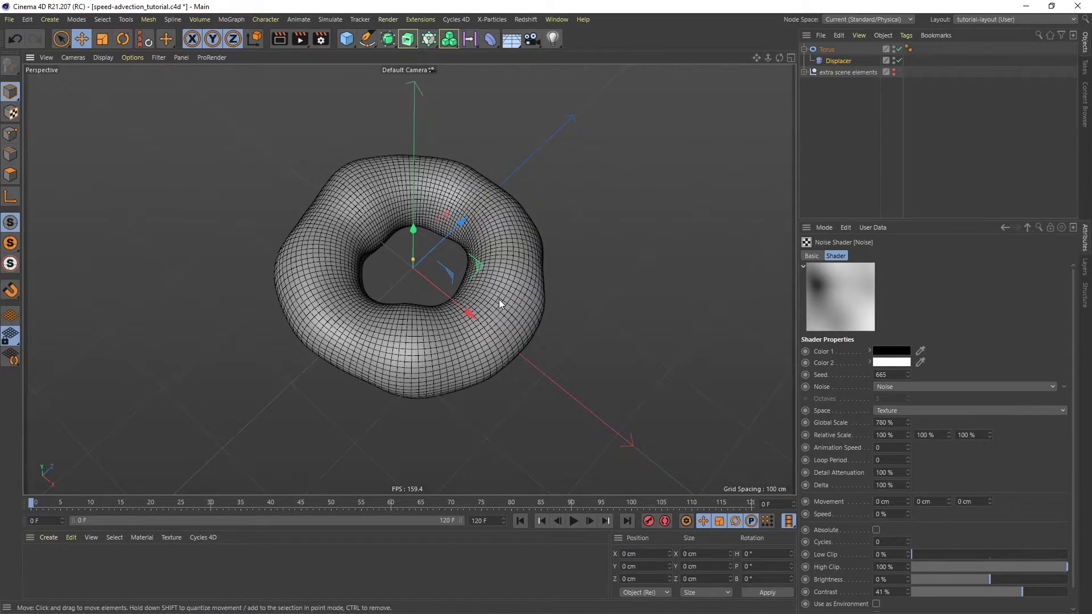
left_click(103, 57)
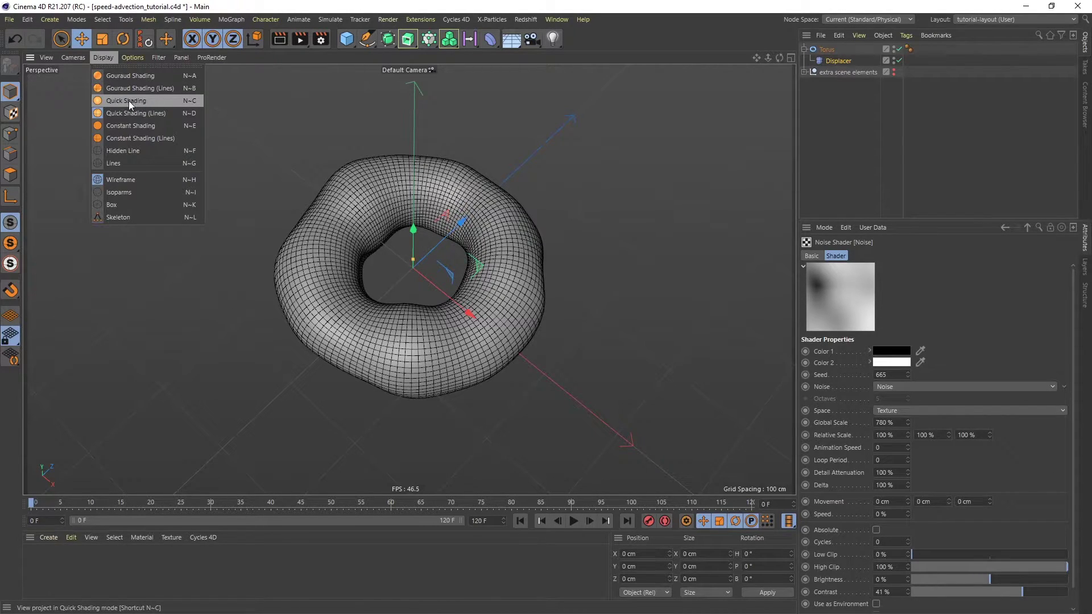
left_click(146, 102)
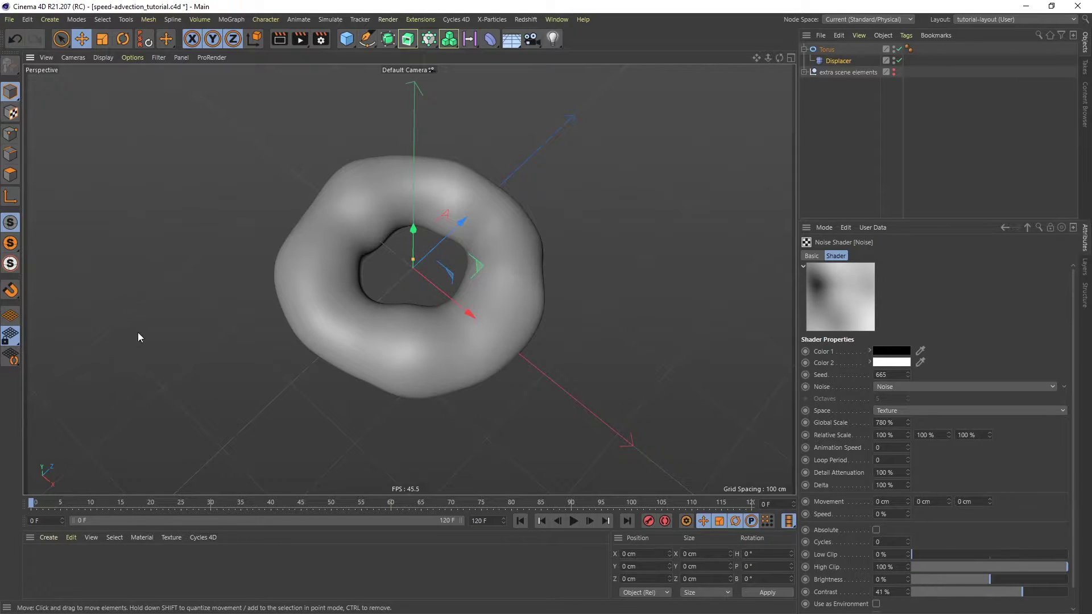
Create a new material 'Mat', apply it to the torus, and open it in the Material Editor.
double_click(60, 561)
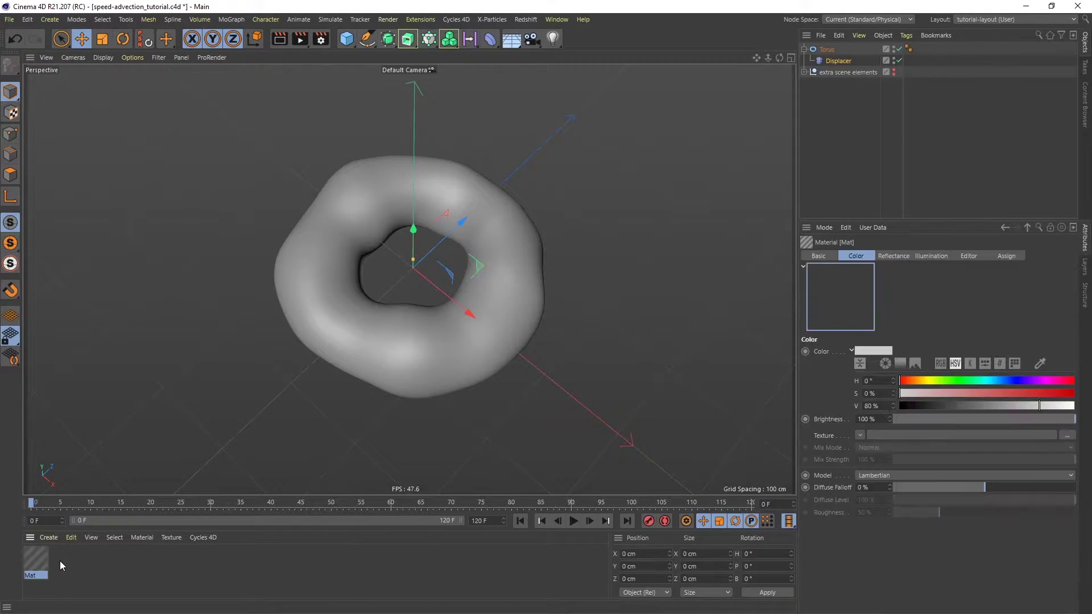
left_click_drag(34, 565, 322, 284)
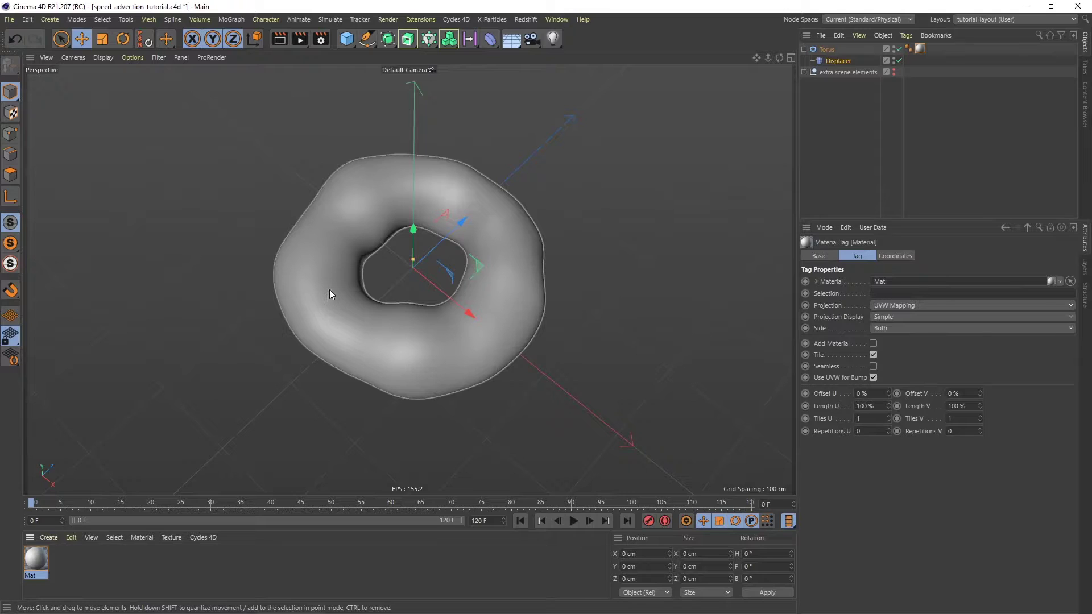
left_click(37, 558)
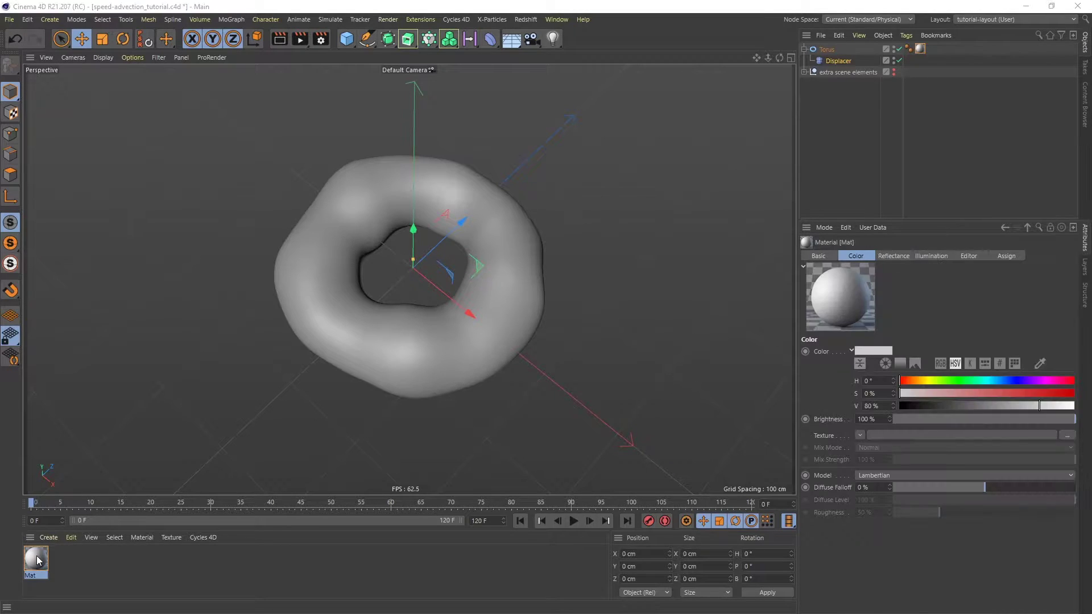
double_click(36, 559)
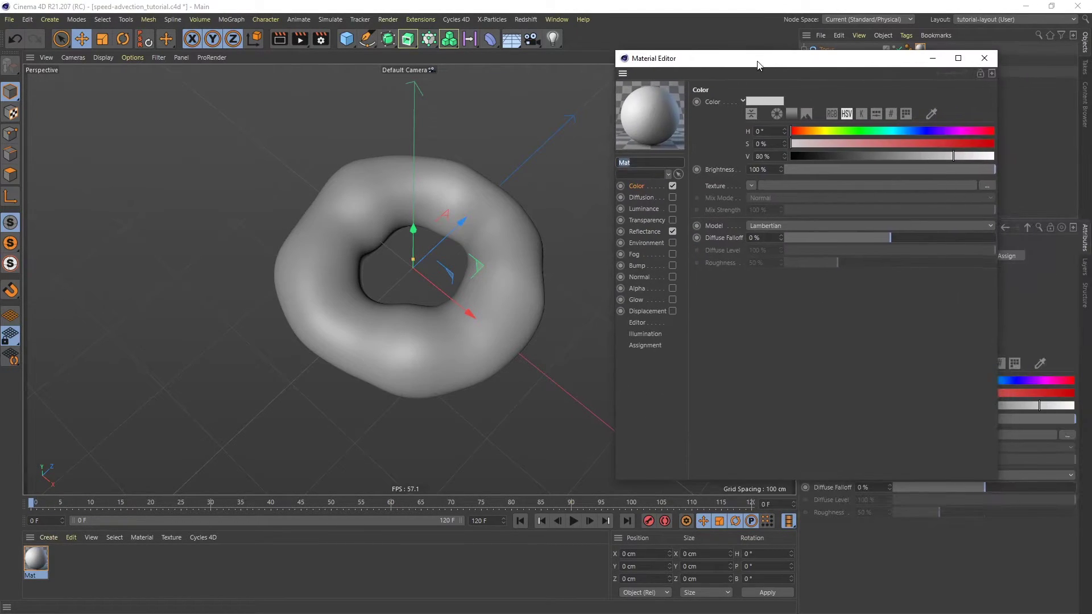
Turn off reflectance, use a Noise texture for Color, and show textures in the viewport.
left_click(672, 232)
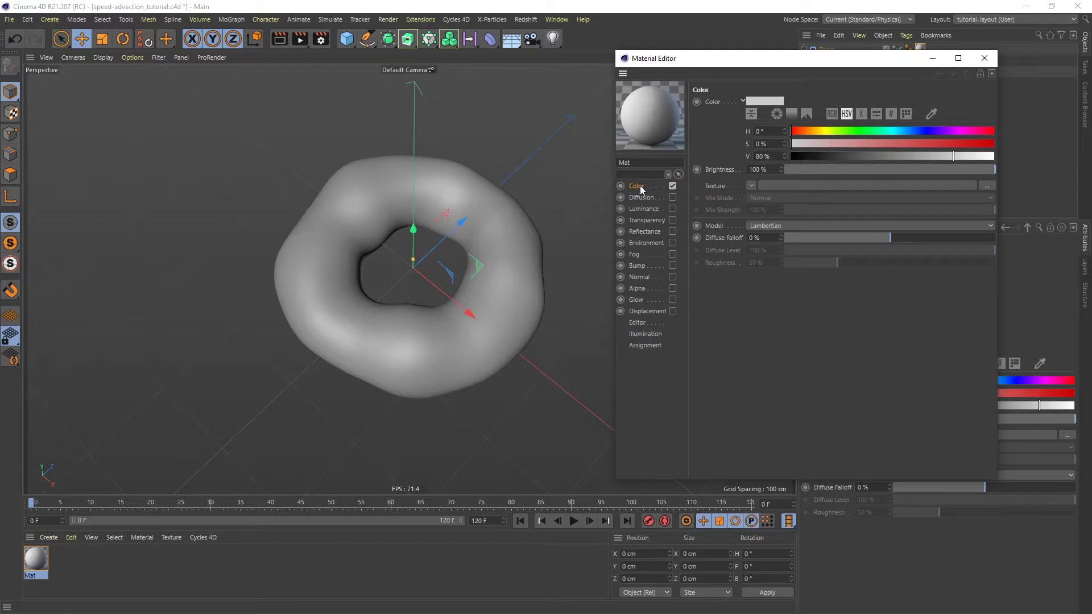
left_click(751, 185)
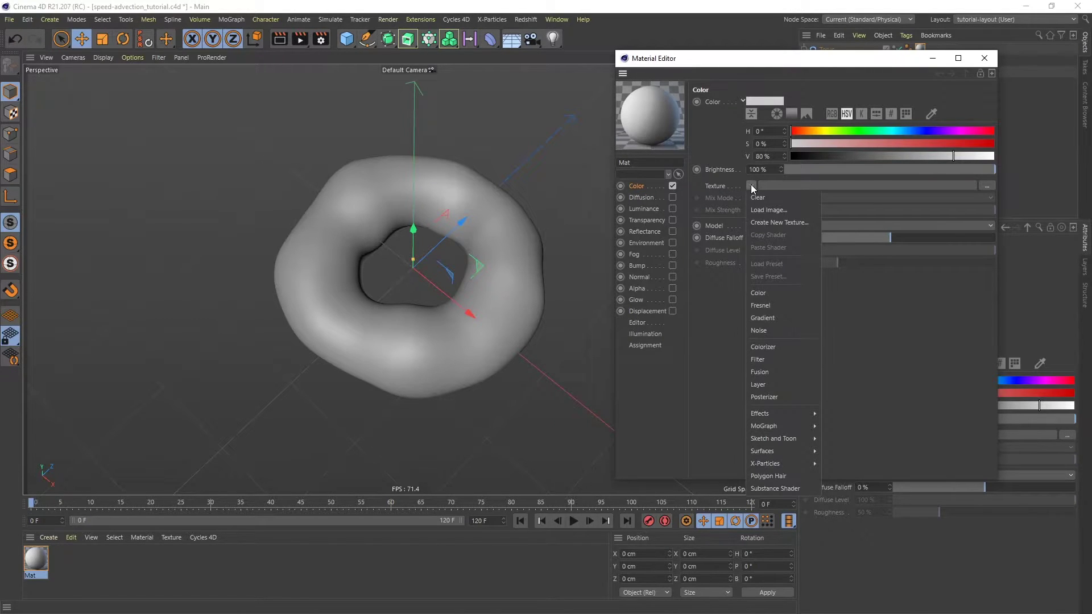
left_click(784, 332)
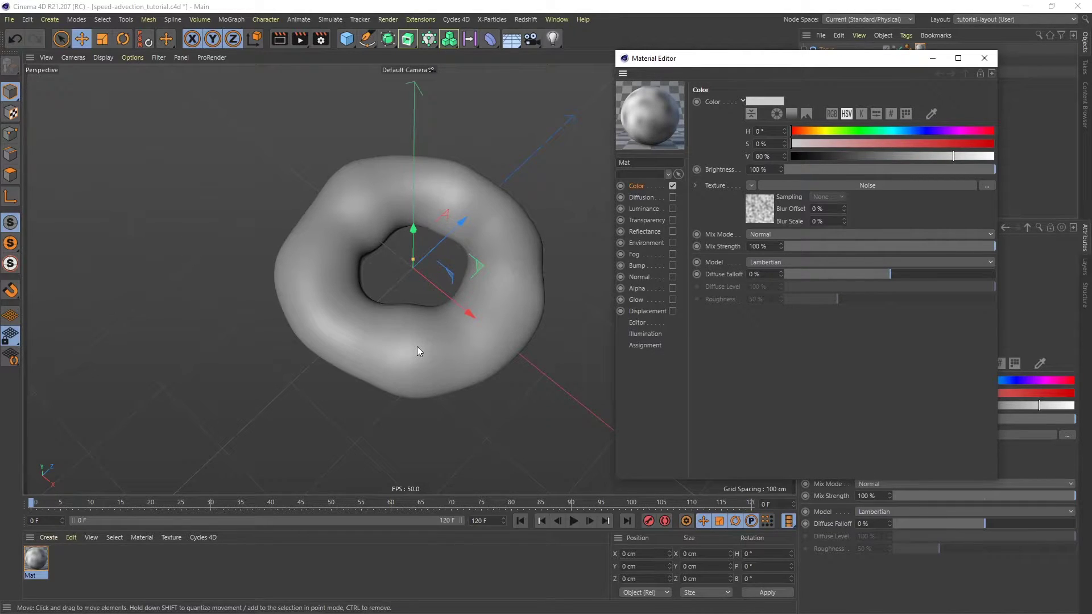
left_click(134, 57)
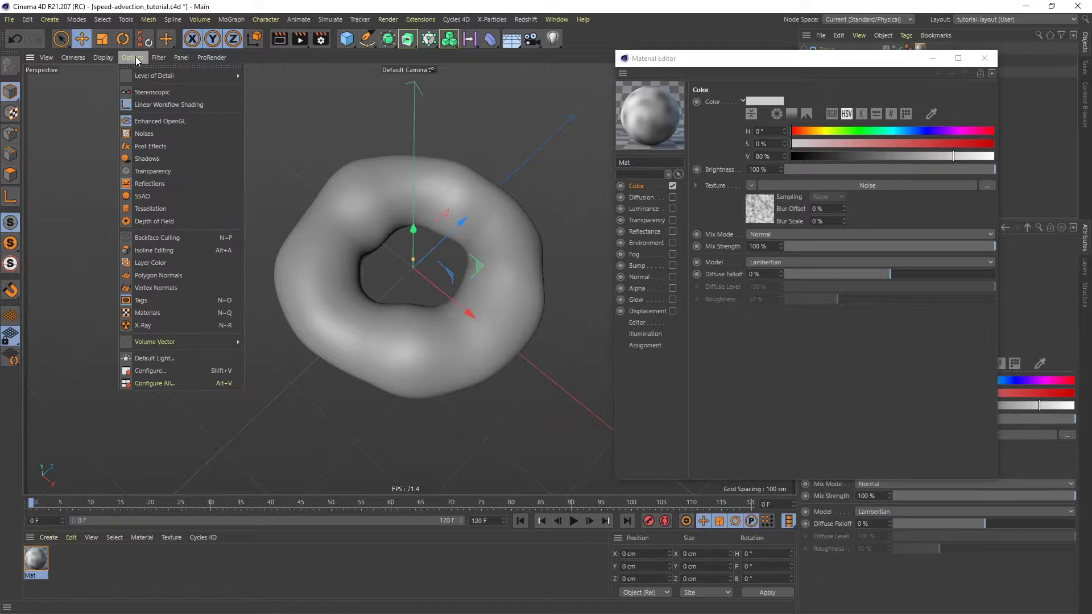
left_click(220, 314)
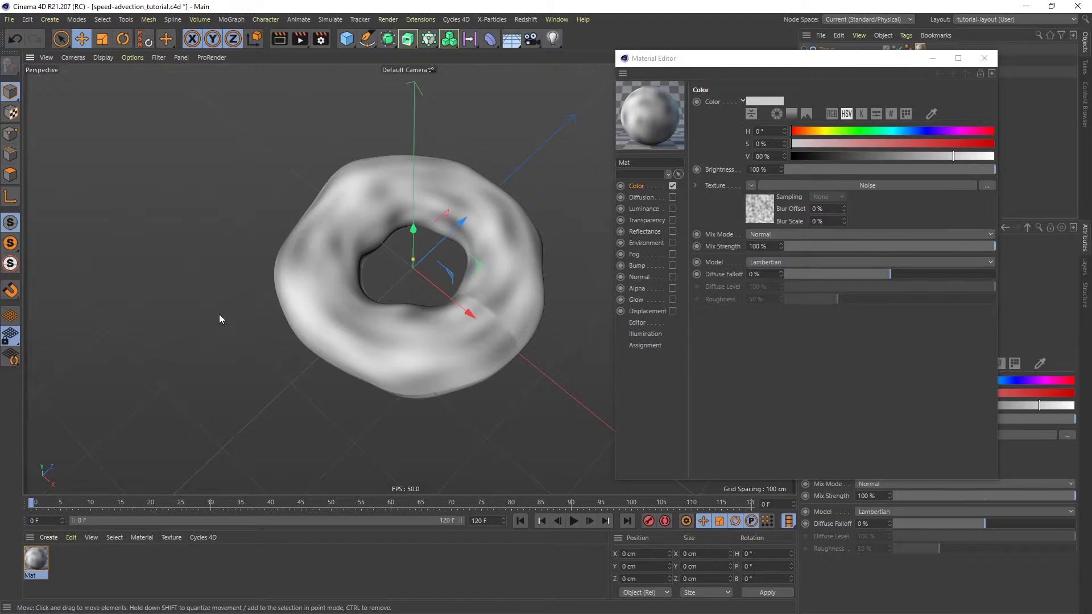
Set the Noise texture type to Ober with 250% global scale.
left_click(861, 183)
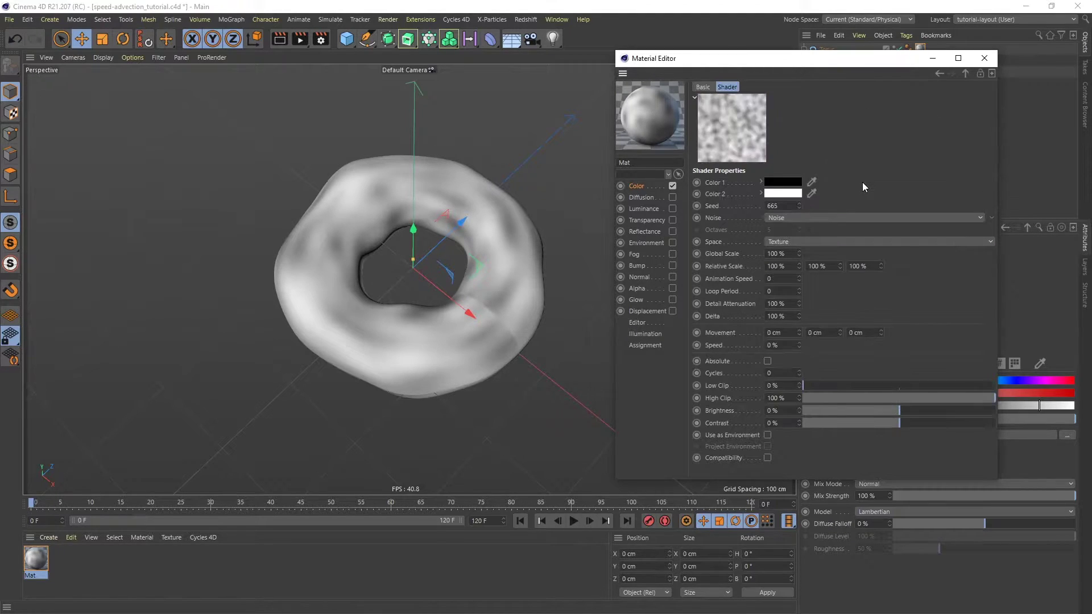
left_click(794, 218)
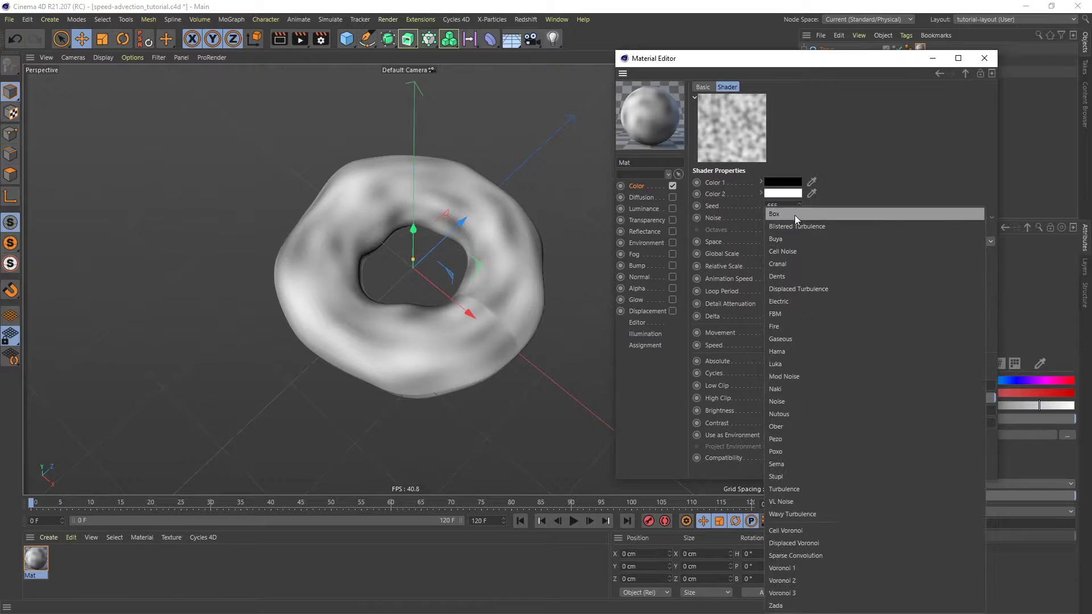
left_click(785, 424)
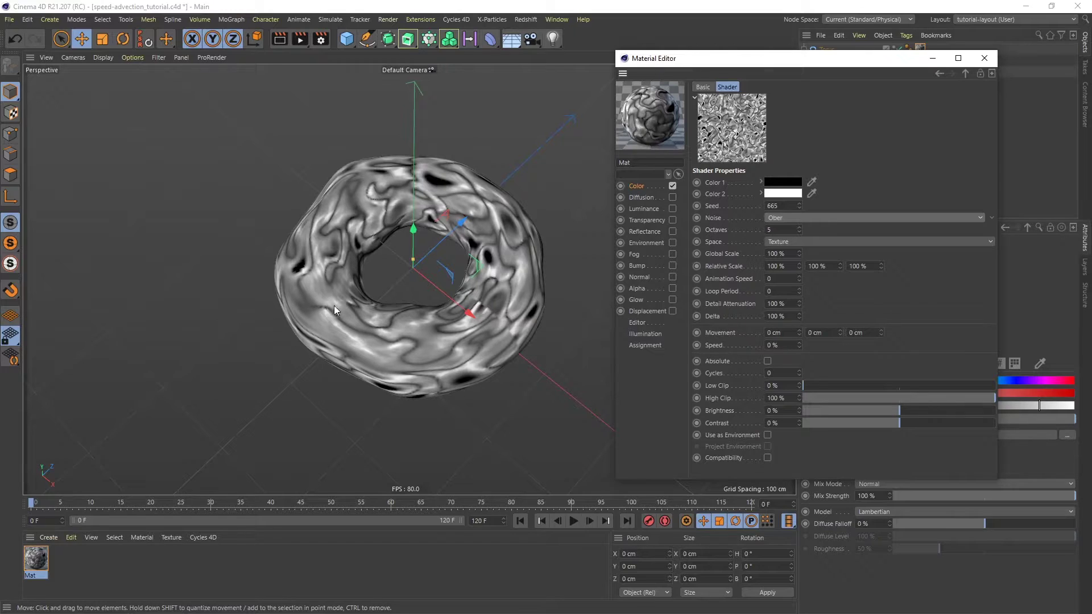
left_click(779, 253)
type("250")
key("Return")
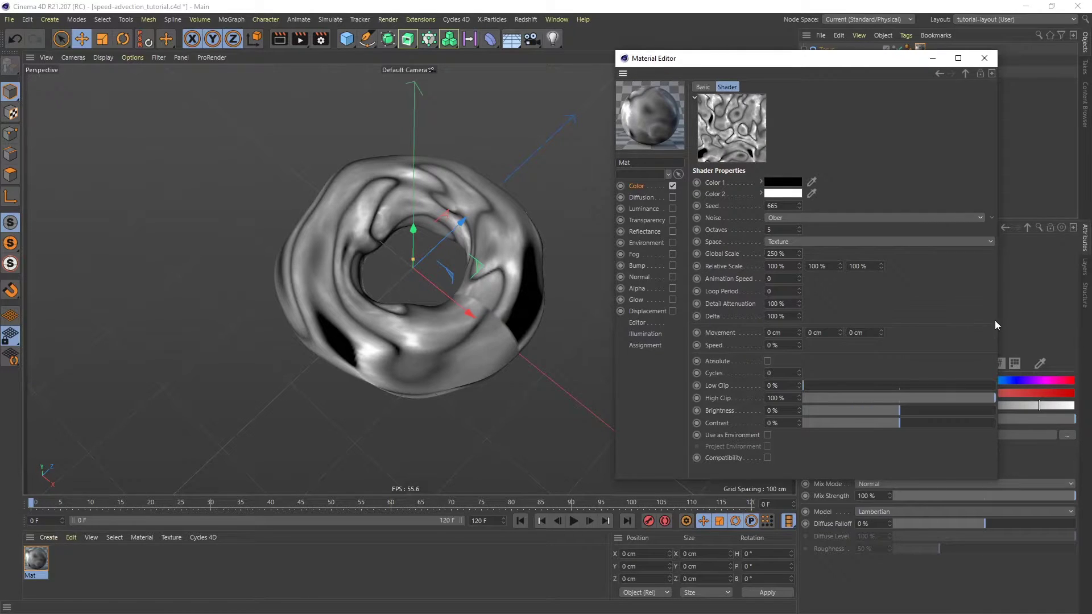
Lower the noise brightness to -16% and contrast to -4%.
left_click_drag(899, 411, 884, 410)
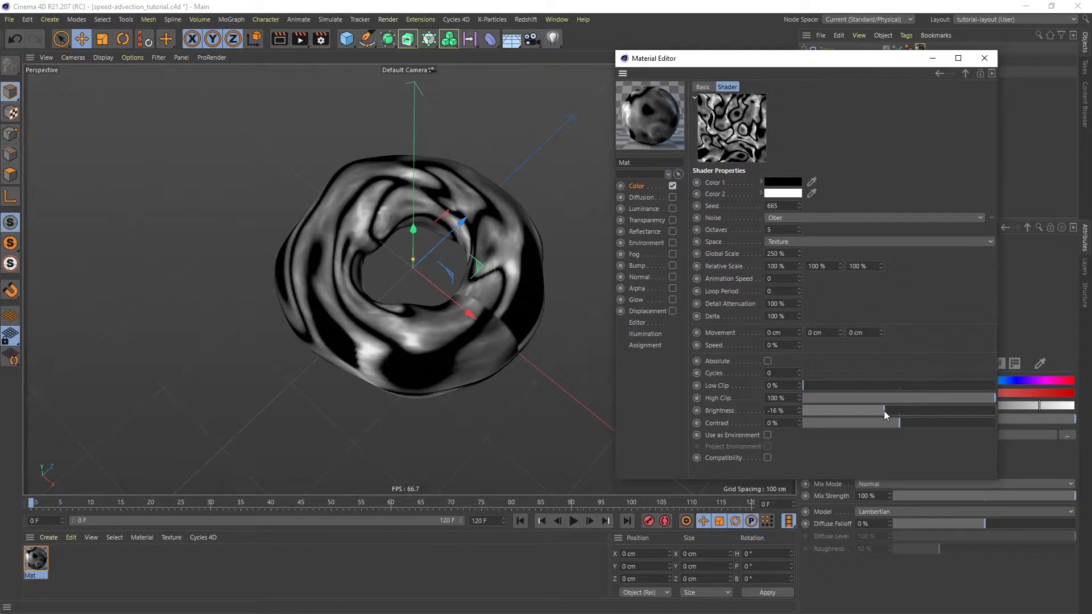
left_click(799, 425)
left_click(800, 425)
left_click(800, 425)
left_click(799, 424)
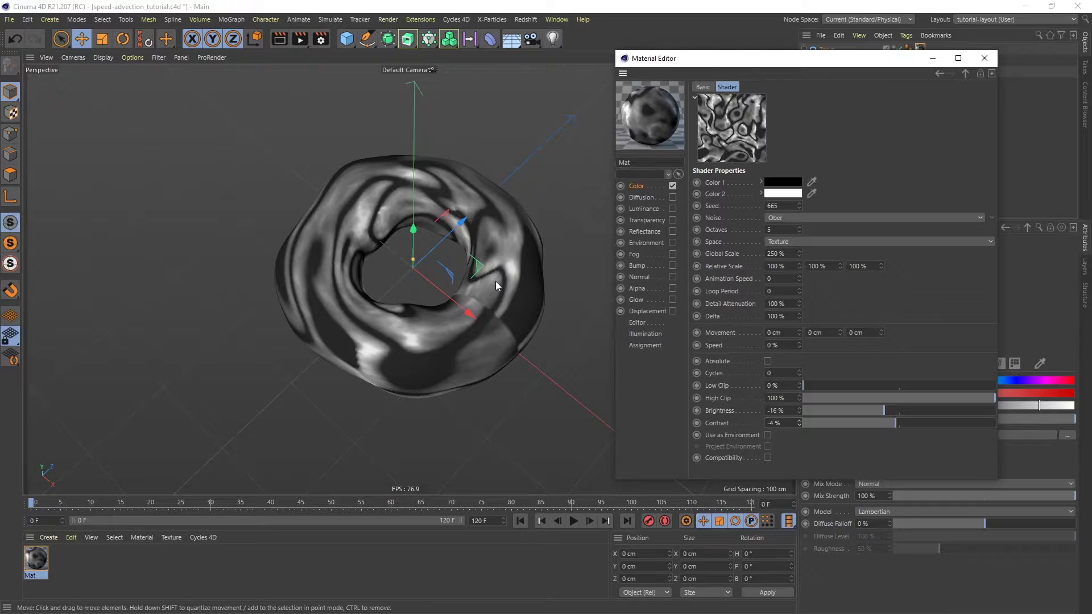
Close the Material Editor and switch the viewport to untextured Quick Shading.
mouse_move(500, 294)
left_mouse_down("alt")
mouse_move(510, 186)
mouse_move(509, 298)
left_mouse_up("alt")
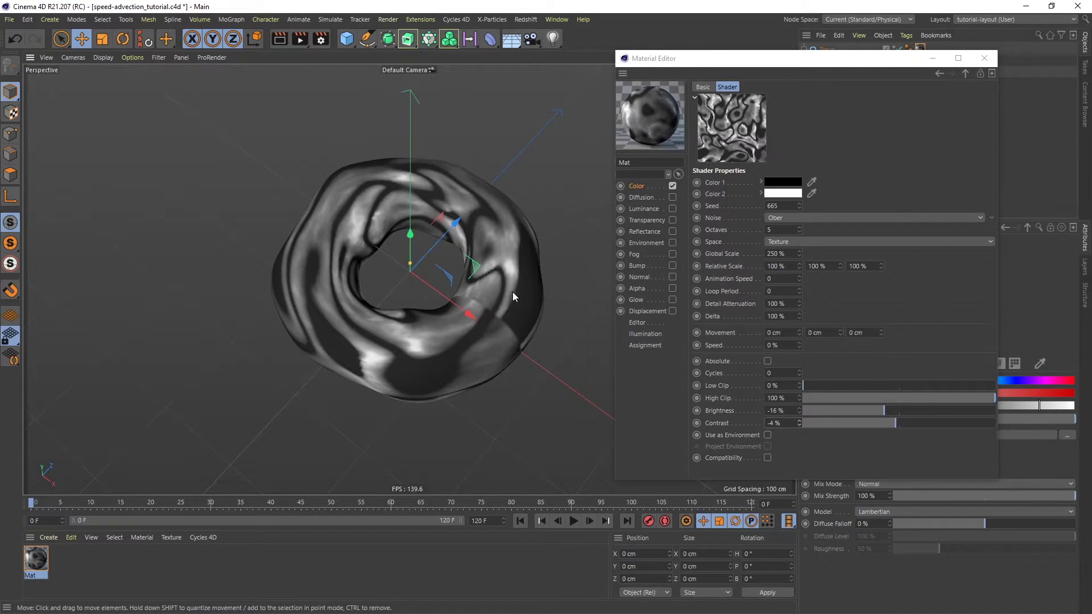
left_click(984, 58)
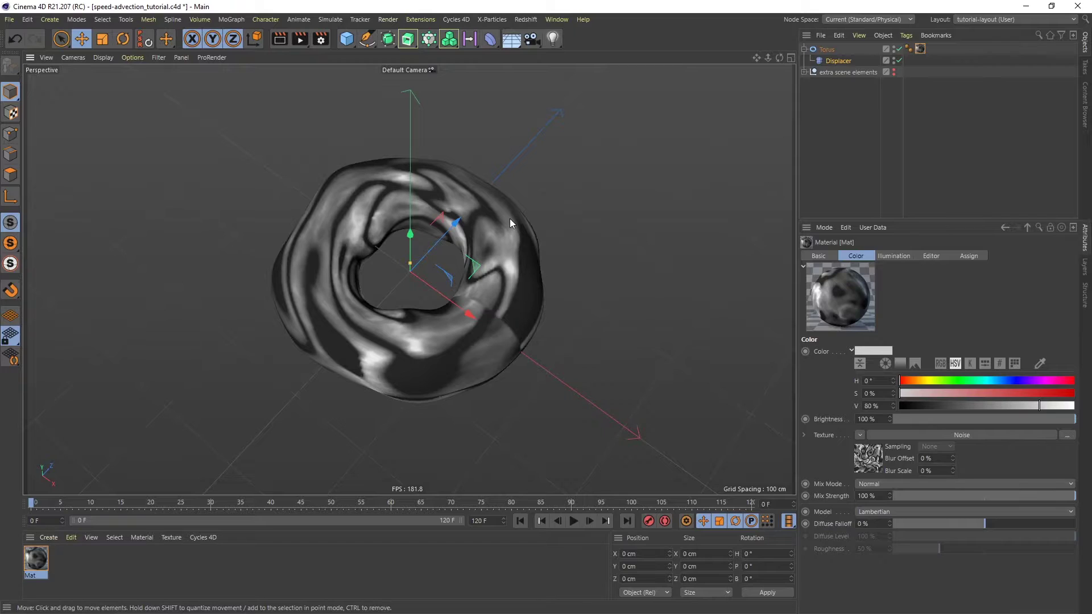
key("n")
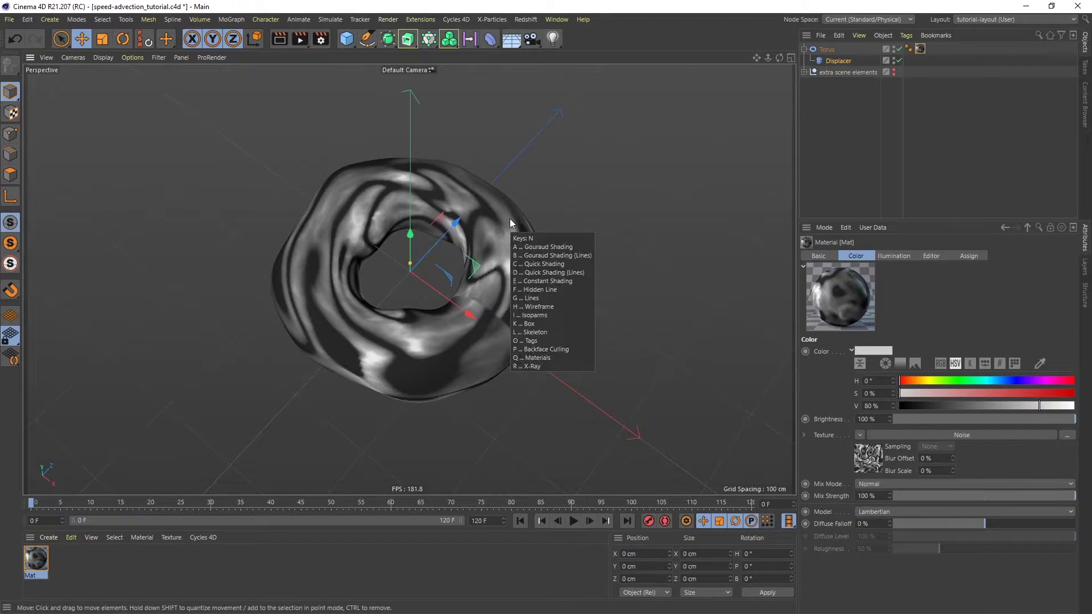
key("q")
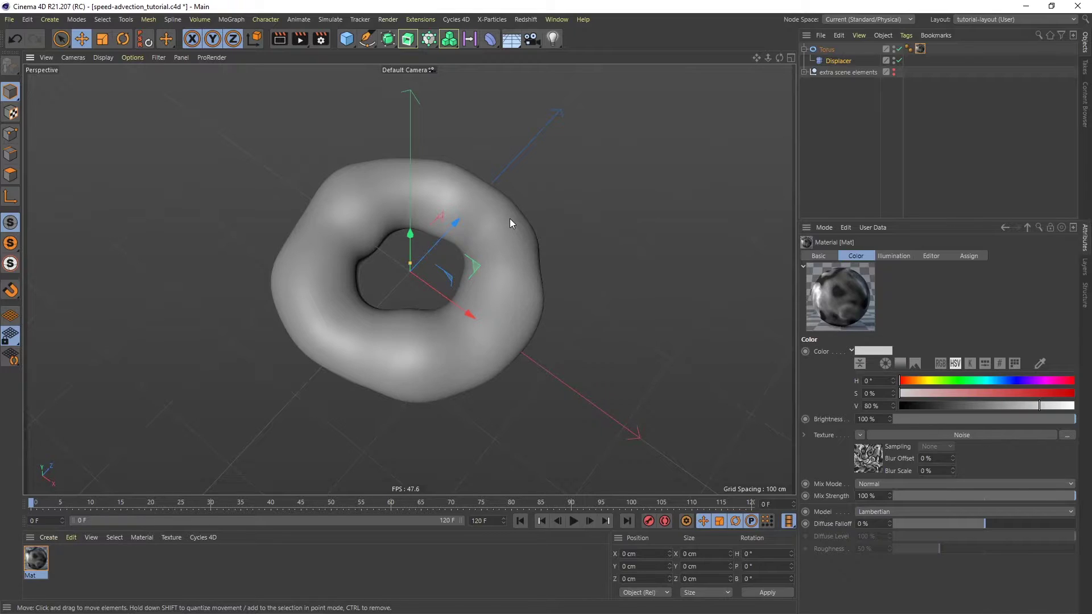
Add an xpSystem with emitter, move Torus to the top of the hierarchy, and select xpEmitter.
left_click(492, 19)
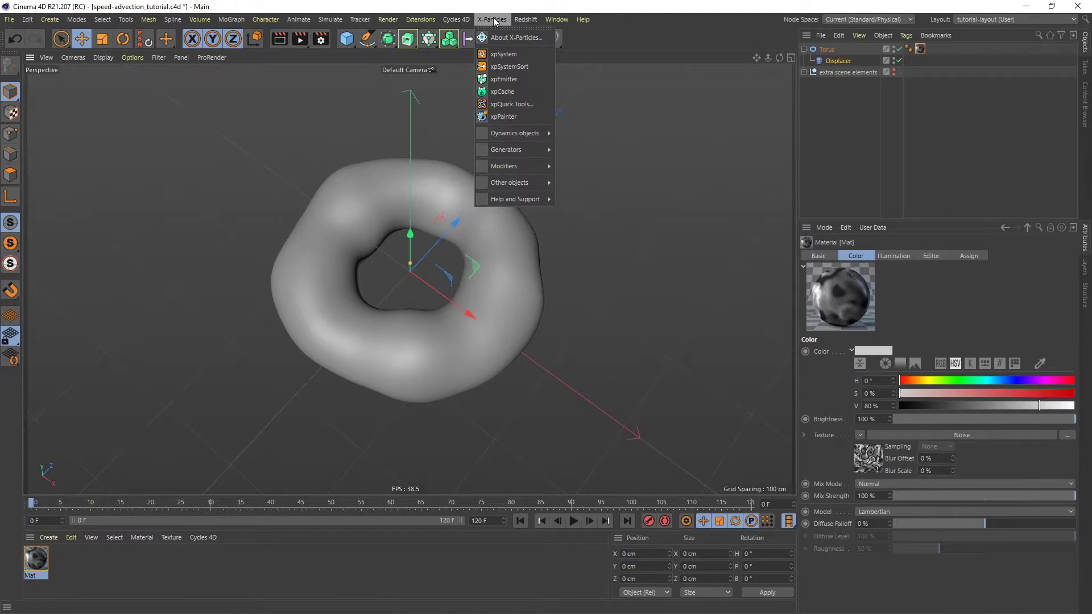
left_click(523, 55)
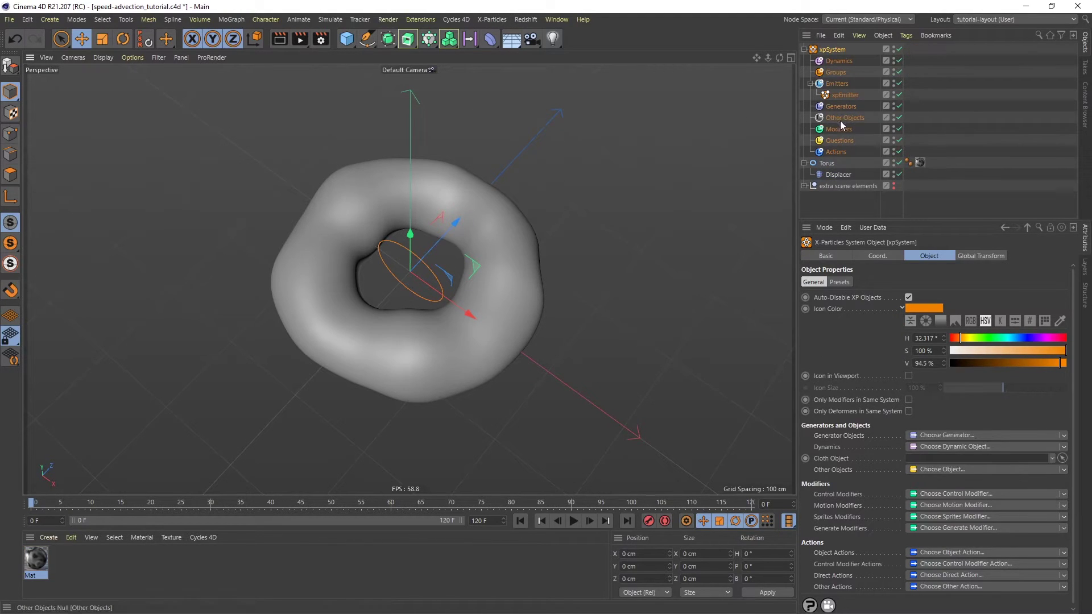
left_click(826, 163)
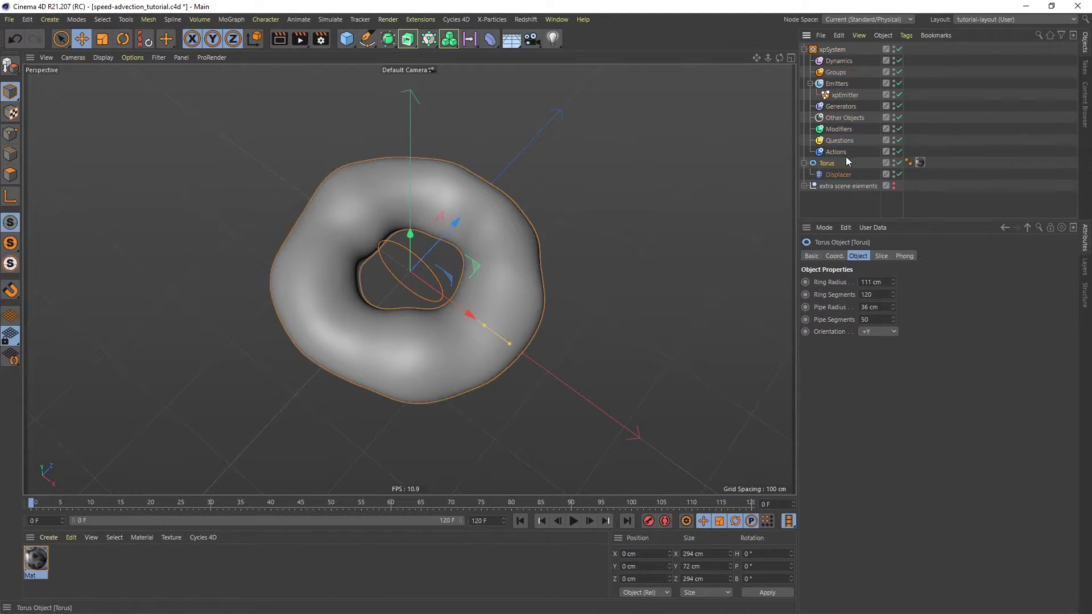
left_click(804, 163)
left_click_drag(825, 164, 832, 45)
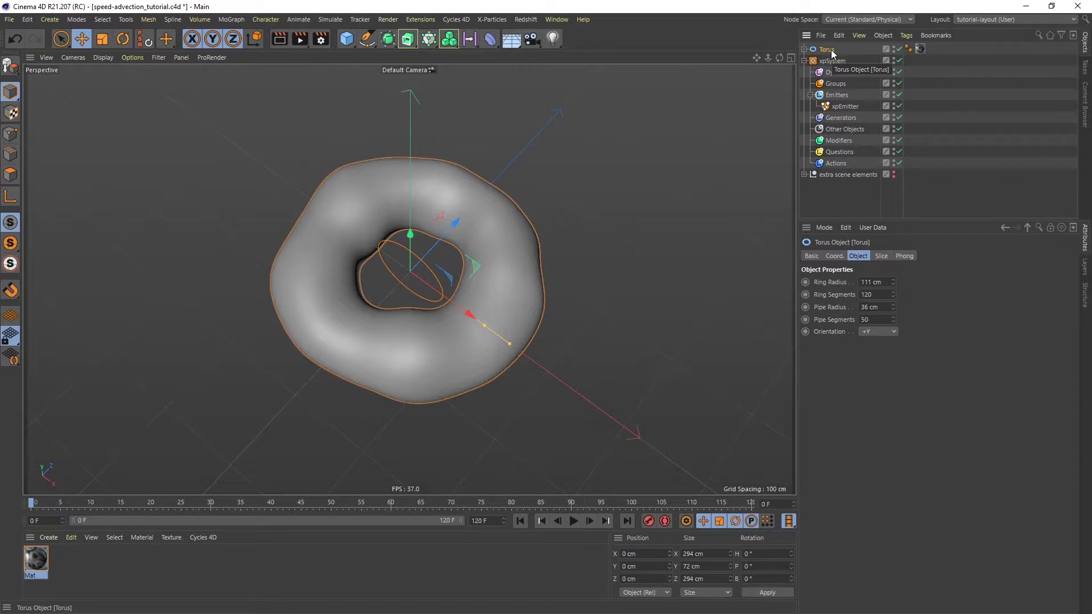
left_click(845, 107)
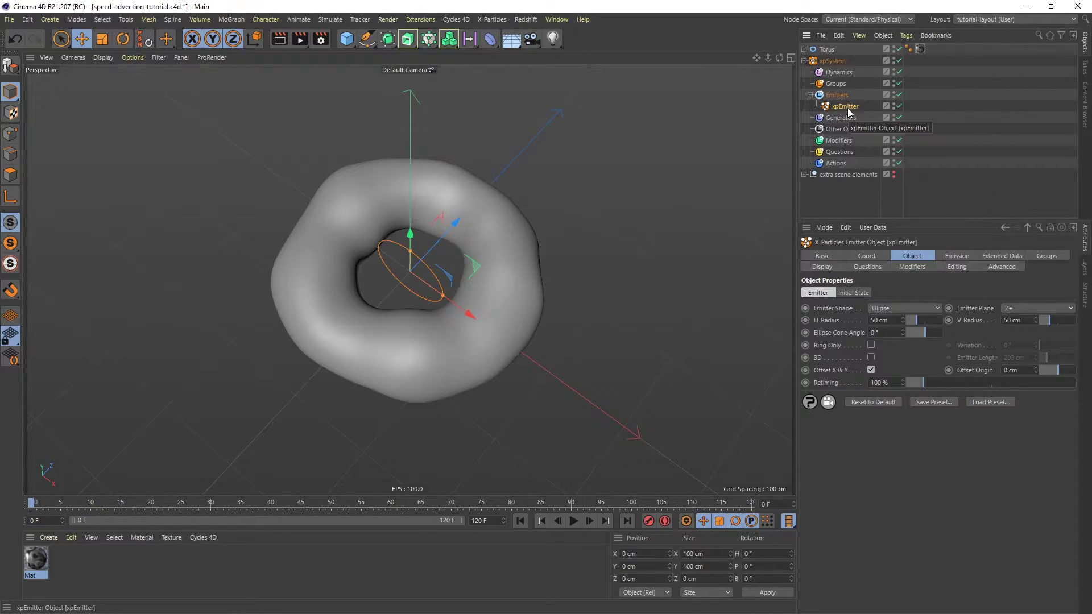
Rename the emitter to 'xpEmitter ignite'.
double_click(847, 107)
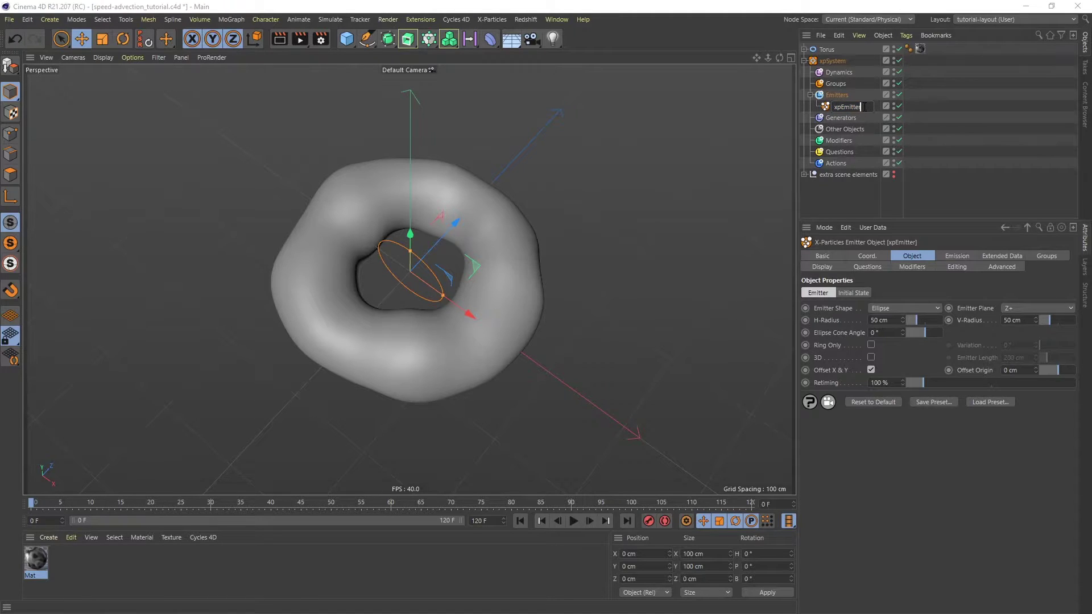
type("ignie")
key("Return")
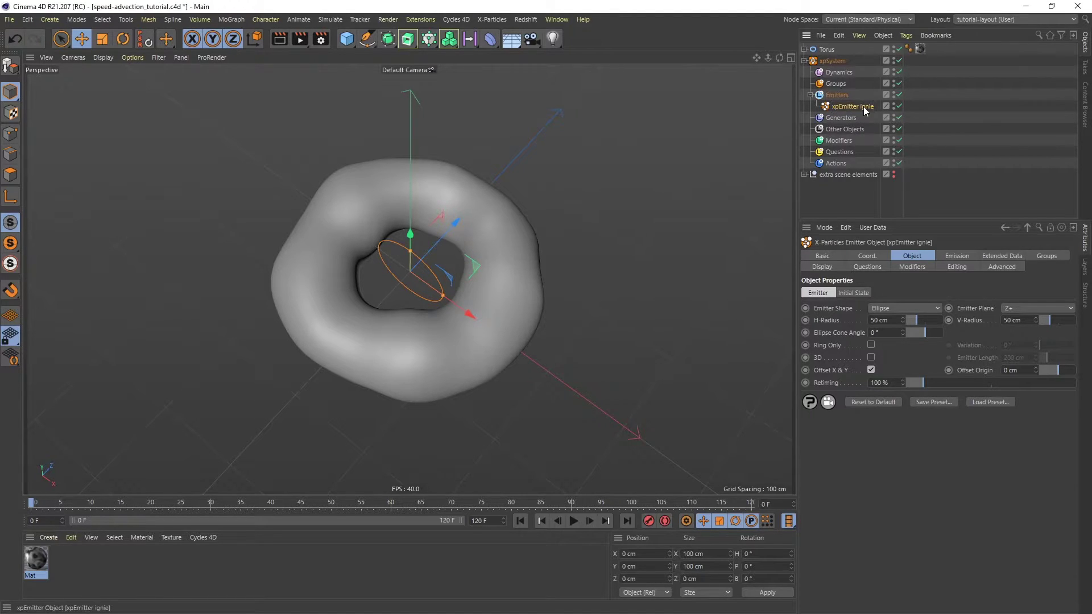
double_click(865, 108)
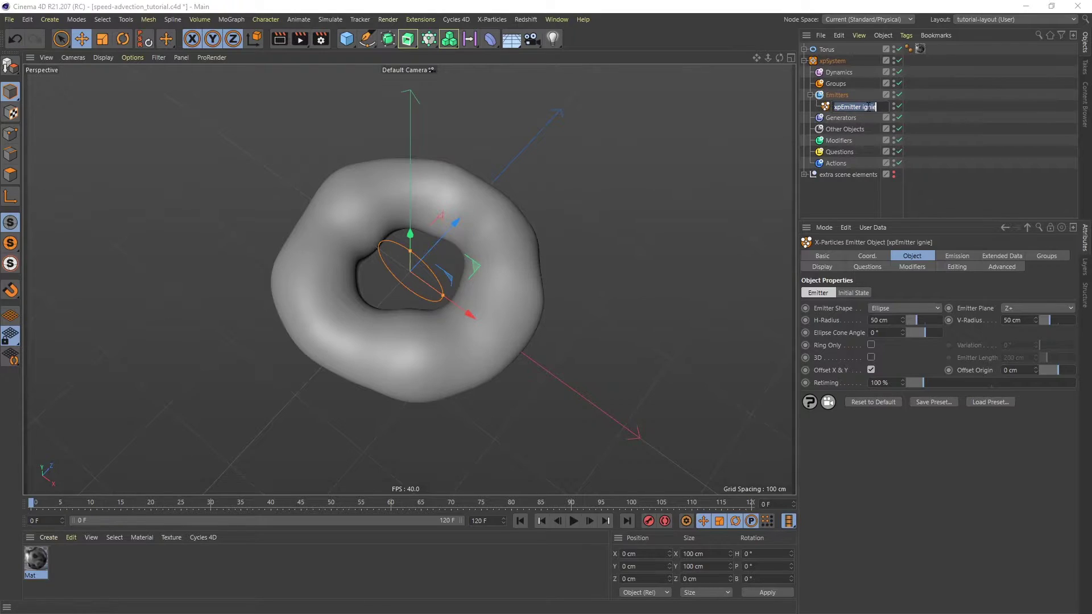
left_click(880, 108)
type("ite")
key("Return")
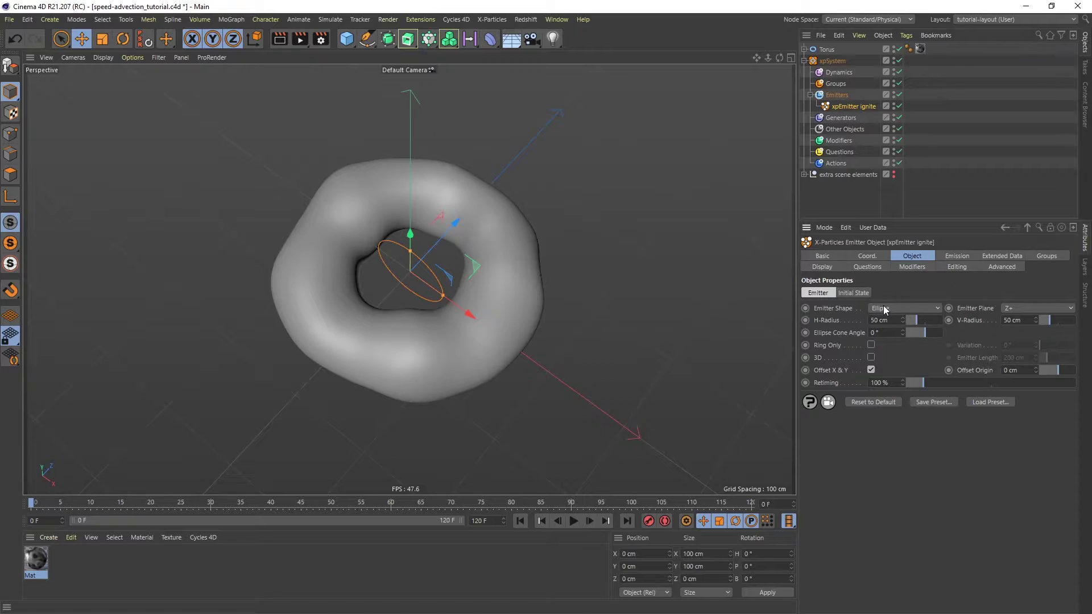
Set the emitter shape to Object using Torus, emitting from Polygon Area.
left_click(905, 307)
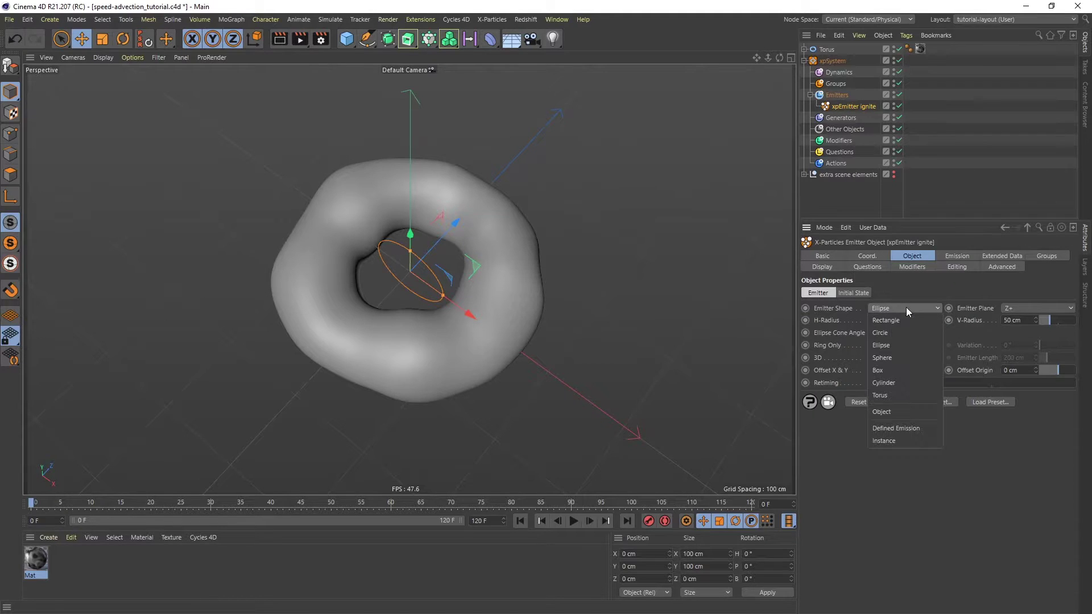
left_click(890, 411)
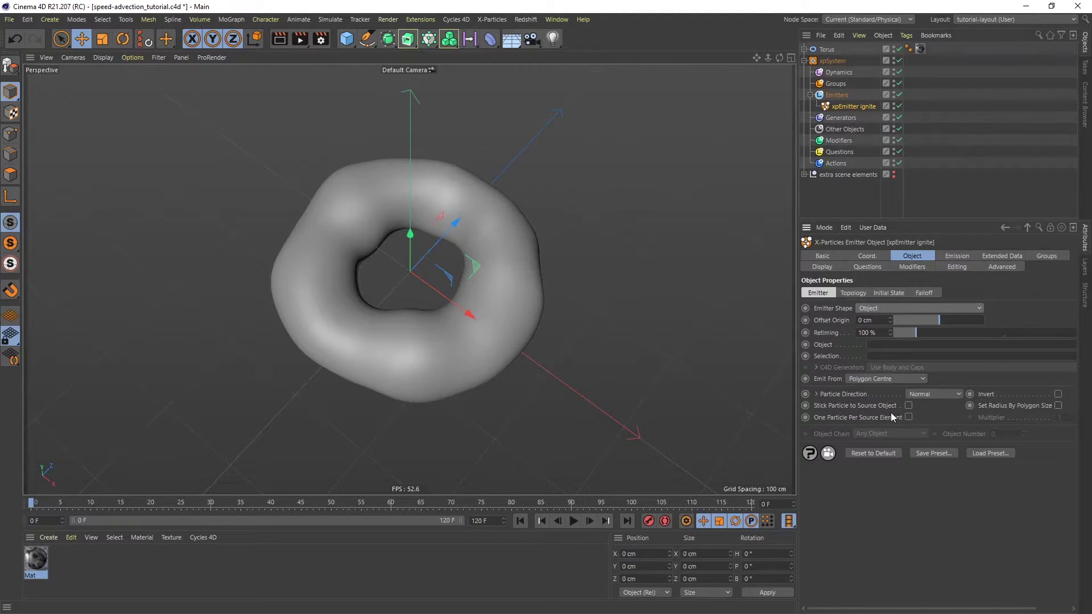
left_click_drag(826, 49, 895, 345)
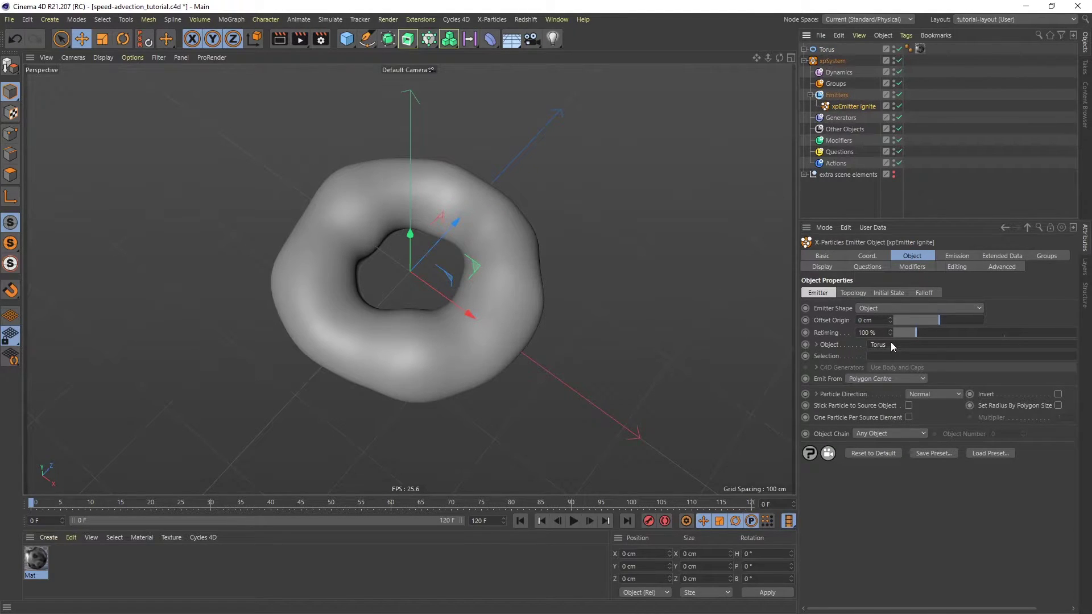
left_click(868, 378)
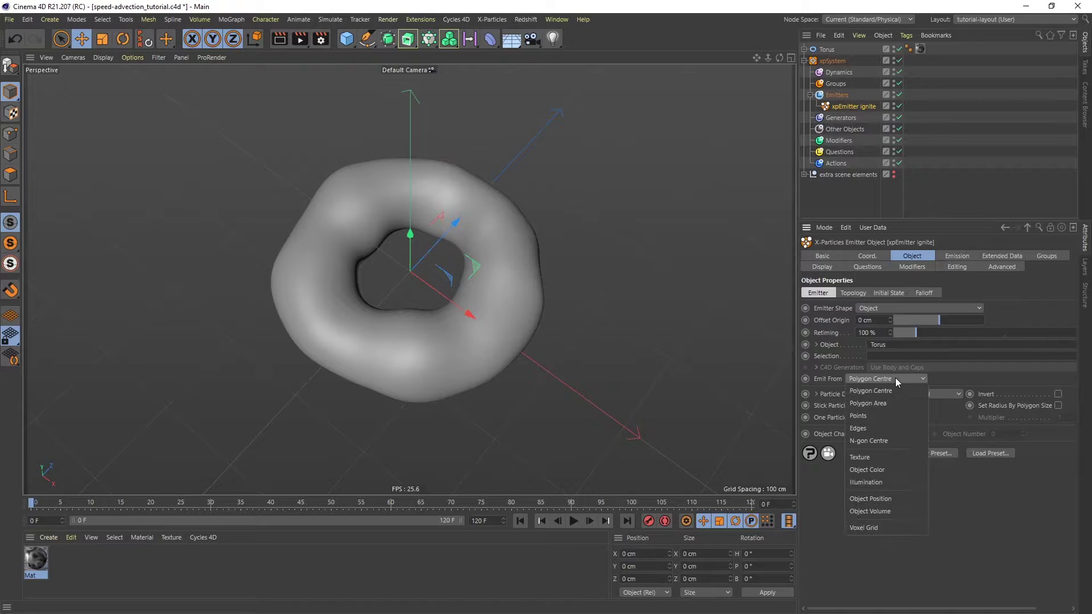
left_click(885, 404)
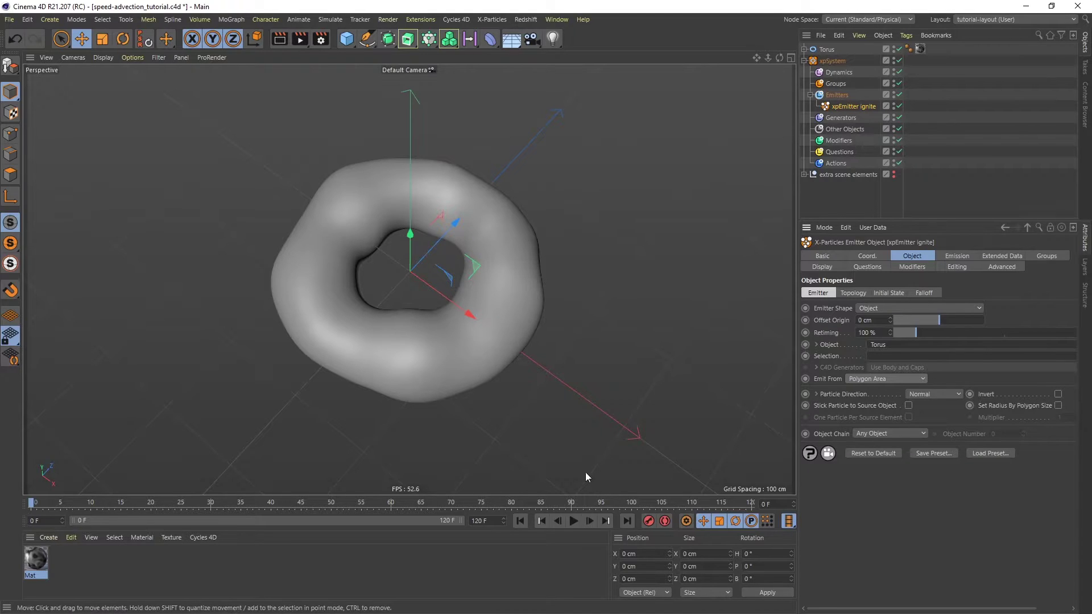
Play the particle preview to frame 52, view it from a lower angle, and show Emission settings.
left_click(573, 521)
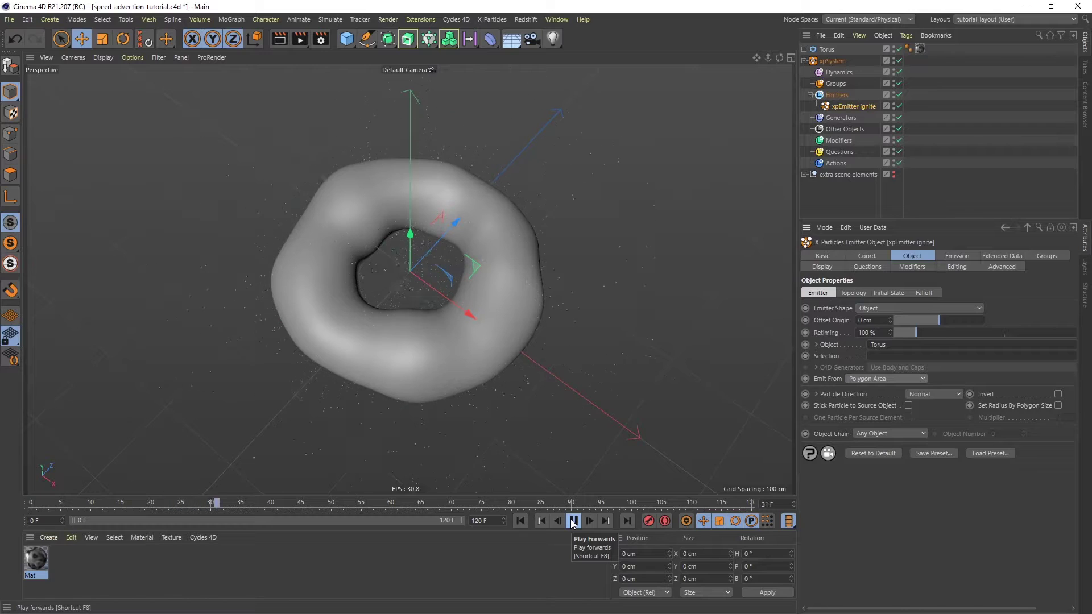
left_click(573, 521)
left_click_drag(453, 341, 438, 272, "alt")
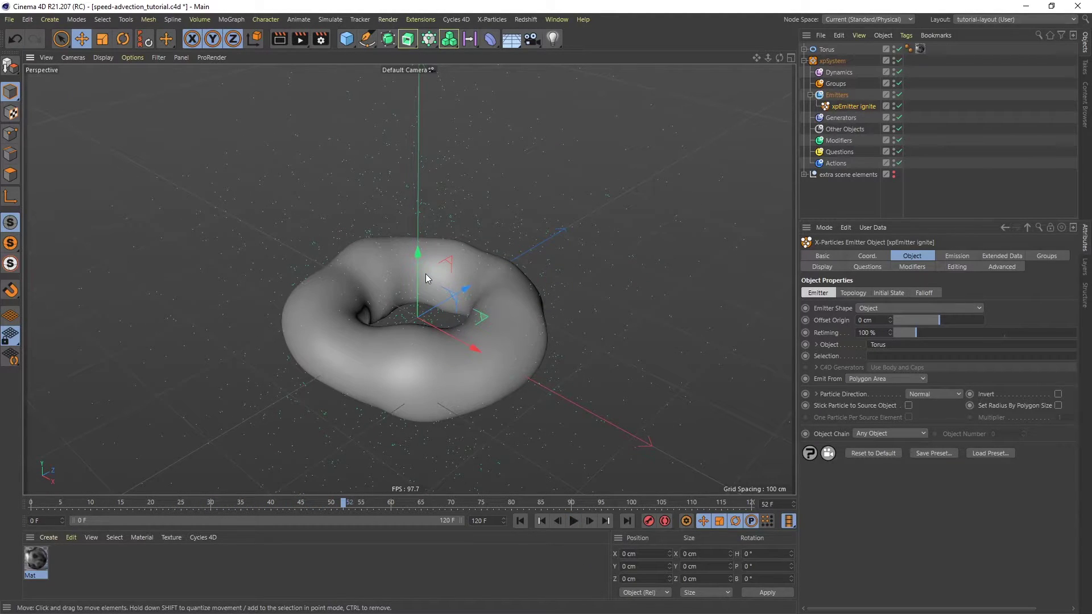
left_click(957, 256)
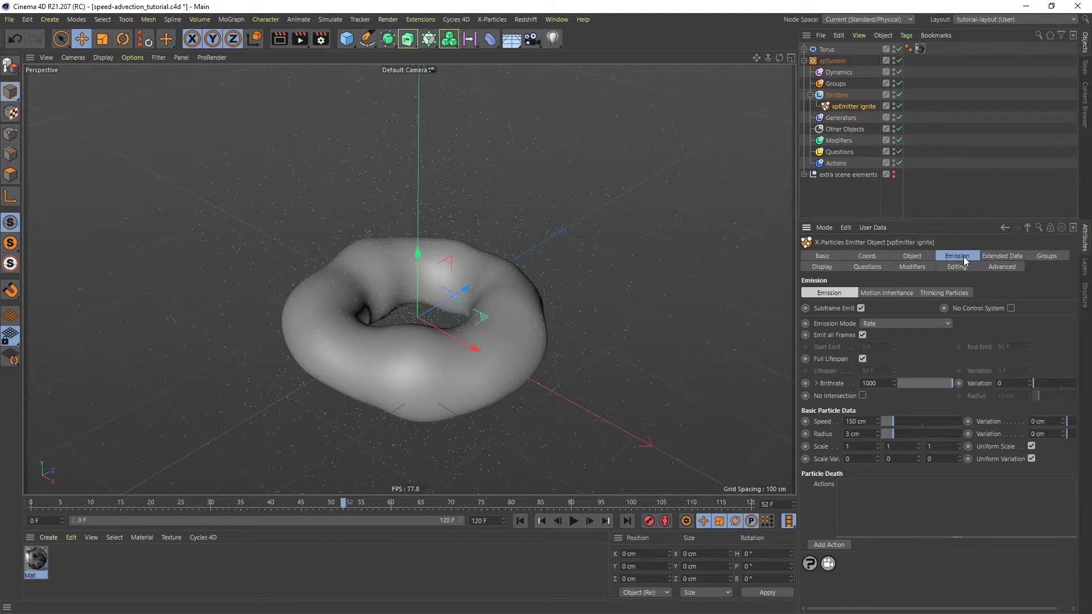
Set emission to a single Shot of 2000 particles at 175 cm speed with 75 cm variation.
left_click(921, 323)
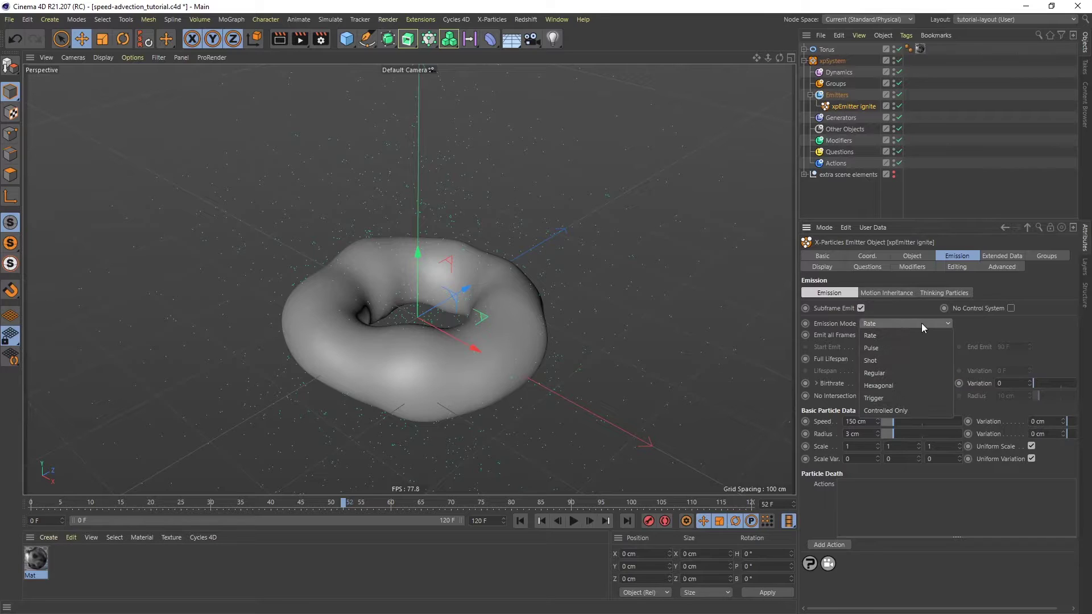
left_click(882, 360)
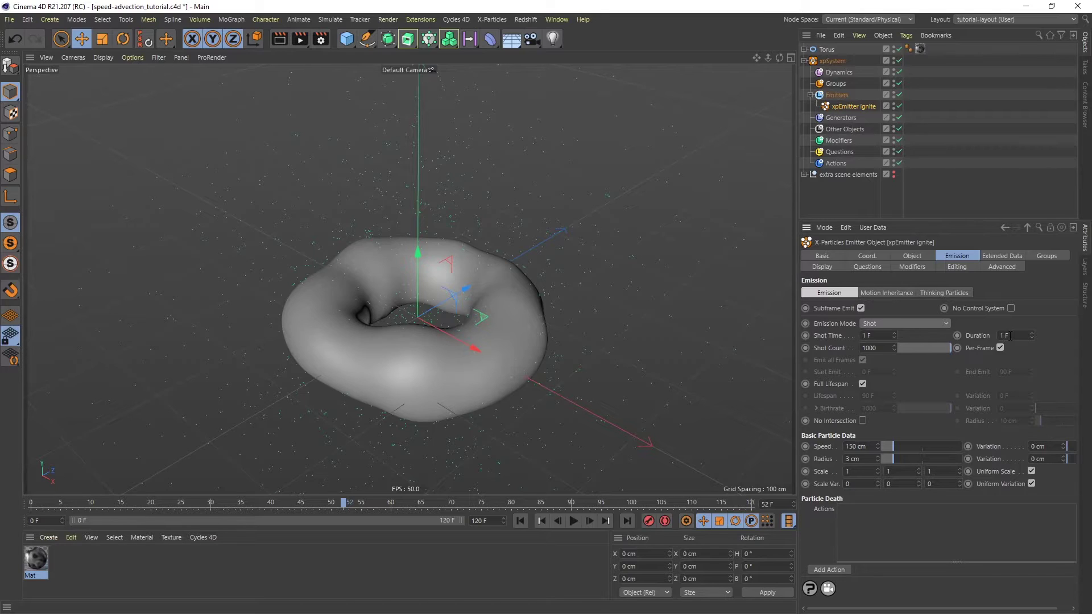
left_click(876, 348)
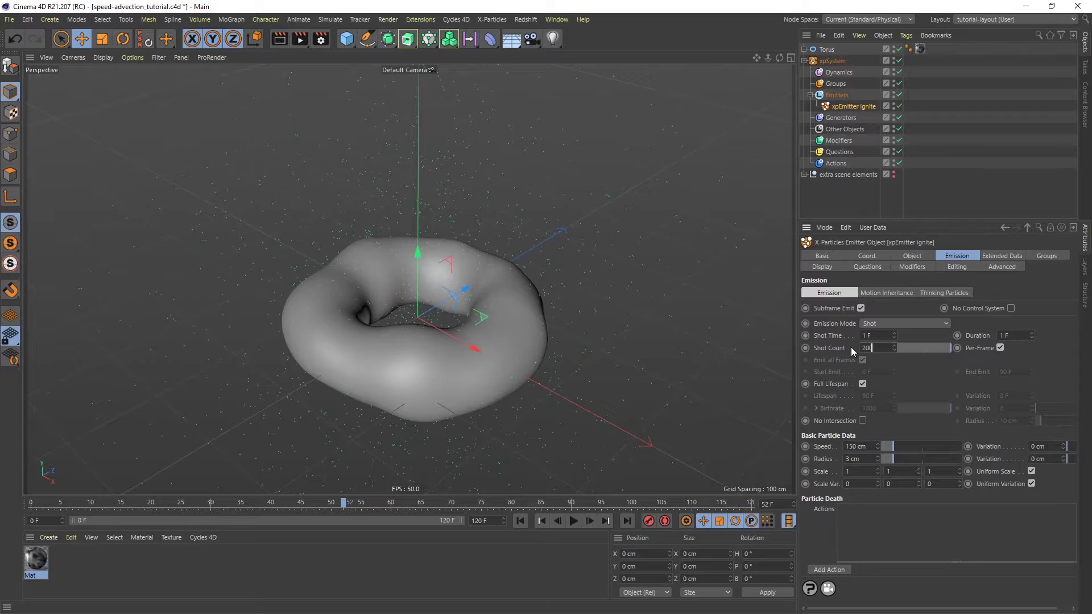
key("Return")
left_click_drag(870, 446, 835, 451)
type("175")
key("Tab")
type("75")
Play back the particle burst and rewind the animation to frame 0.
left_click(520, 521)
left_click(573, 520)
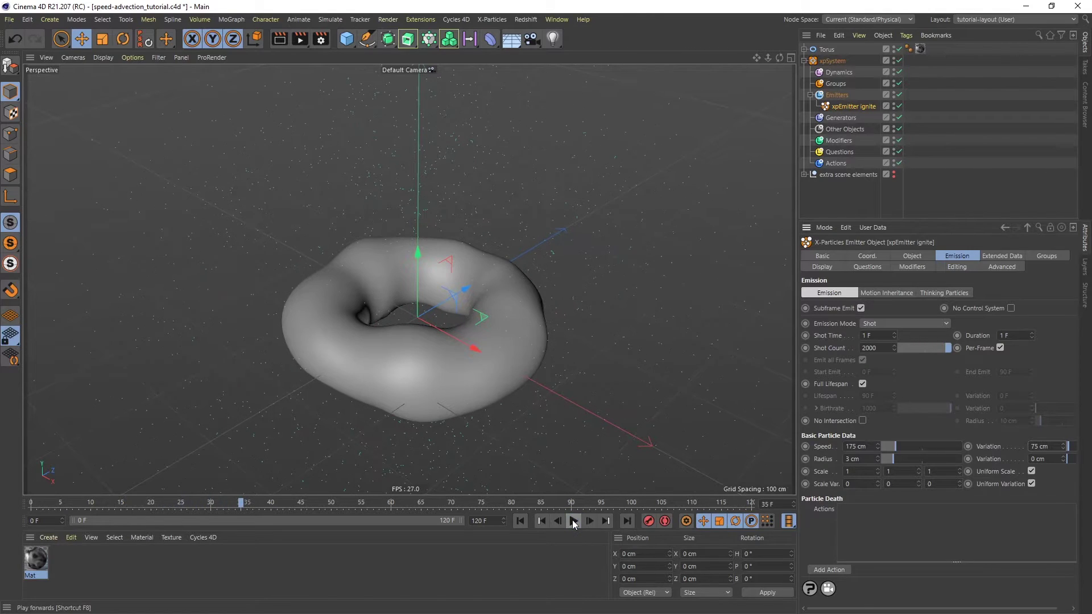
left_click(519, 521)
left_click(573, 522)
left_click(522, 519)
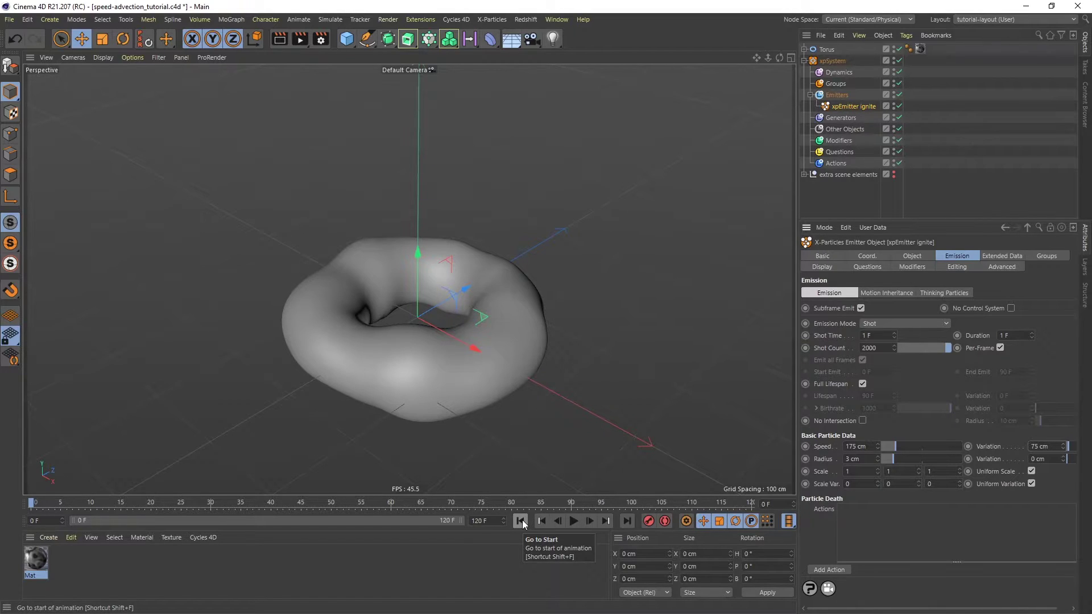
Add an xpExplosiaFX simulation under Dynamics and stop playback at frame 14.
left_click(846, 74)
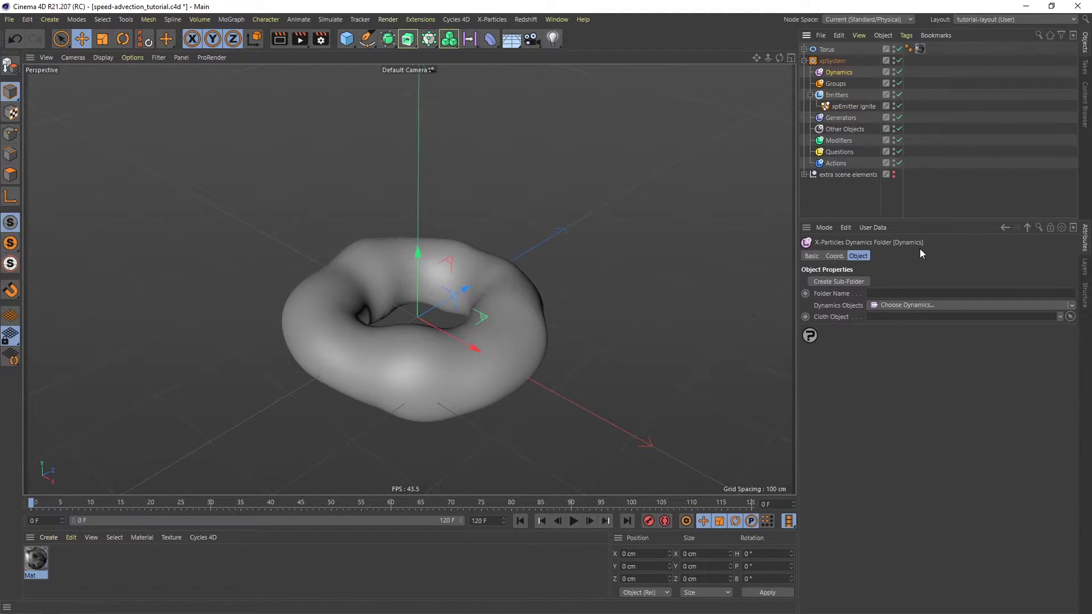
left_click(900, 304)
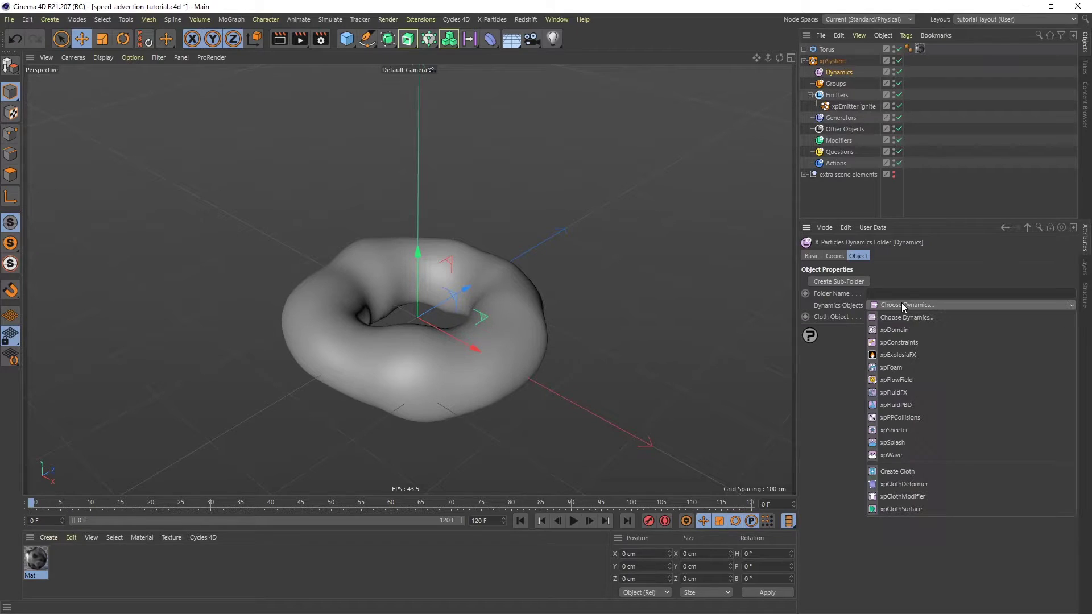
left_click(896, 355)
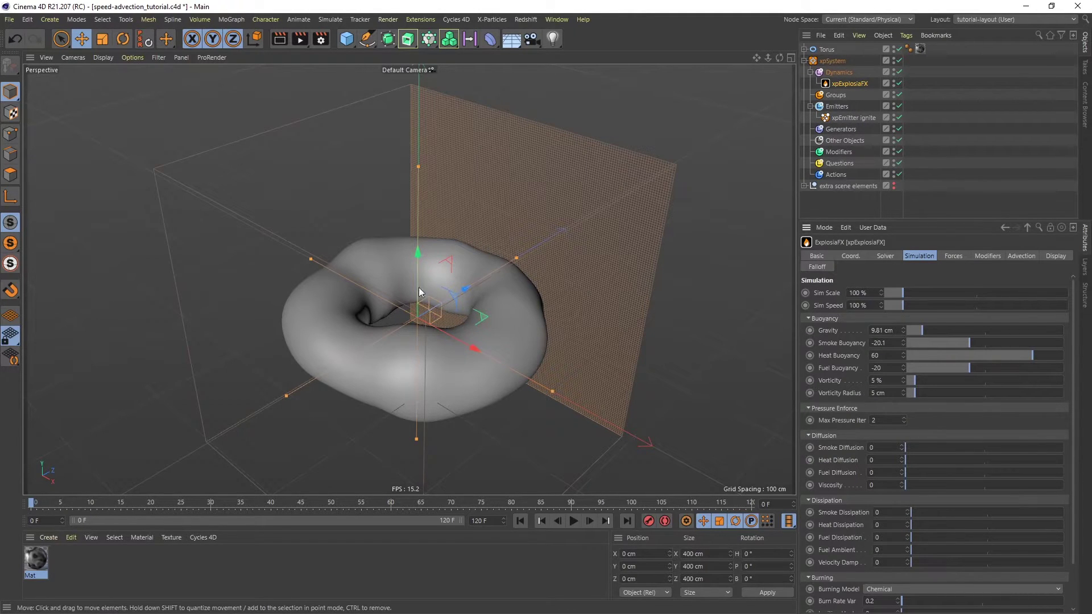
left_click_drag(375, 316, 452, 305, "alt")
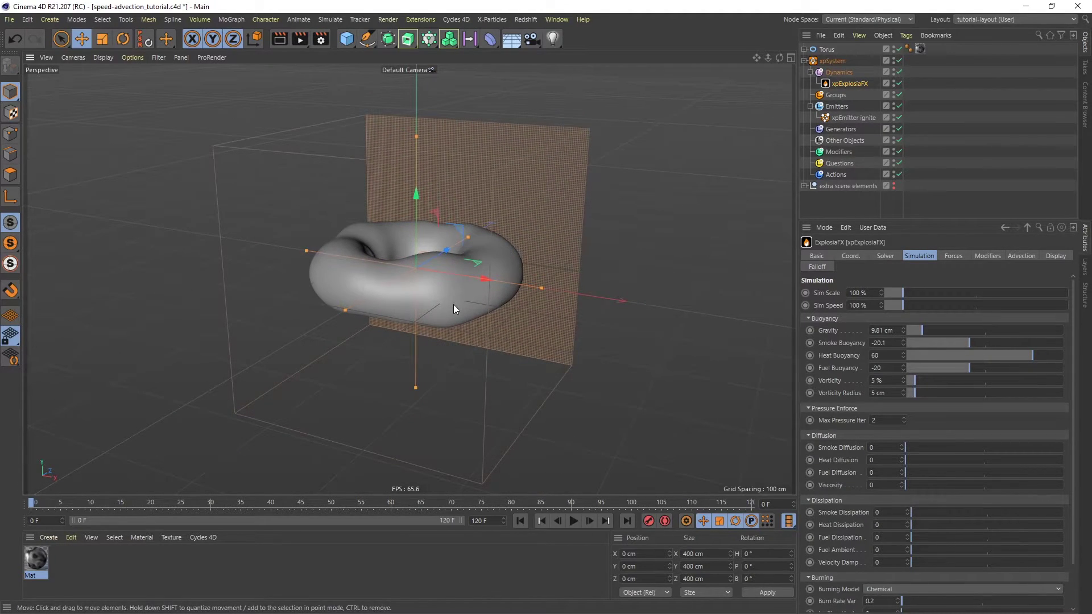
left_click(575, 521)
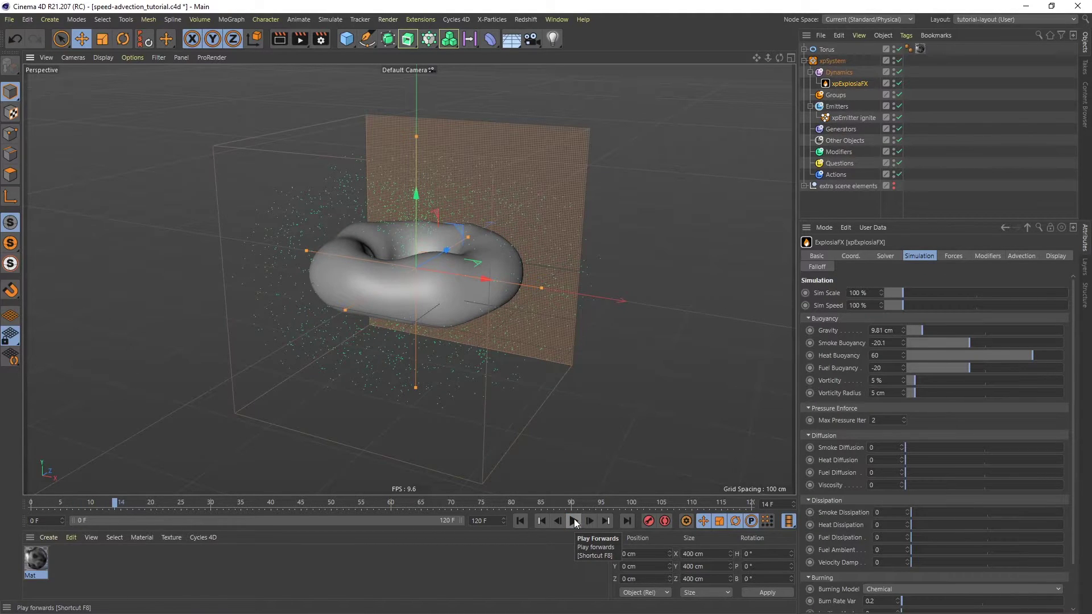
Resize the ExplosiaFX domain along X, Z and Y so it fits snugly around the torus.
left_click_drag(418, 273, 574, 268, "alt")
left_click_drag(255, 254, 226, 254)
left_click_drag(485, 260, 428, 210, "alt")
left_click_drag(516, 192, 546, 187)
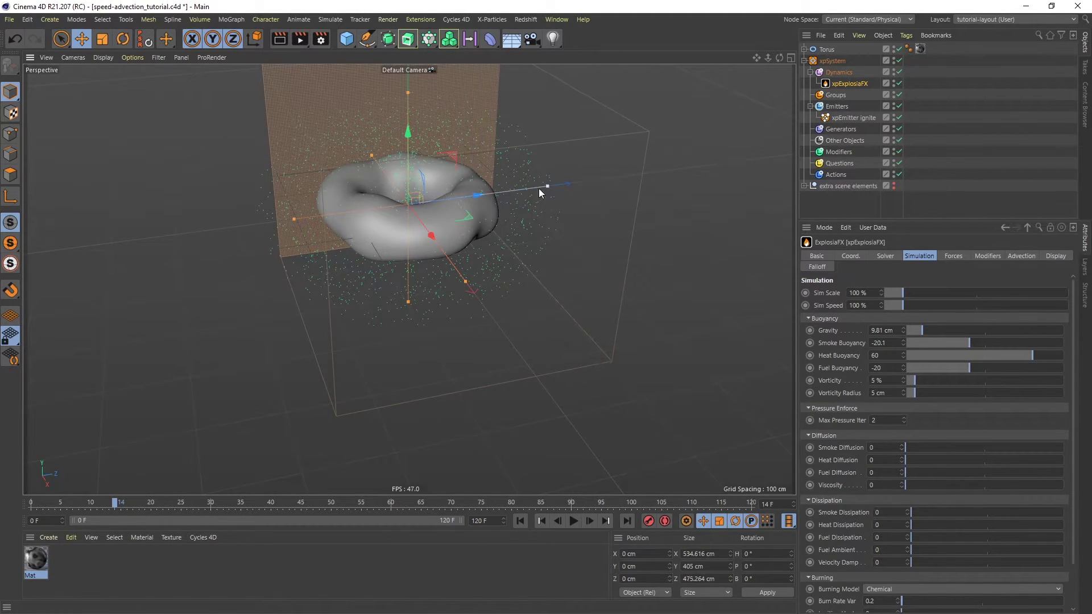
left_click_drag(294, 220, 254, 229)
left_click_drag(324, 207, 424, 152, "alt")
left_click_drag(388, 89, 388, 117)
left_click_drag(390, 305, 447, 259)
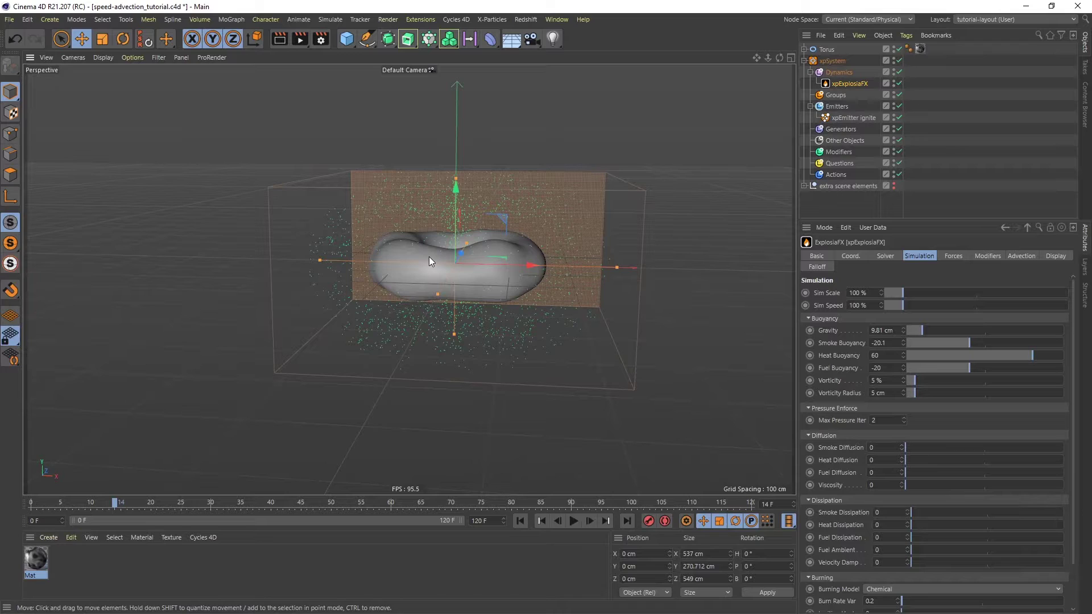
left_click(889, 256)
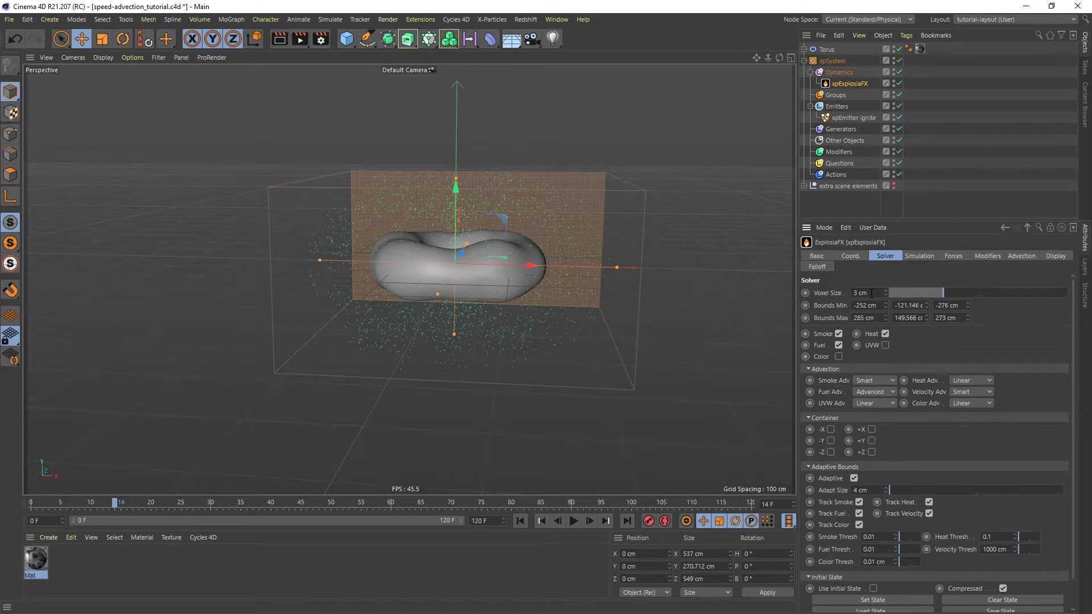
Set the ExplosiaFX Voxel Size to 6 cm and replay the simulation from frame 0.
left_click_drag(871, 293, 844, 296)
key("Return")
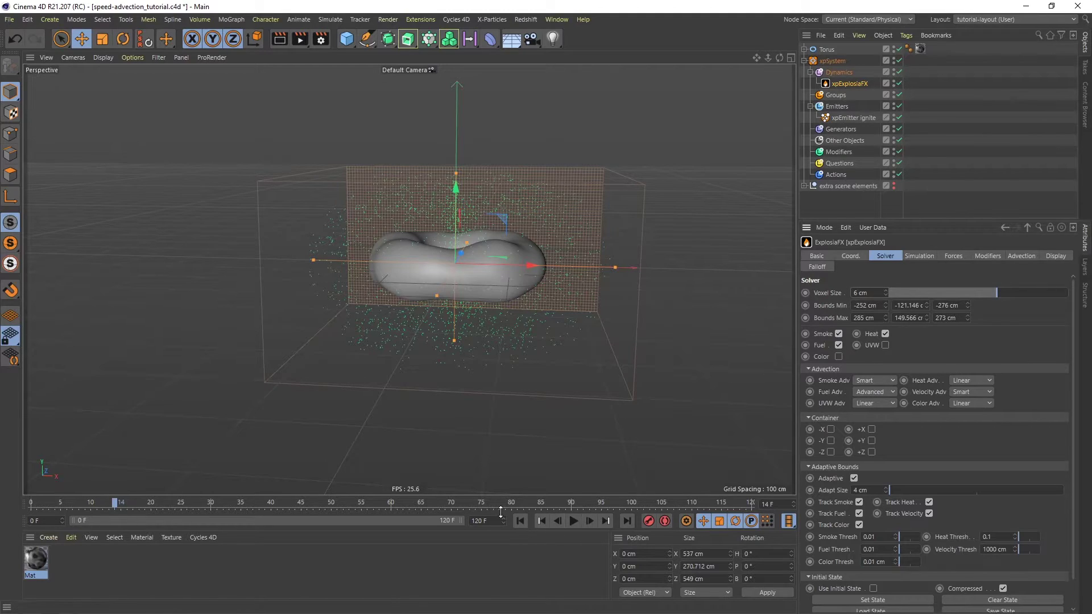
left_click(519, 520)
left_click(574, 521)
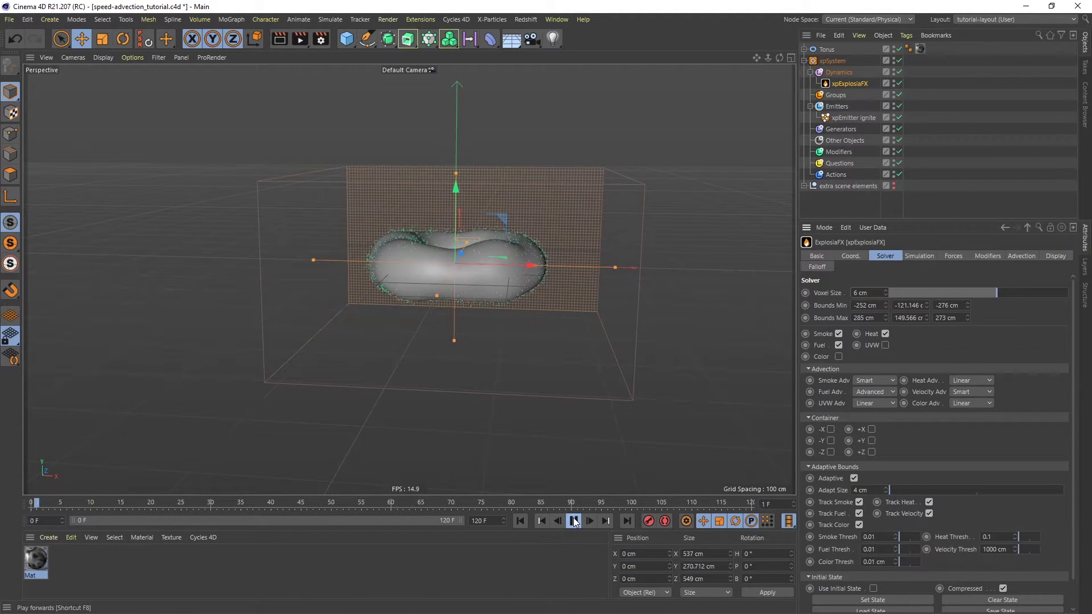
left_click(574, 520)
Tag xpEmitter ignite with an xpExplosiaFX Source and replay the animation from the start.
left_click(858, 118)
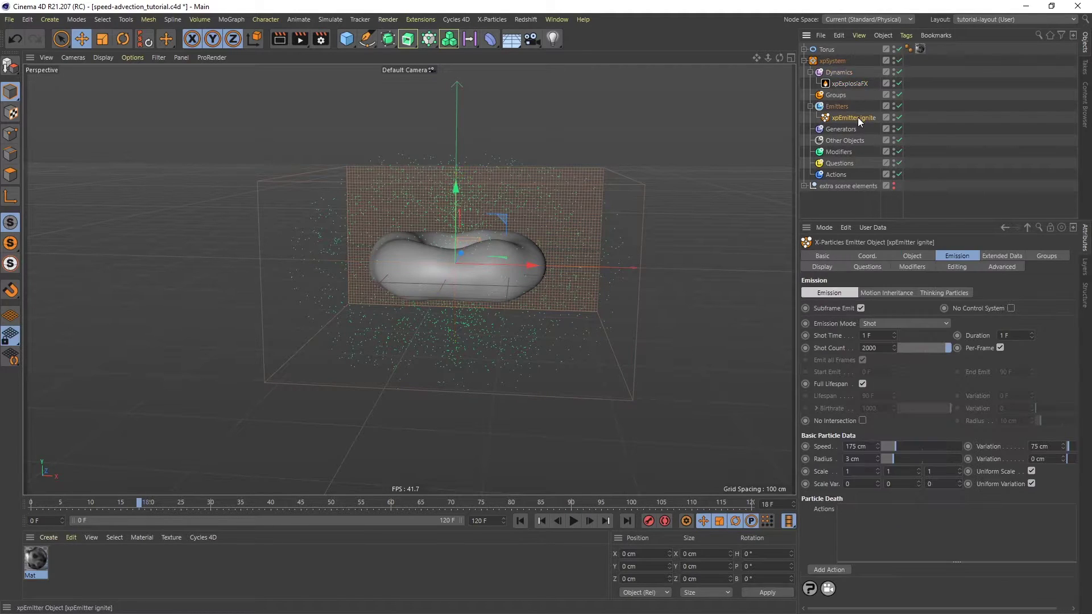
right_click(851, 117)
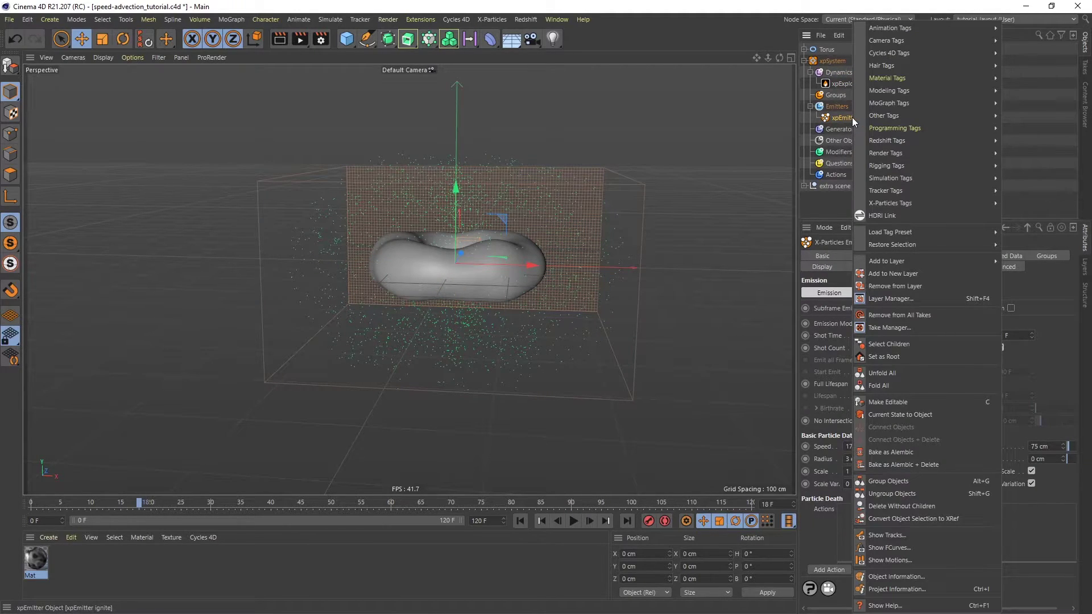
mouse_move(926, 203)
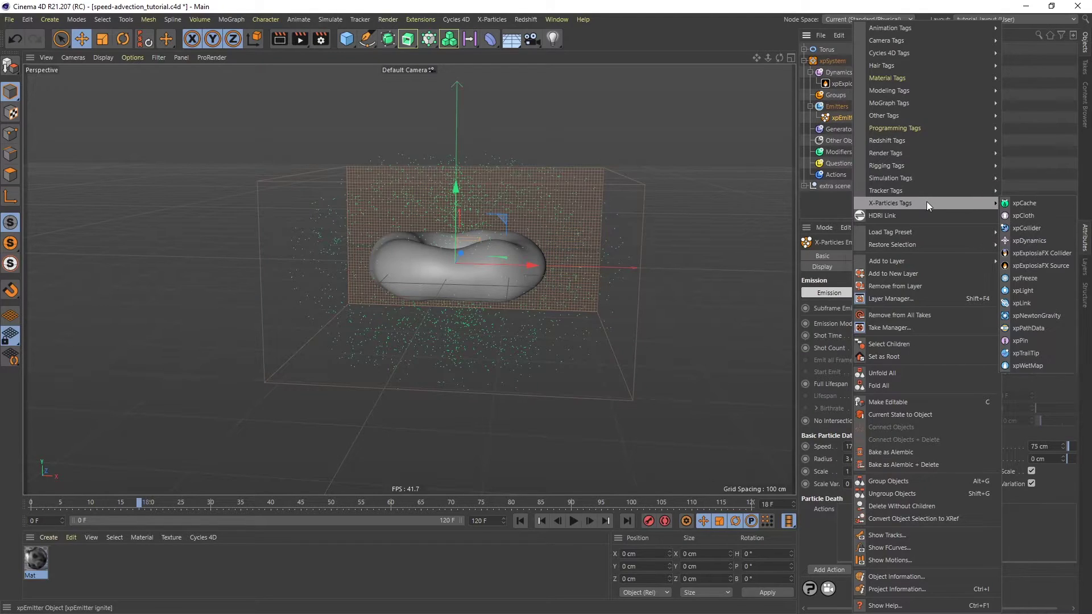
left_click(1042, 267)
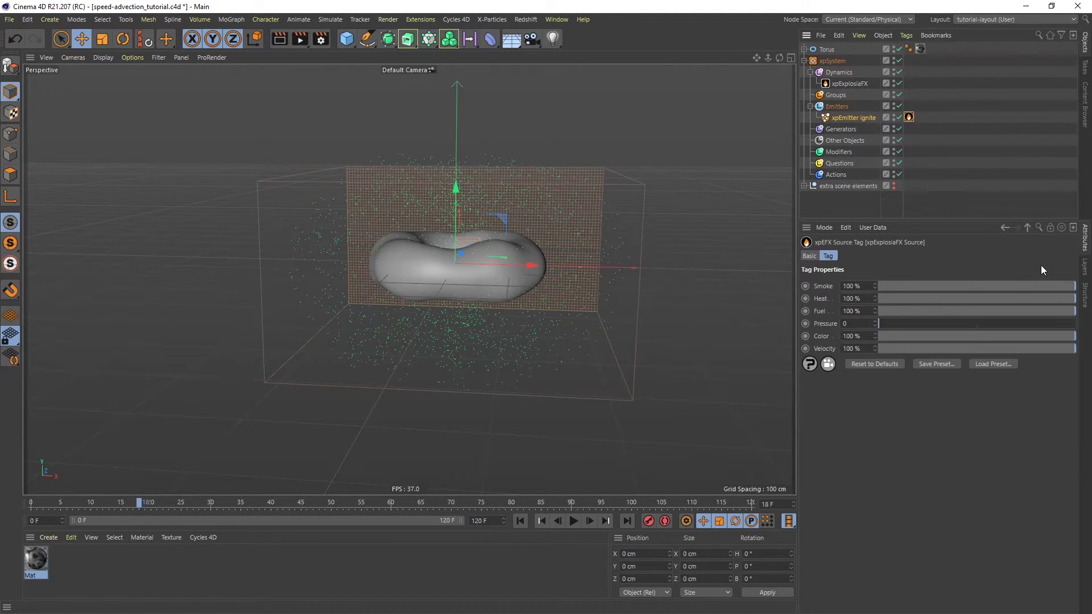
left_click(541, 520)
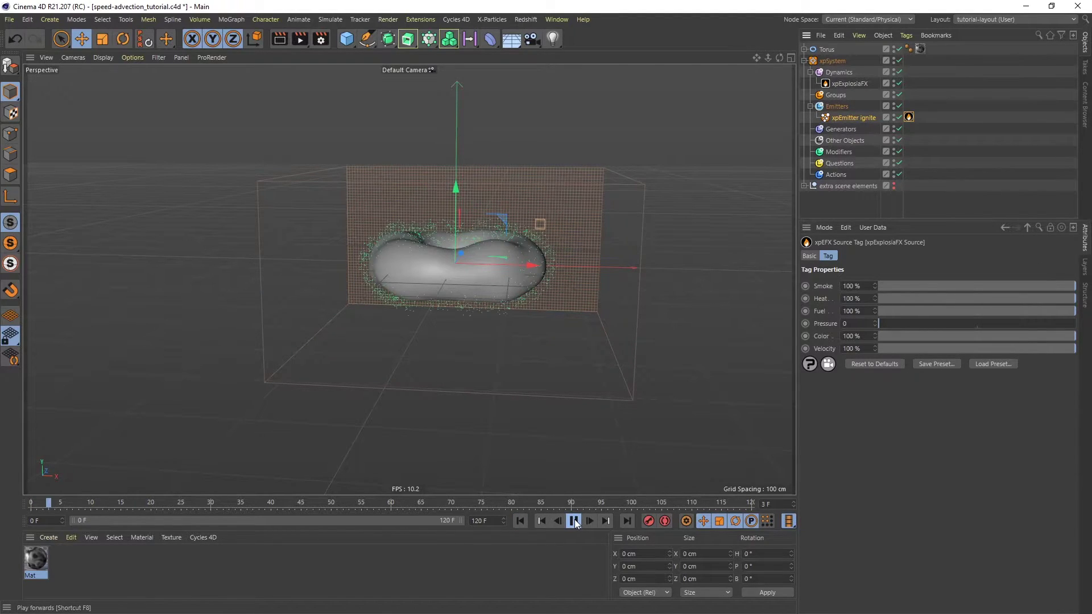
left_click(575, 521)
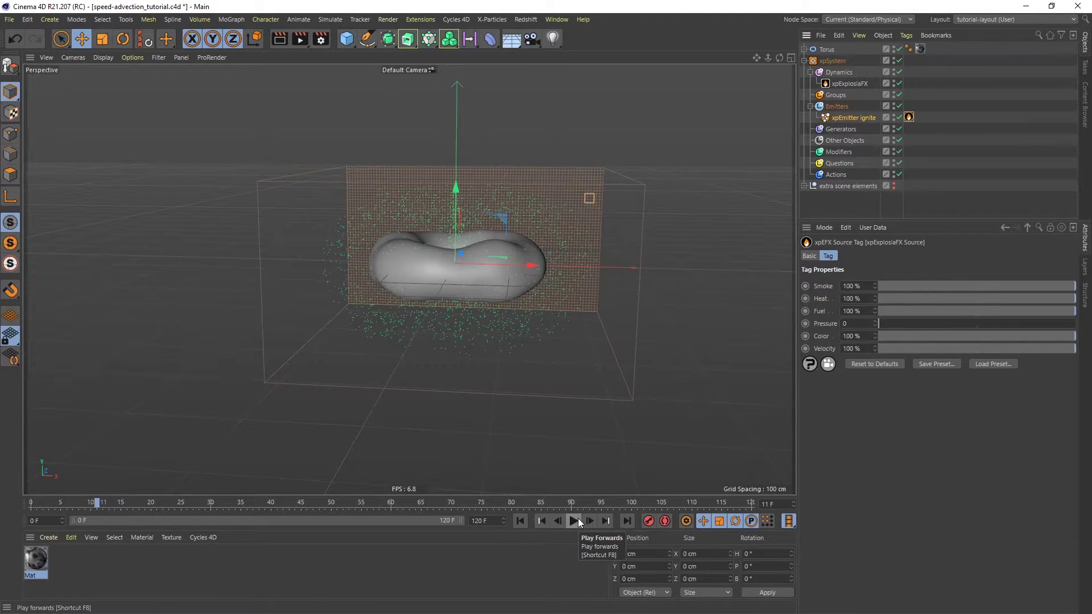
left_click(858, 118)
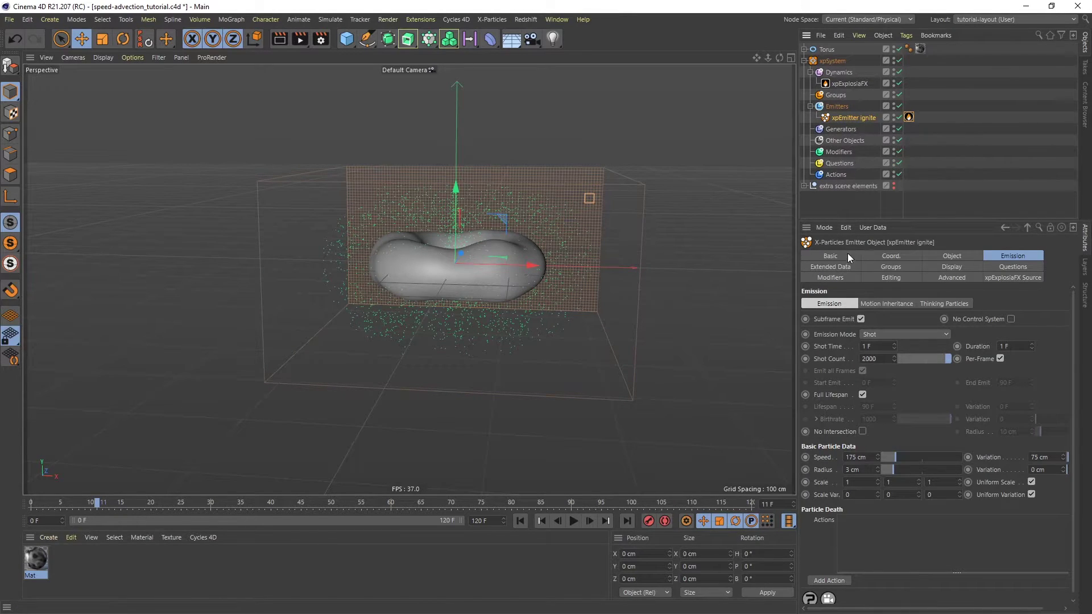
Set the ignite emitter's Physical Data Fuel value to 2.
left_click(843, 267)
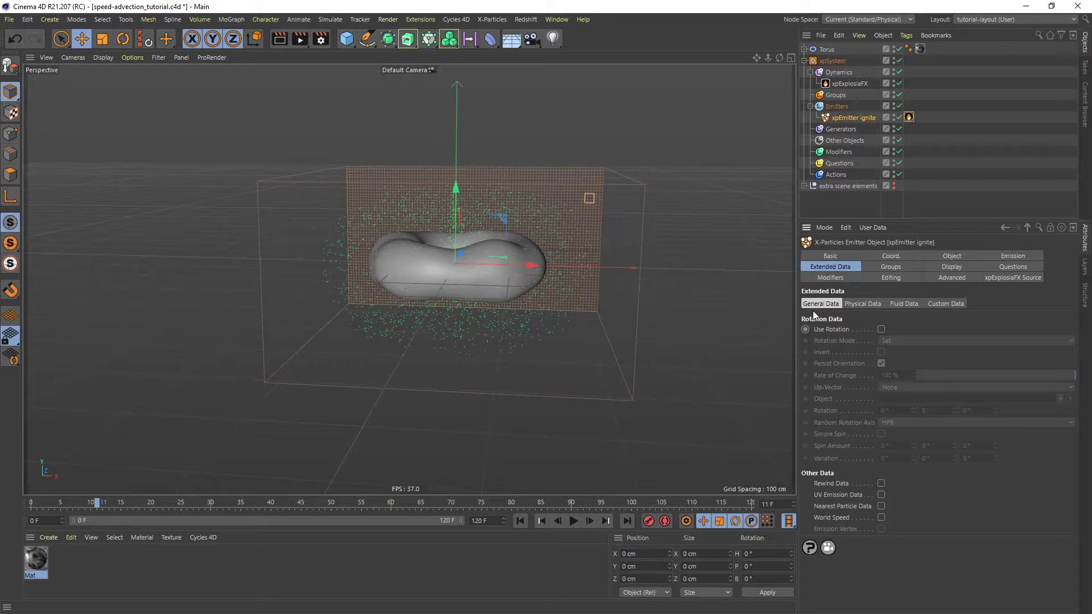
left_click(866, 304)
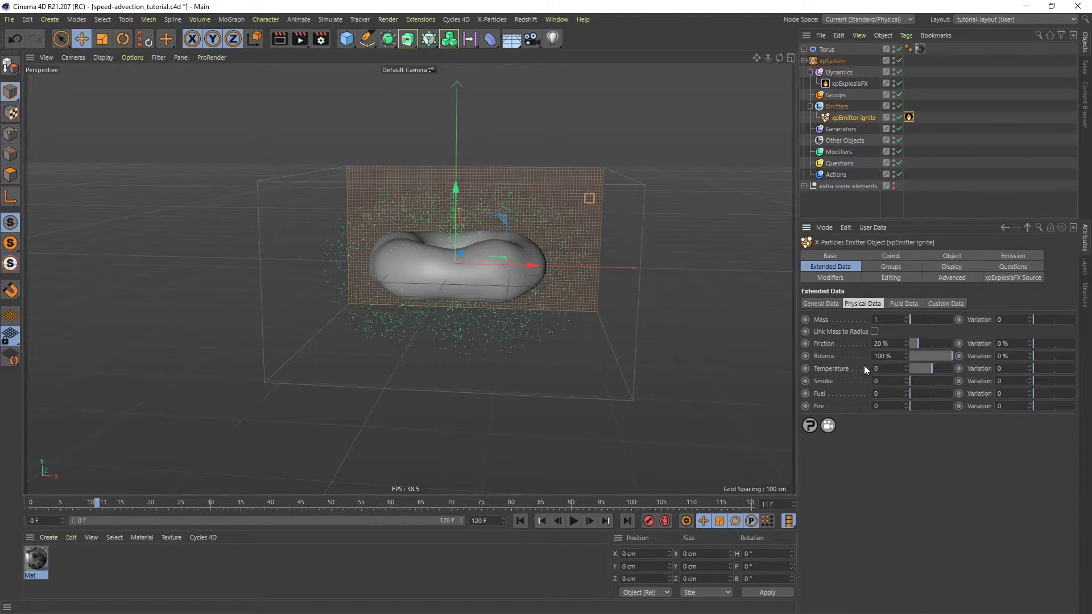
left_click(878, 393)
type("2")
key("Return")
Replay the simulation to frame 38 and inspect the billowing smoke from above.
left_click(521, 521)
left_click(573, 522)
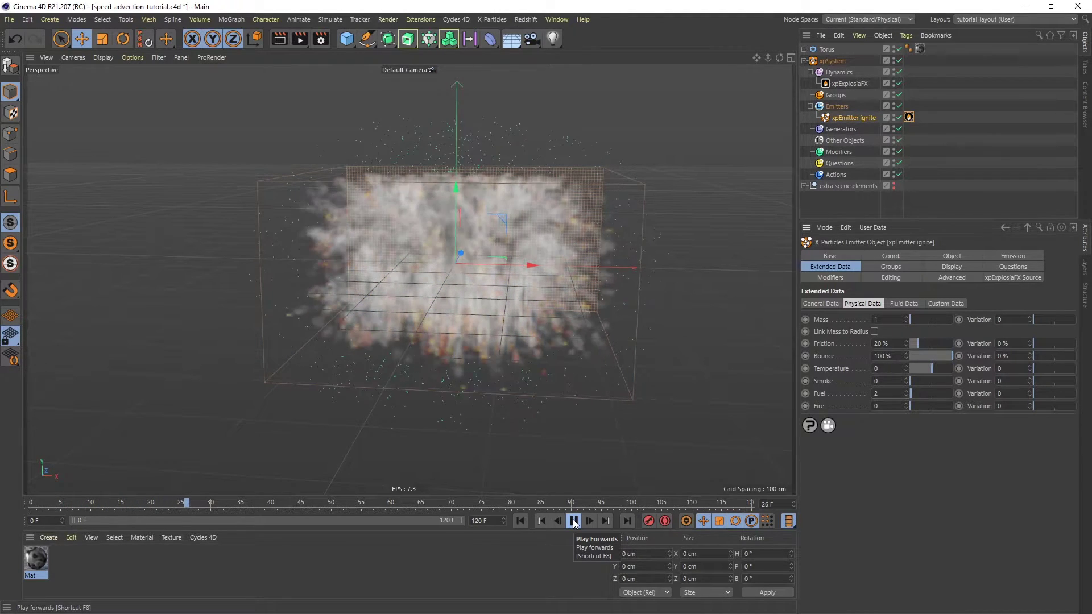
left_click(574, 521)
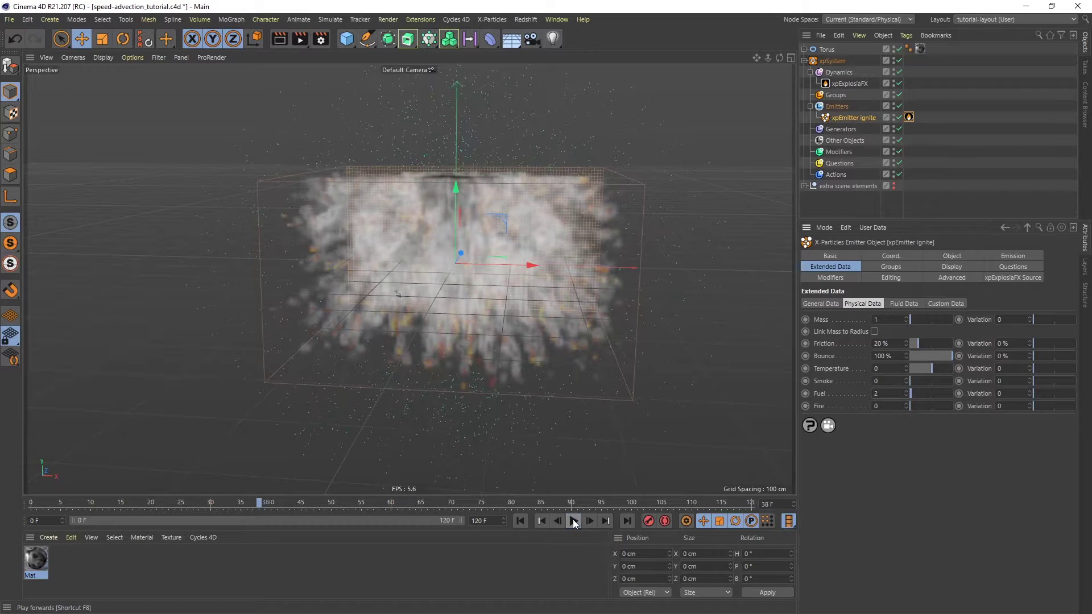
mouse_move(538, 207)
left_mouse_down("alt")
mouse_move(540, 264)
mouse_move(554, 211)
left_mouse_up("alt")
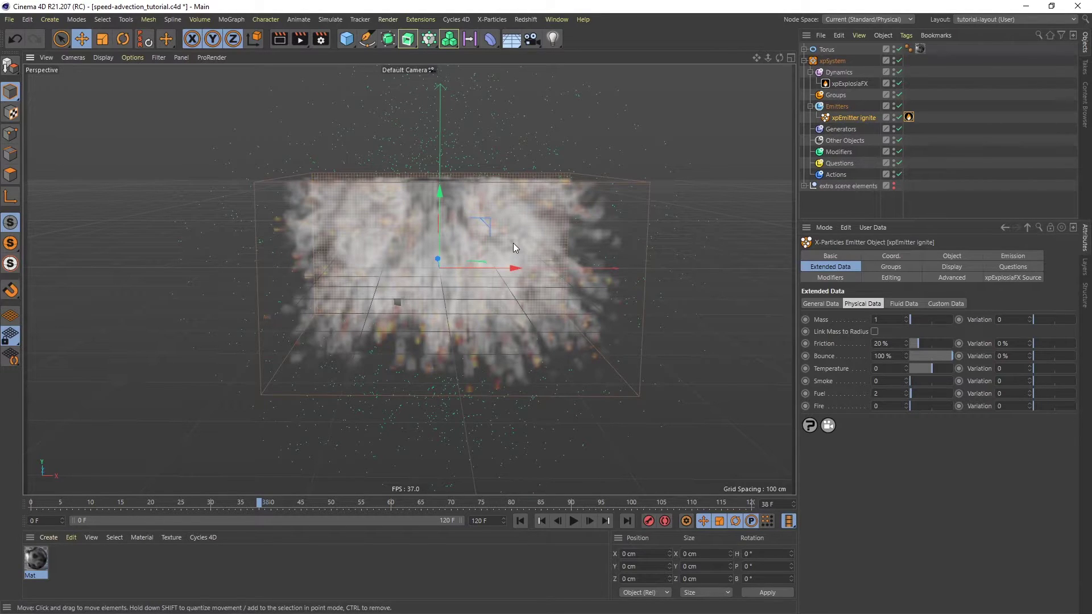
left_click_drag(513, 221, 514, 262, "alt")
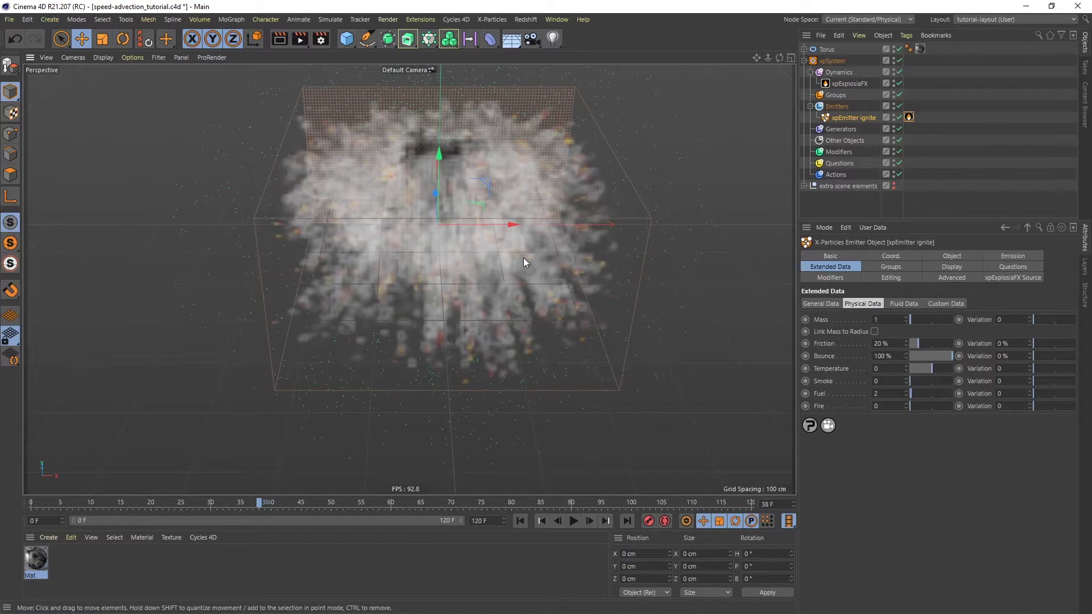
Set the xpExplosiaFX Simulation gravity to 0 cm and replay the smoke.
left_click(851, 85)
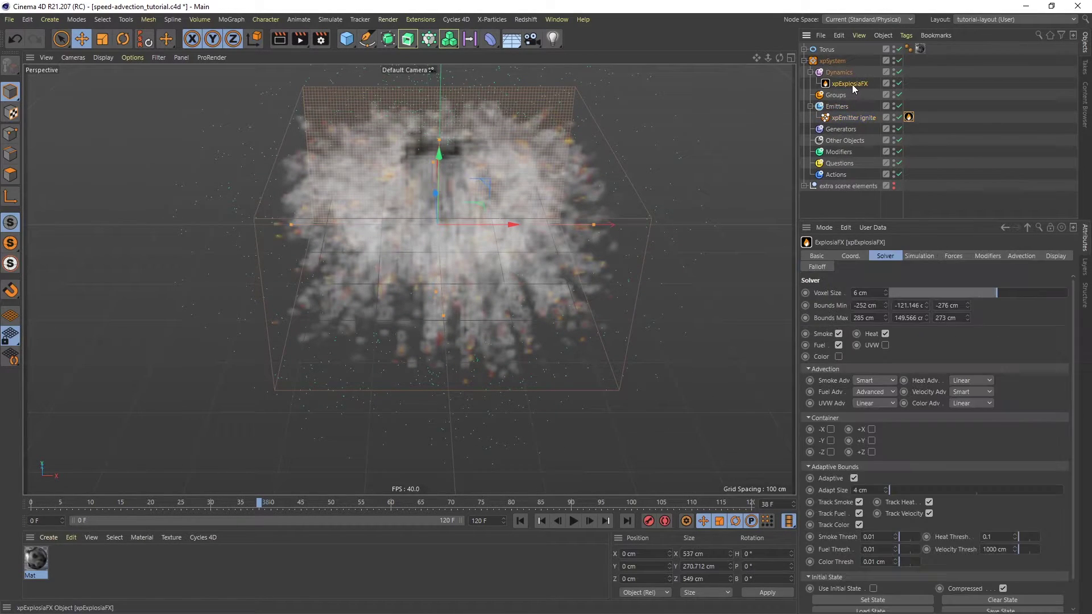
left_click(919, 256)
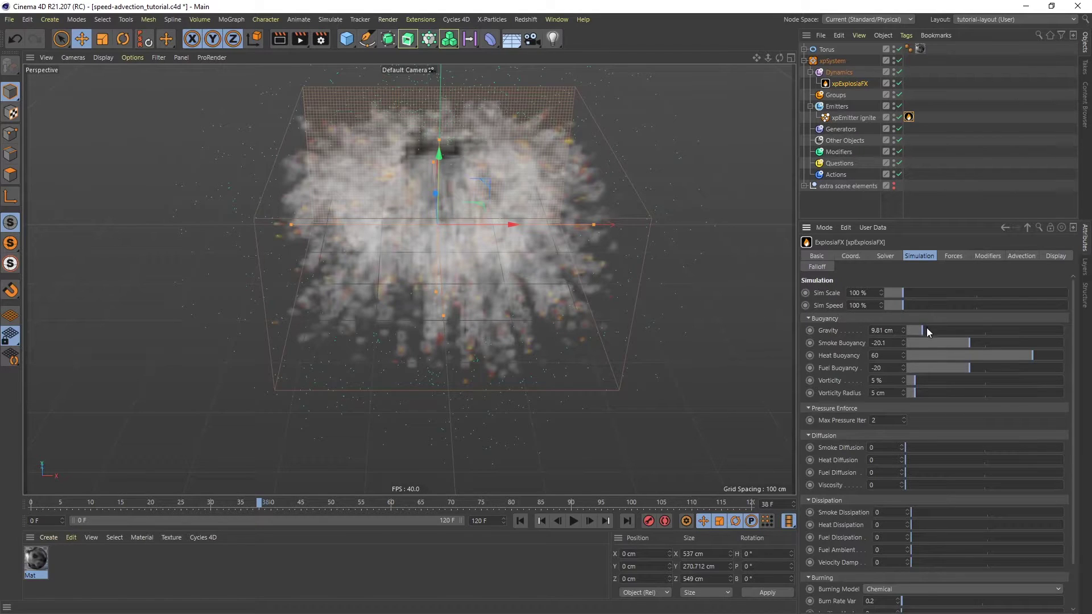
left_click_drag(926, 328, 977, 328)
left_click_drag(972, 329, 893, 329)
left_click_drag(467, 258, 475, 216, "alt")
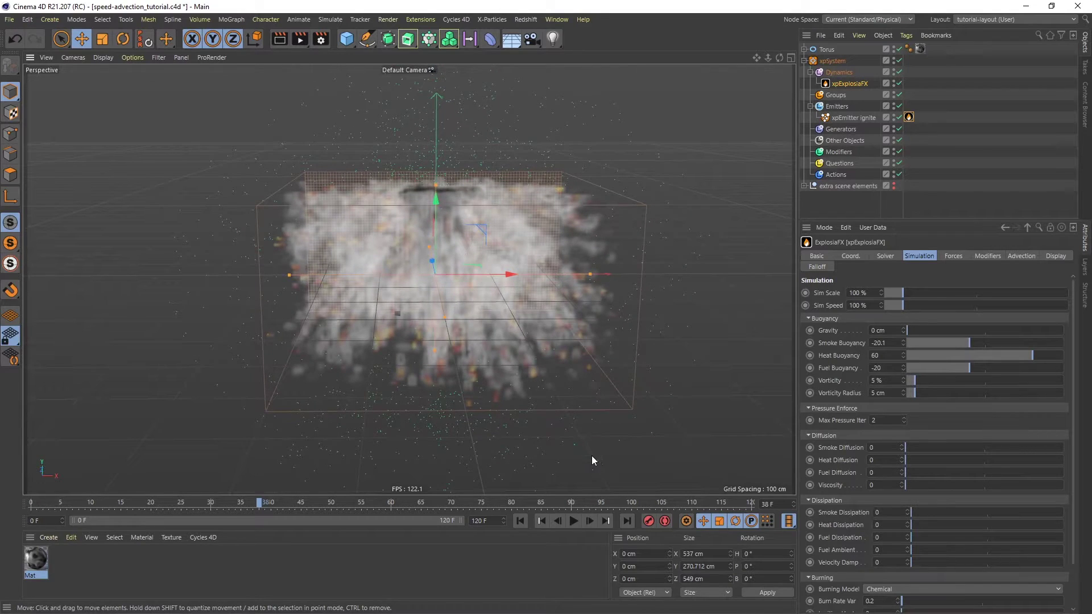
left_click(520, 521)
left_click(573, 520)
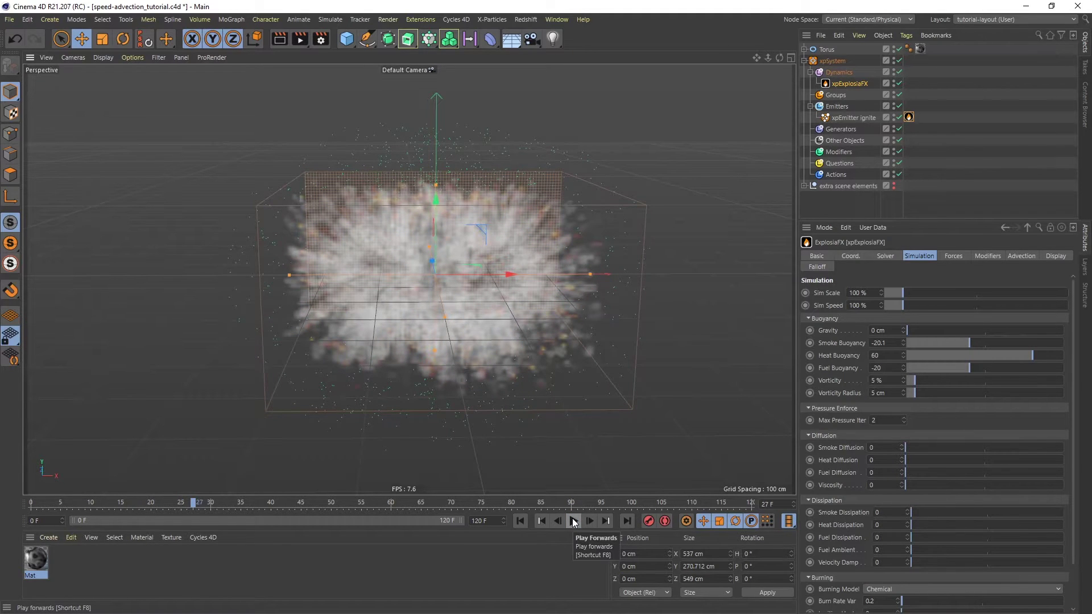
left_click_drag(560, 340, 515, 340, "alt")
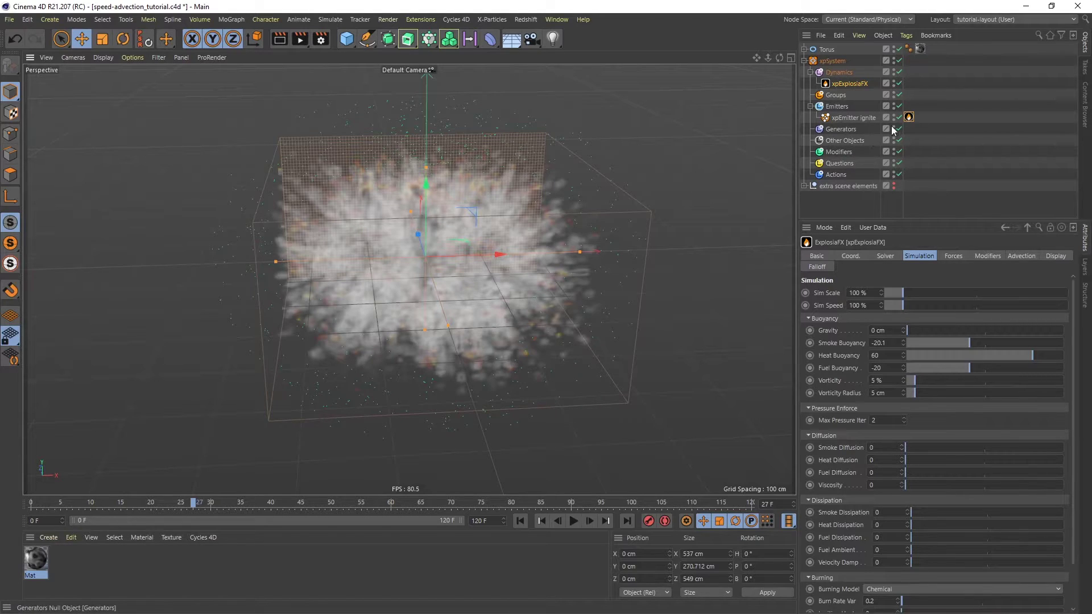
Set the xpEFX Source tag's Pressure to 40, test-replaying the simulation.
left_click(908, 117)
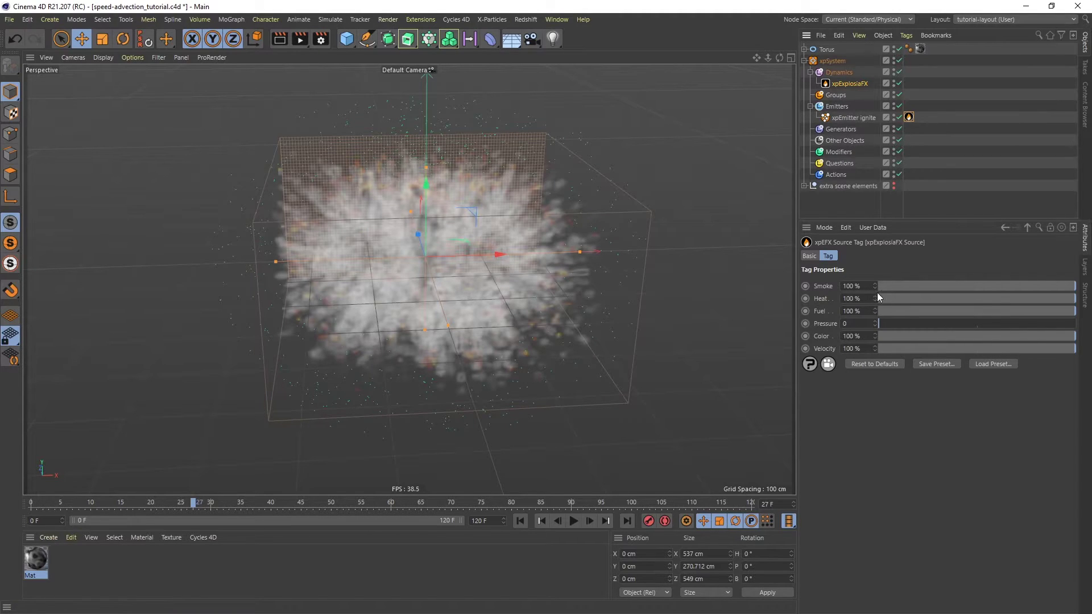
left_click(860, 325)
key("Return")
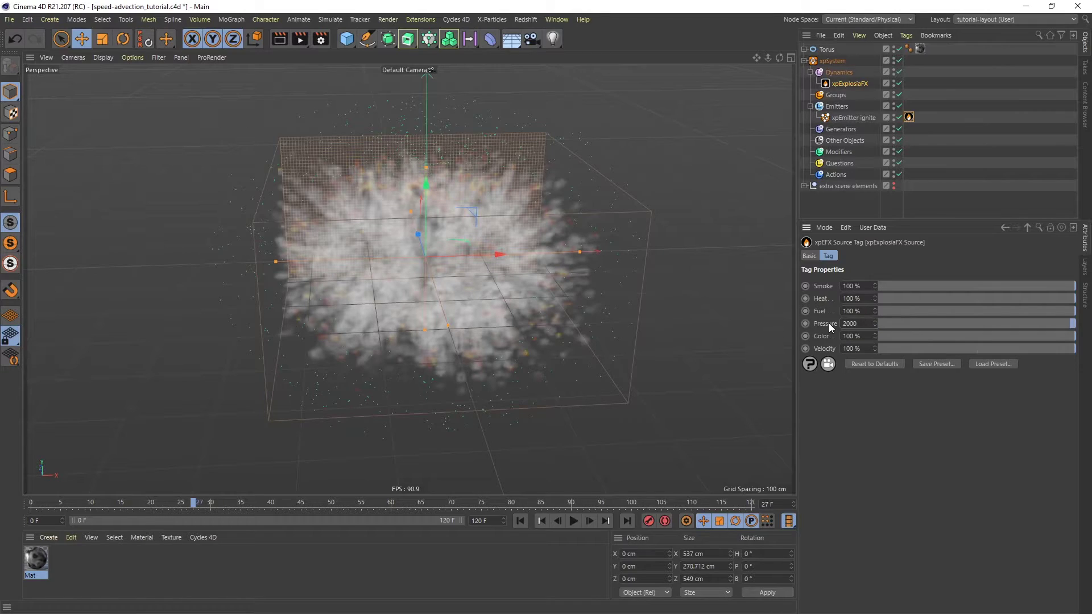
left_click(519, 521)
left_click(573, 521)
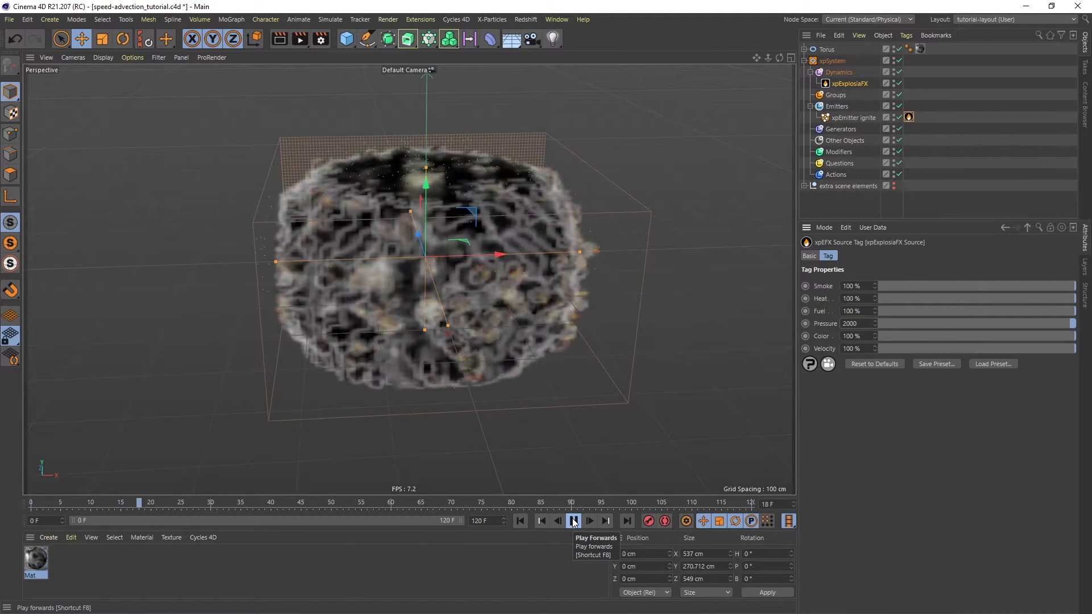
left_click(573, 520)
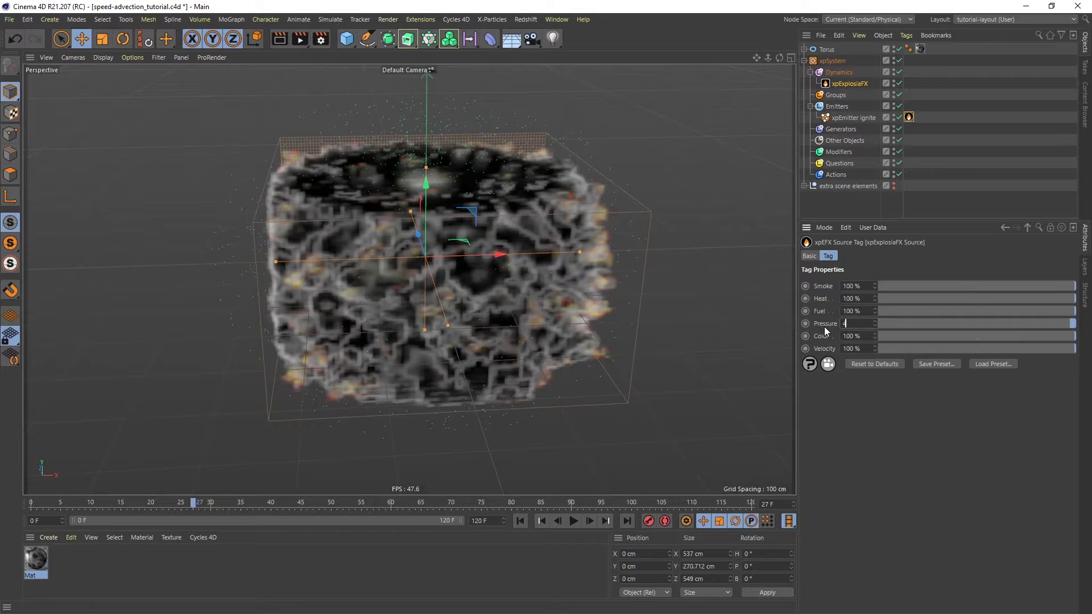
key("Return")
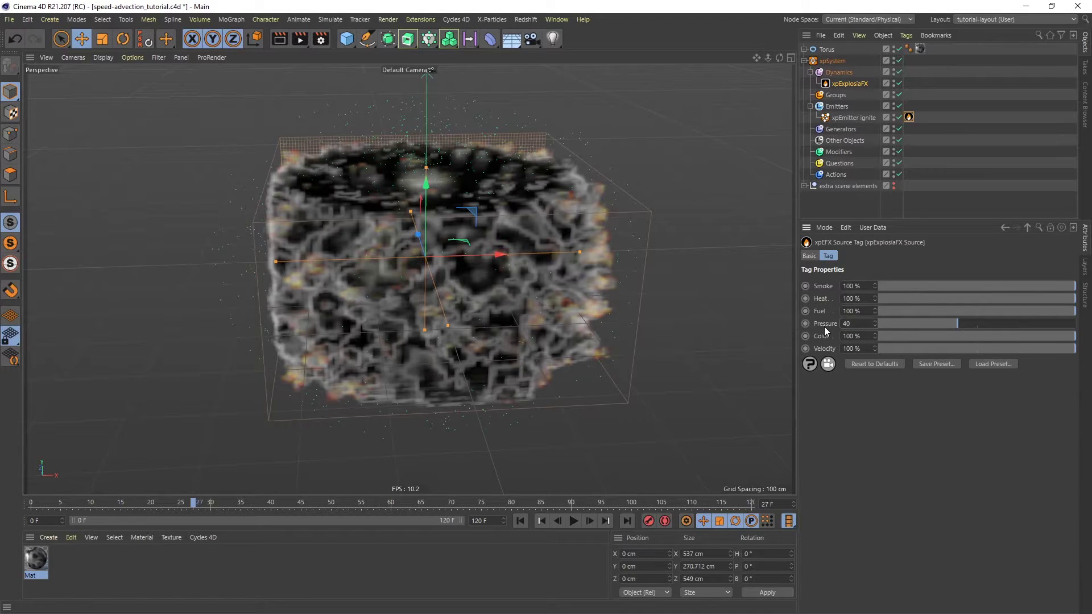
Raise the source Velocity to 200% and replay the outward-bursting smoke to frame 21.
left_click(866, 349)
type("200")
key("Return")
left_click(520, 521)
left_click(573, 521)
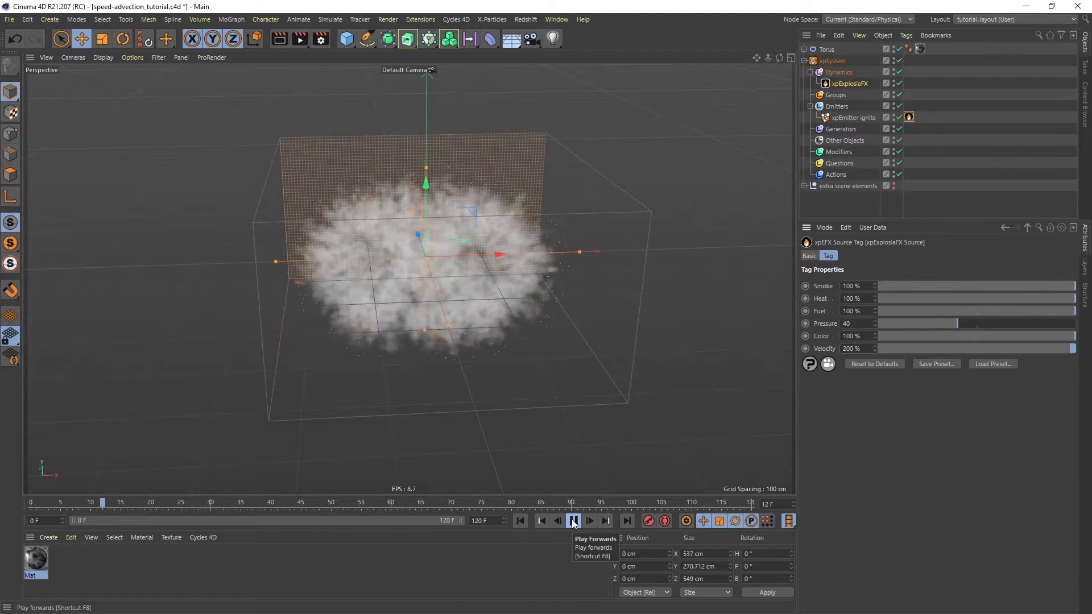
left_click(572, 521)
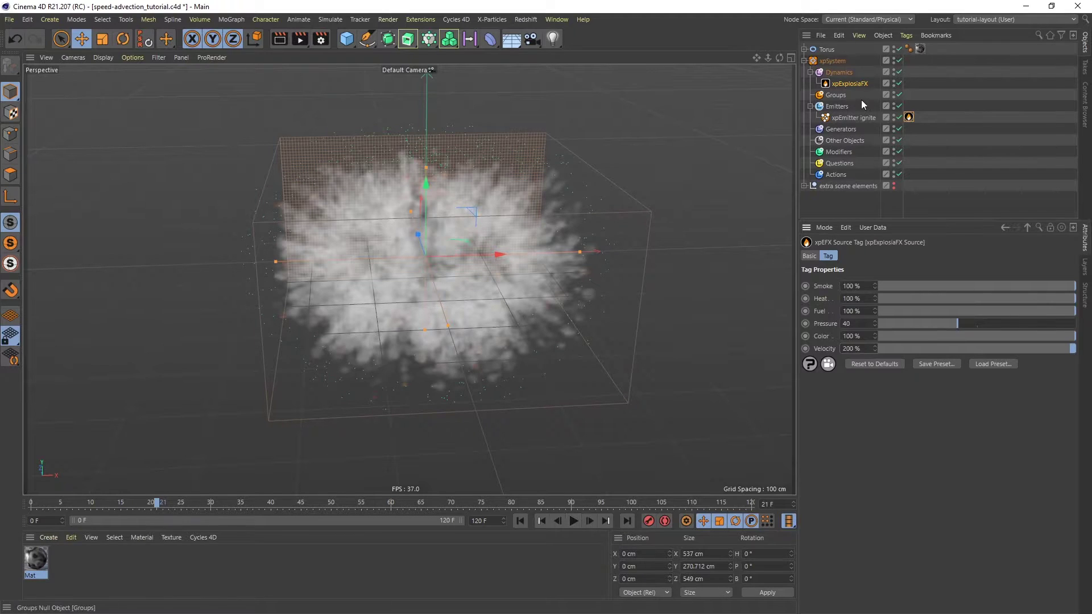
left_click(849, 118)
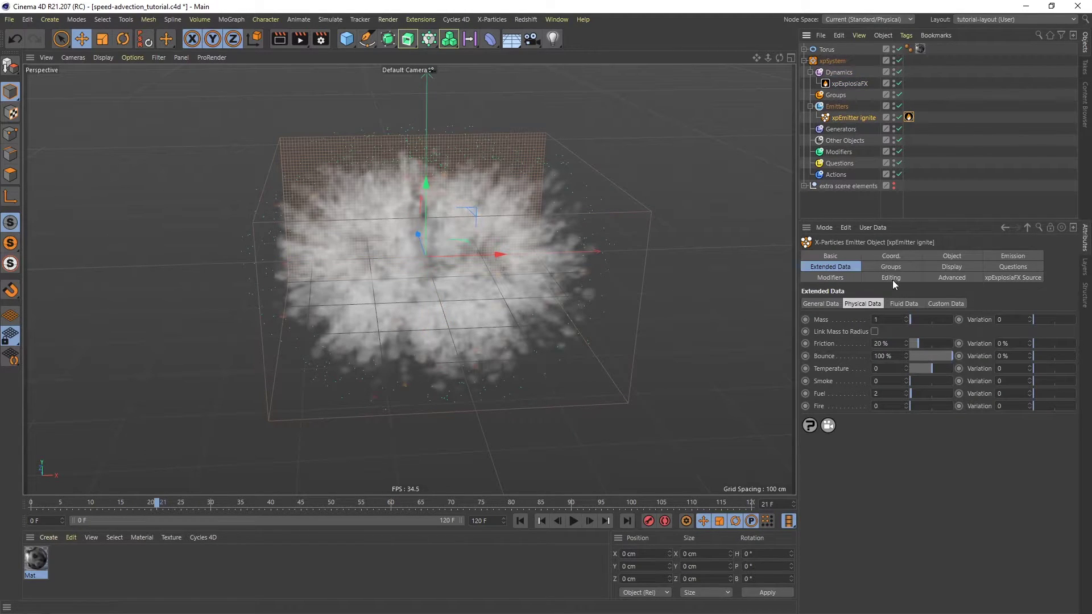
Check the ignite Emission settings and the xpExplosiaFX Solver settings, then reselect xpEmitter ignite.
left_click(1004, 256)
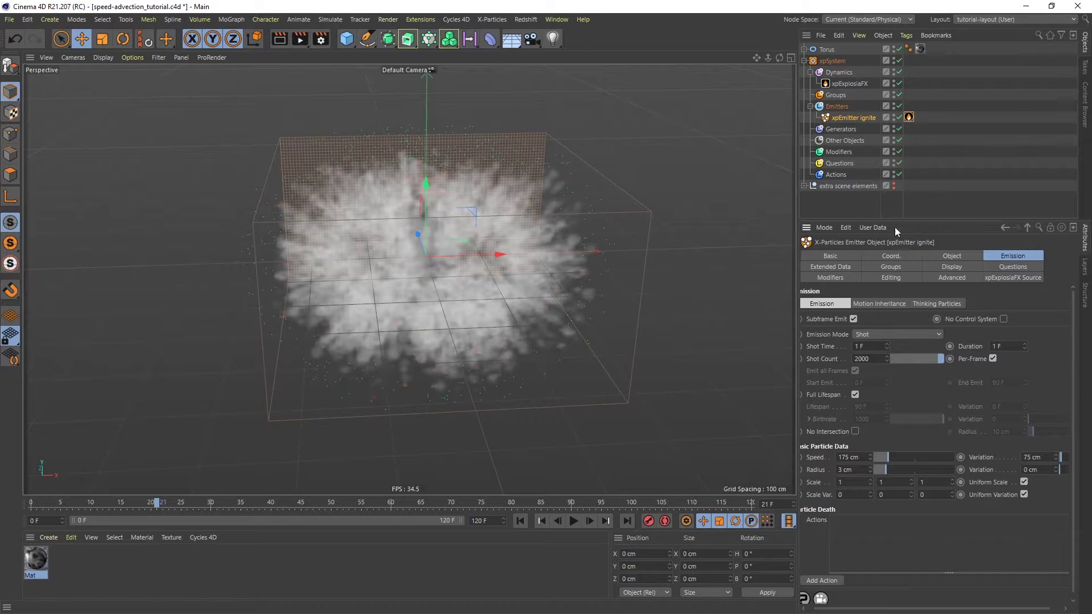
left_click(846, 86)
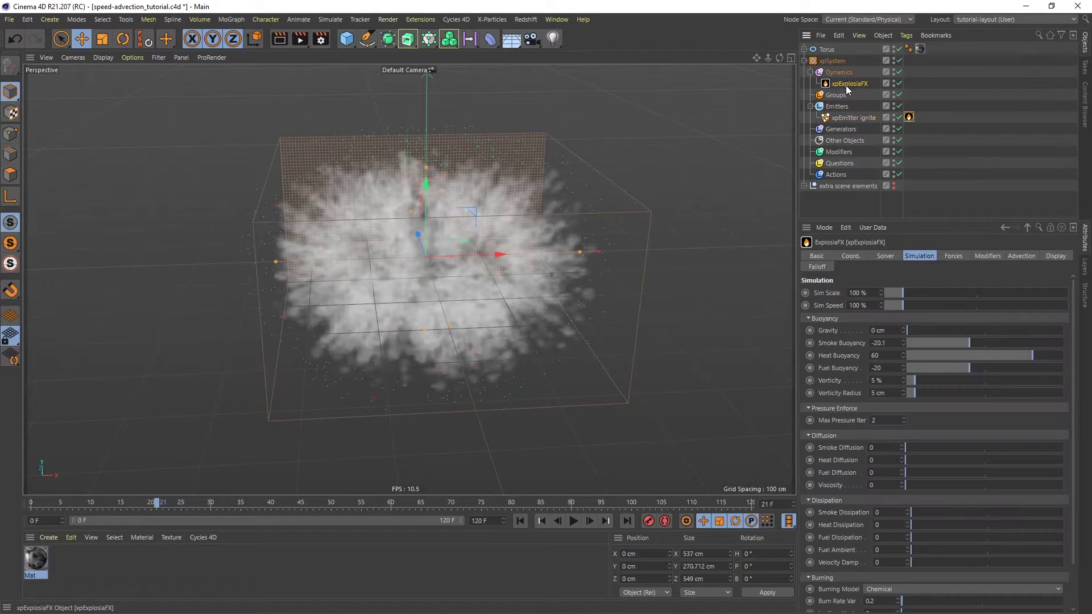
left_click(886, 255)
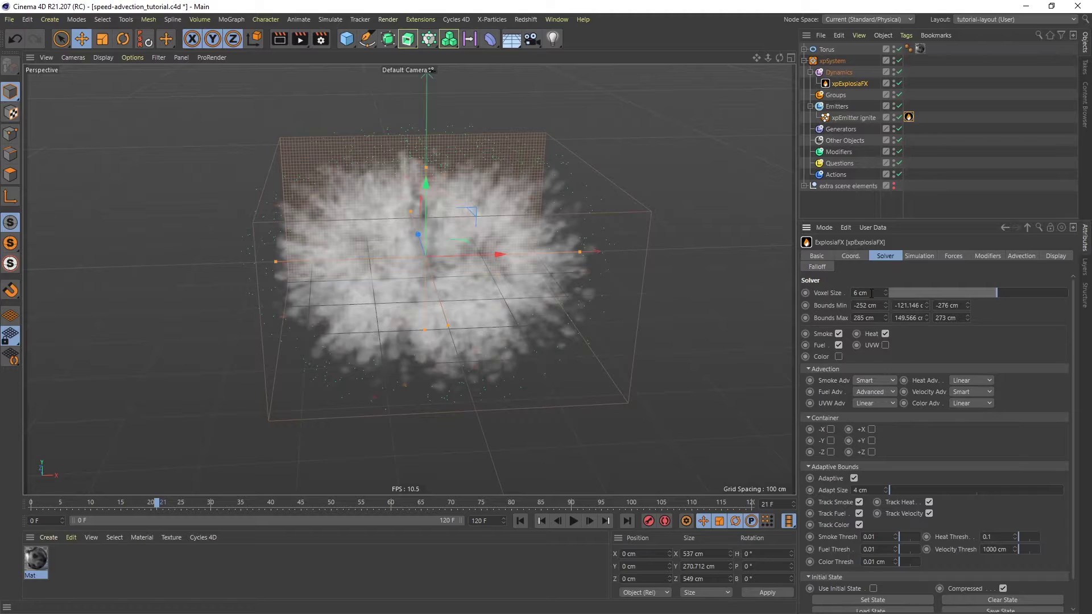
left_click(855, 120)
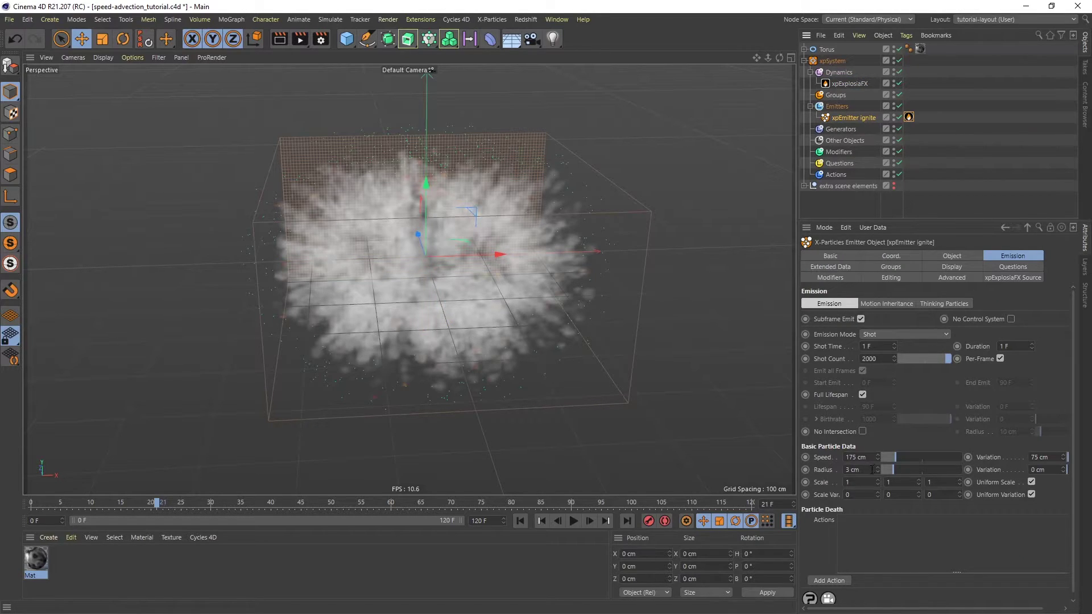
Try a 20 cm particle Radius on the ignite emitter and replay the simulation.
left_click_drag(864, 470, 834, 469)
type("20")
key("Return")
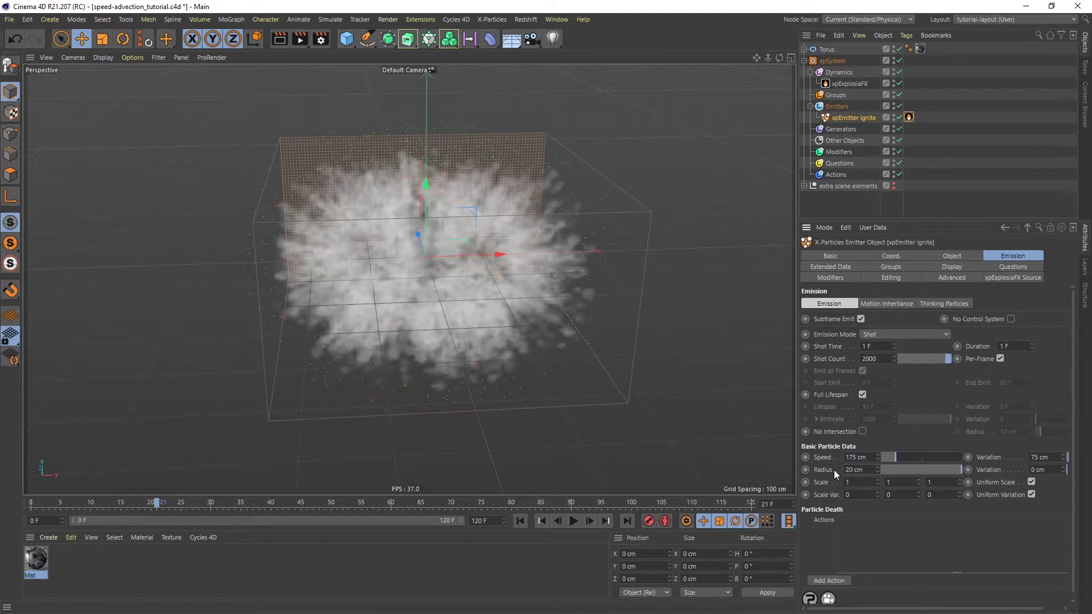
left_click(519, 520)
left_click(572, 520)
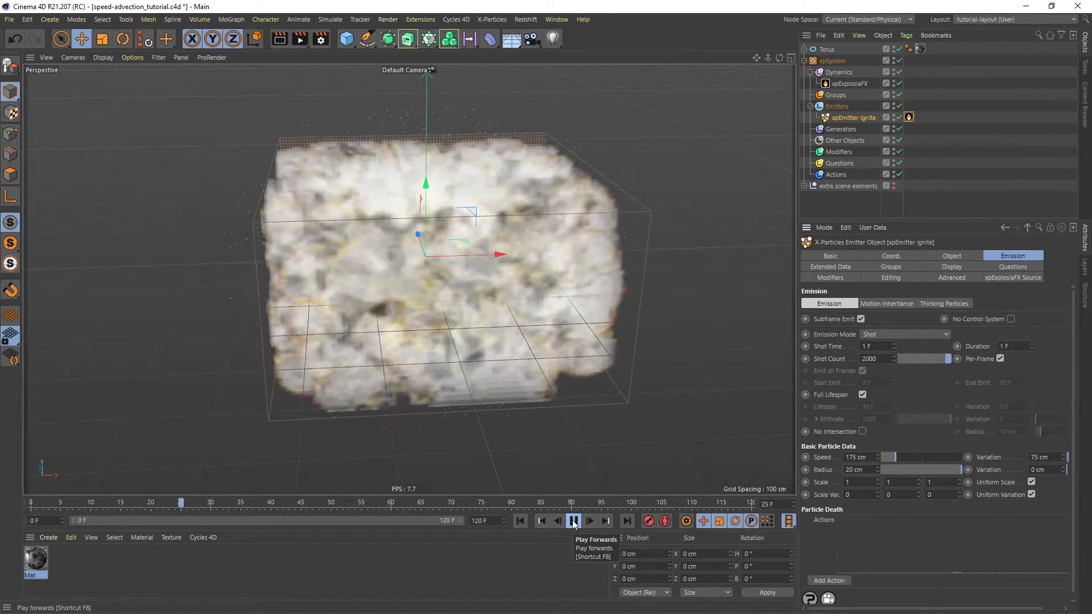
left_click(572, 520)
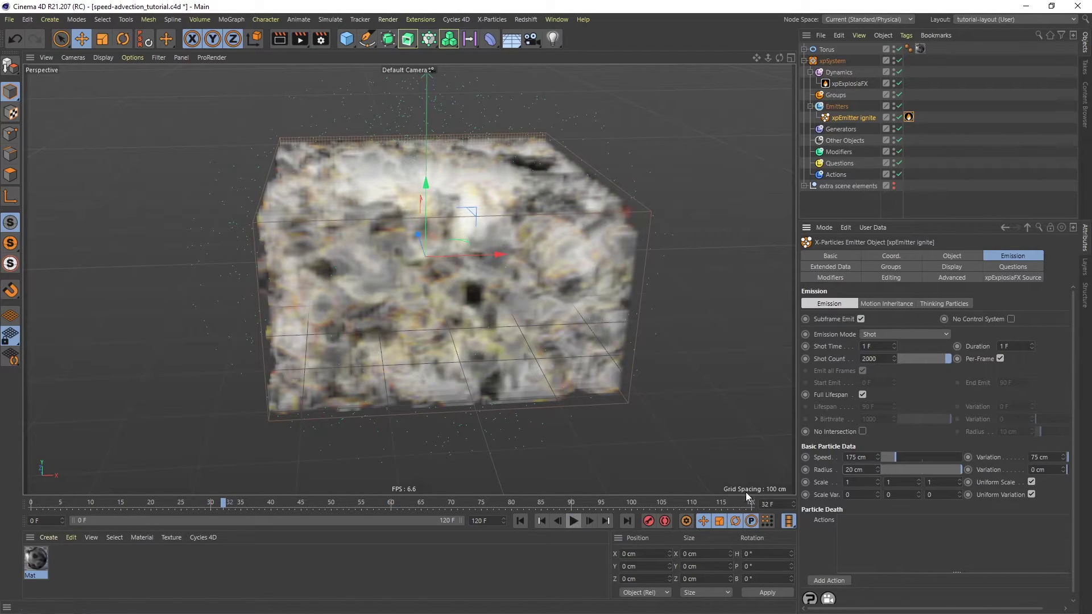
Set the Radius to 2 cm, replay, and hide the ignite emitter's particles in the viewport.
left_click(869, 469)
type("2")
key("Return")
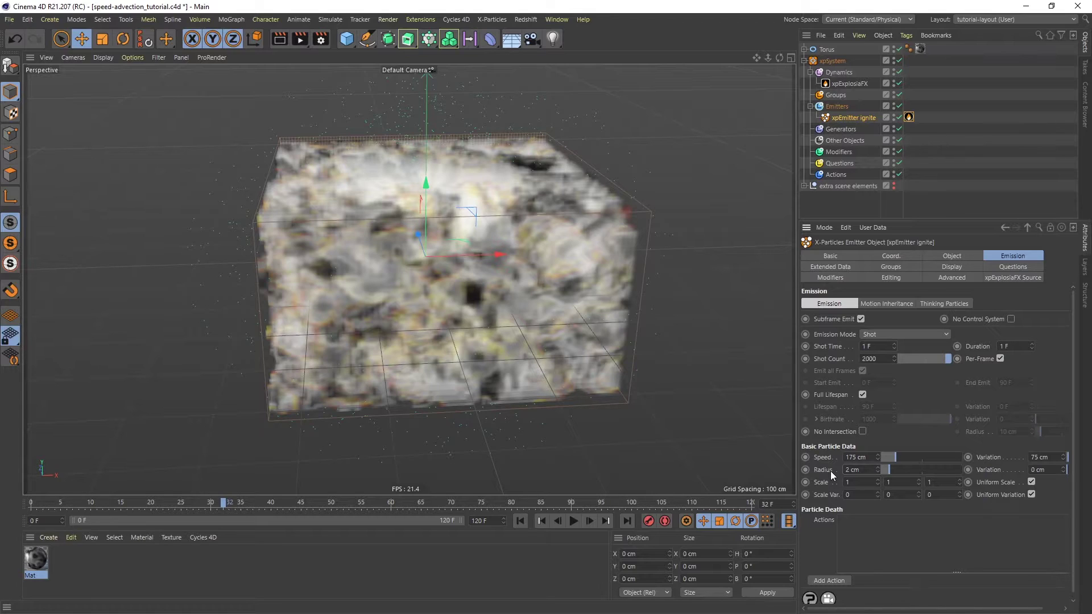
left_click(540, 520)
left_click(574, 520)
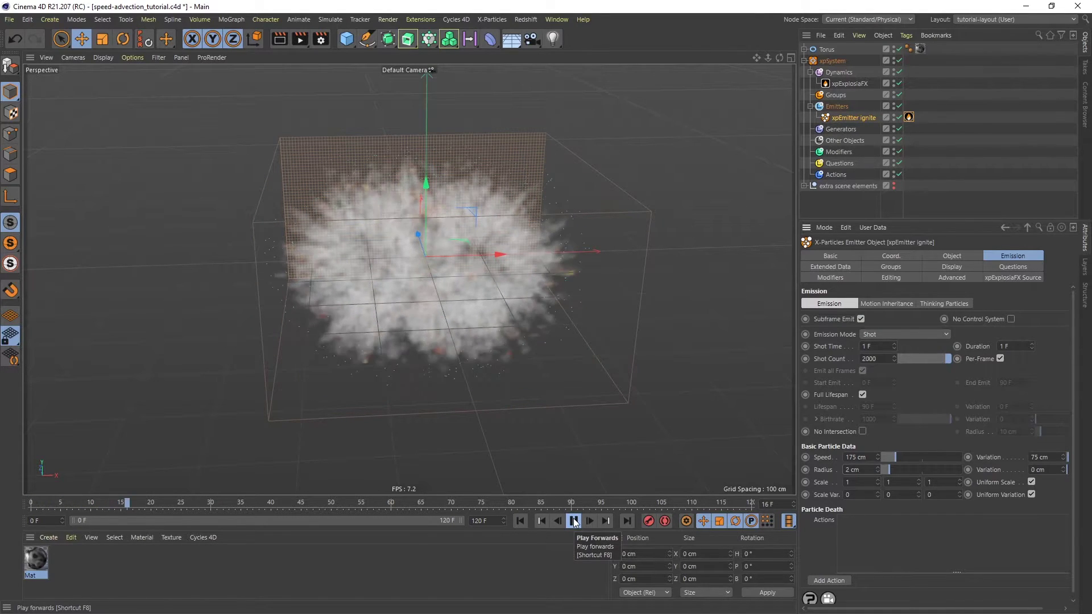
left_click(574, 520)
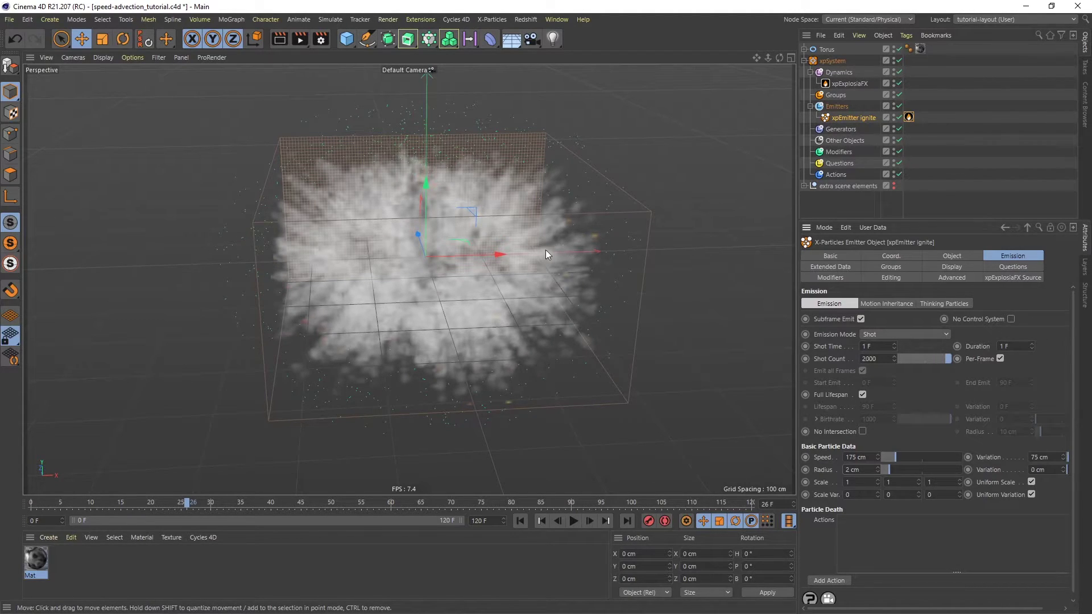
left_click(894, 116)
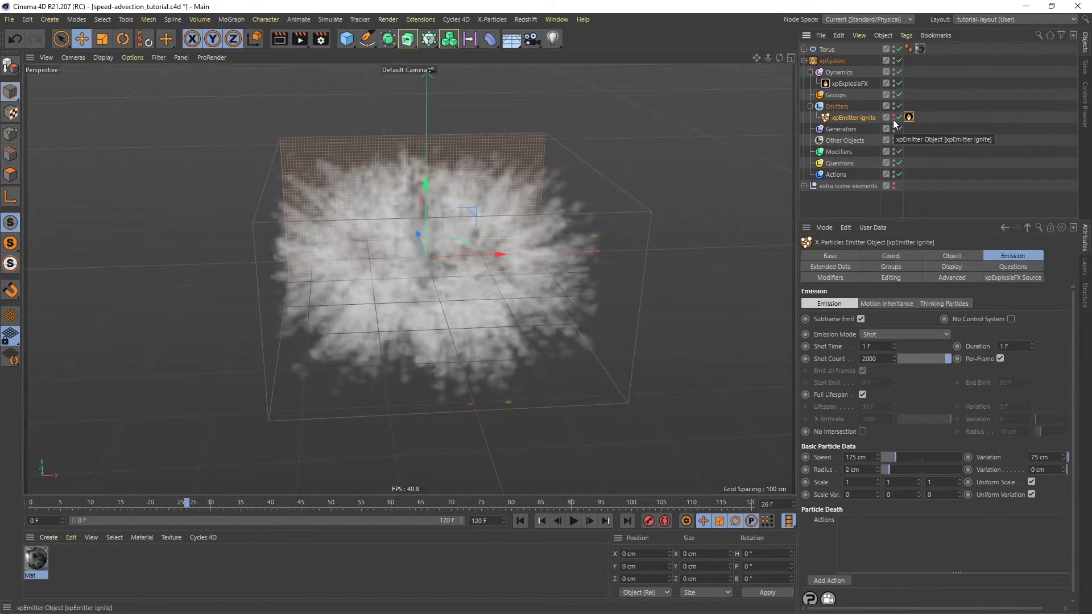
left_click(844, 108)
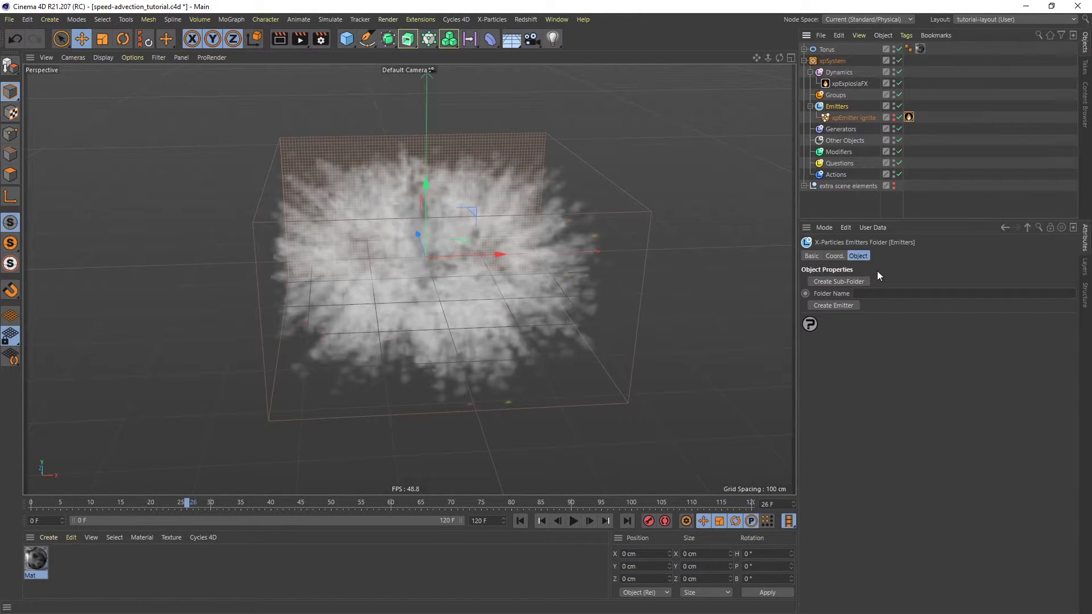
Create a new emitter in the Emitters folder and rename it 'xpEmitter advected'.
left_click(840, 306)
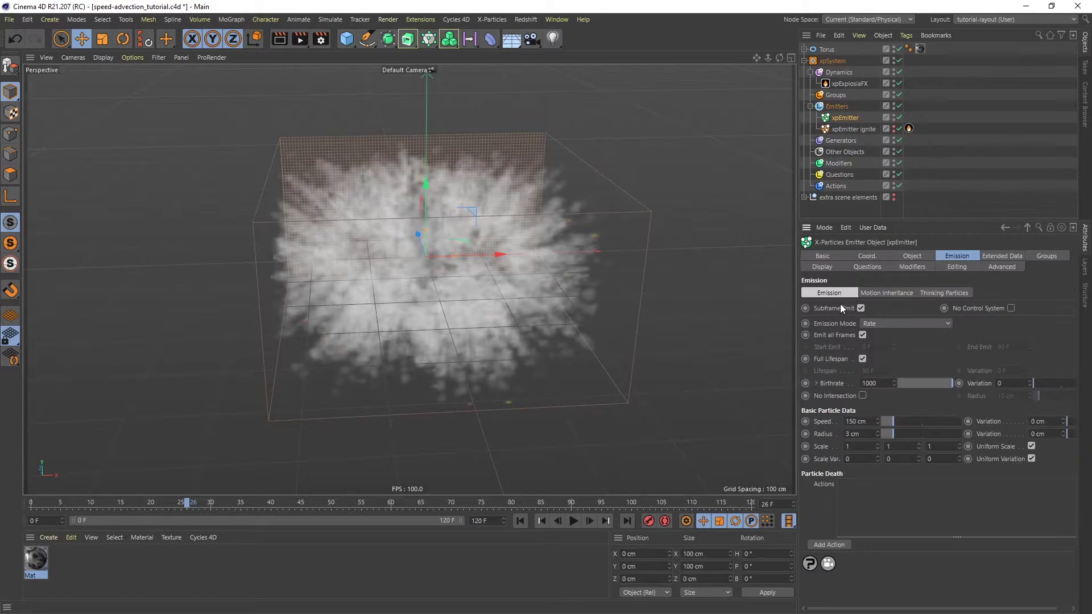
double_click(847, 118)
left_click(866, 117)
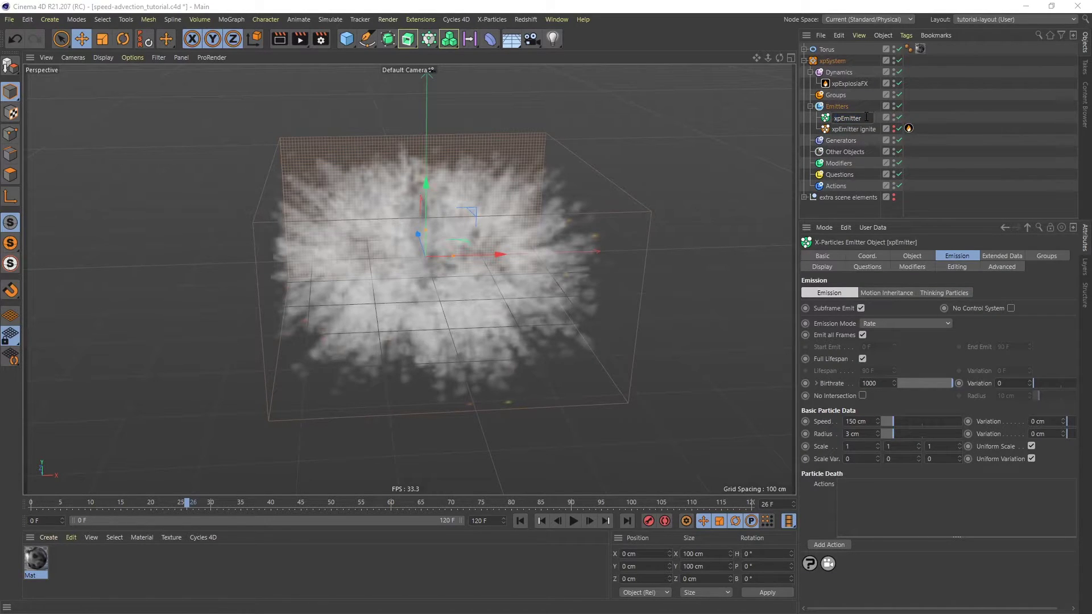
type("advected")
key("Return")
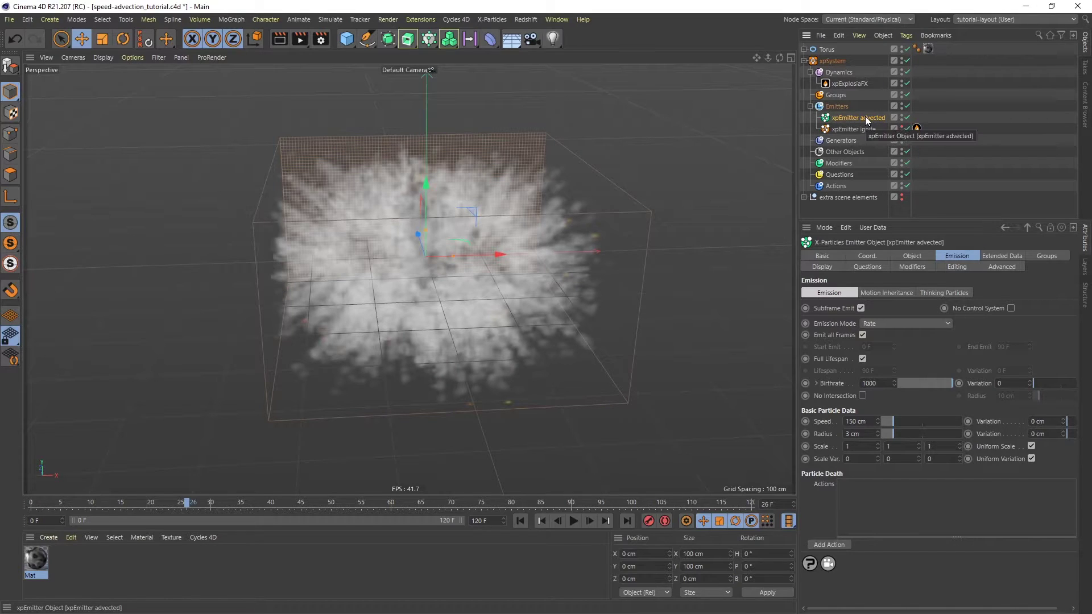
left_click(844, 85)
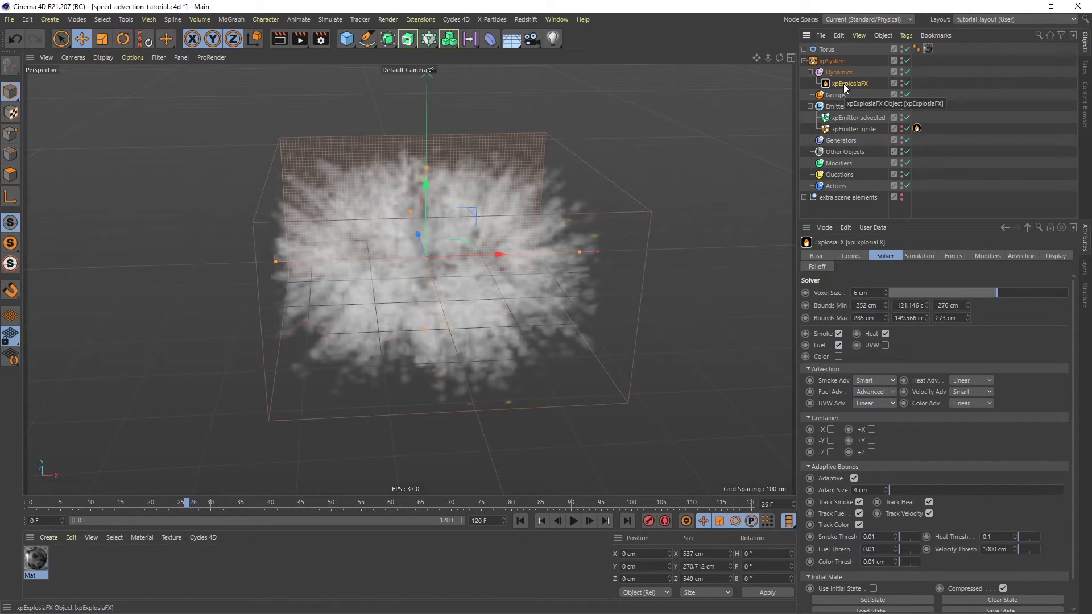
Enable Advect Particles, zeroing Smoke, Burn, Temperature, Color and UVW while Velocity stays 100%.
left_click(1022, 256)
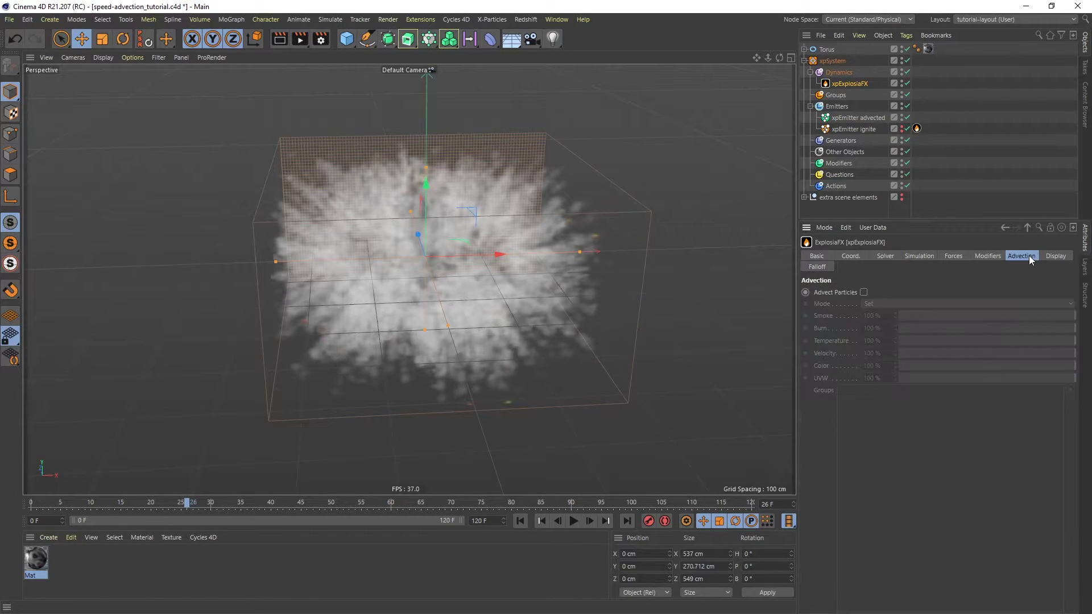
left_click(863, 293)
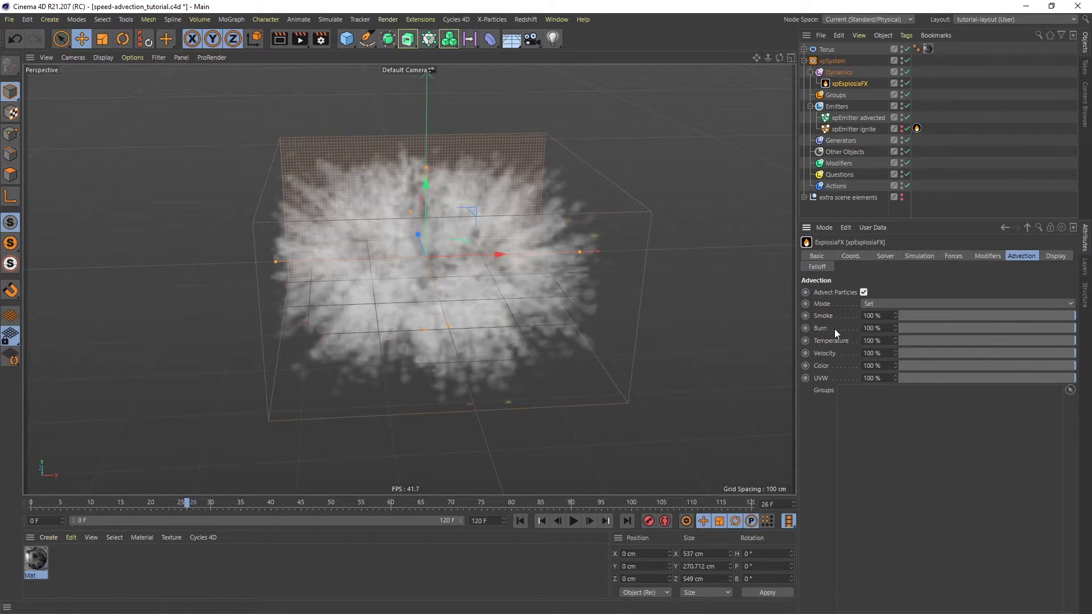
left_click_drag(1058, 316, 931, 316)
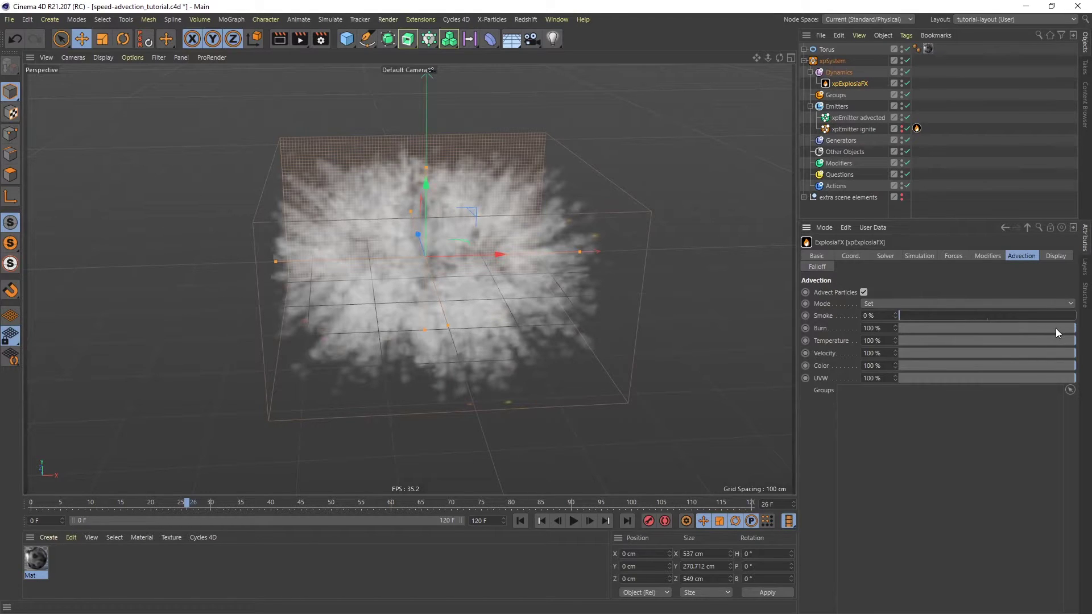
left_click_drag(1056, 329, 879, 334)
left_click_drag(1033, 341, 886, 341)
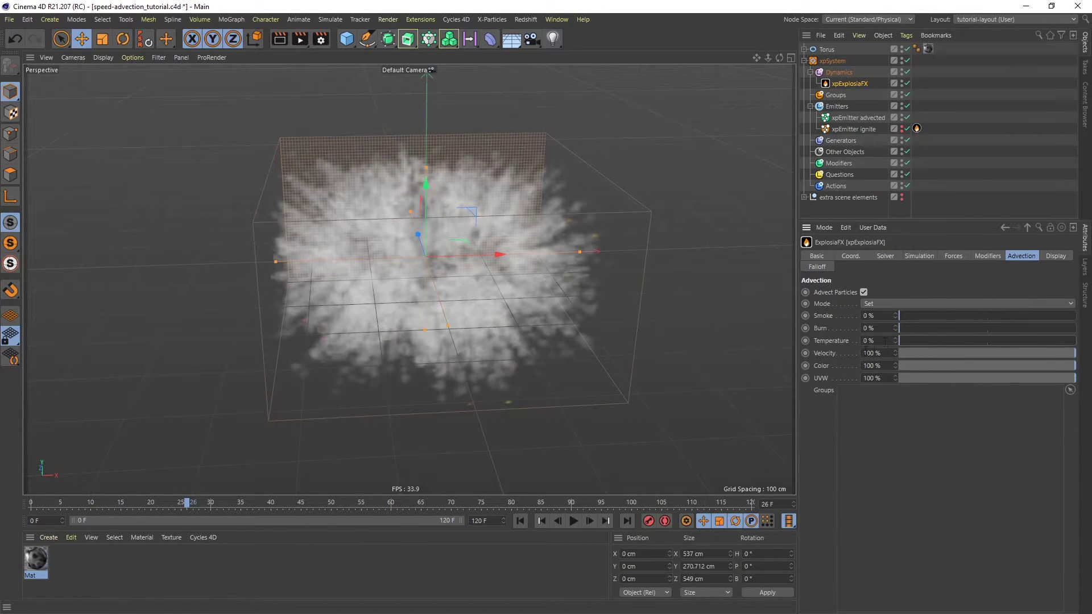
left_click_drag(1049, 367, 904, 367)
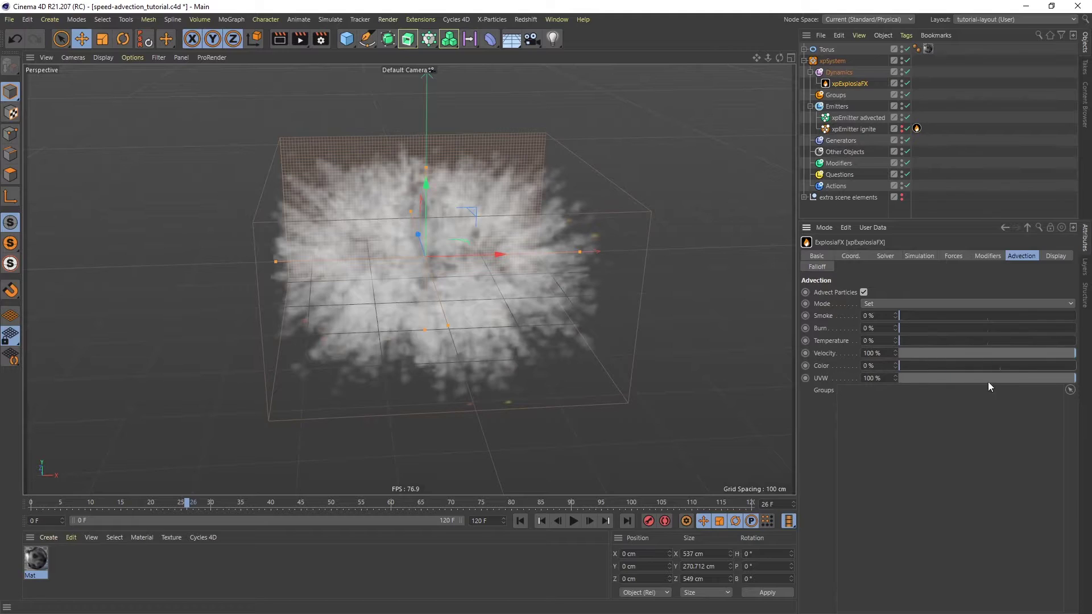
left_click_drag(1038, 383, 855, 382)
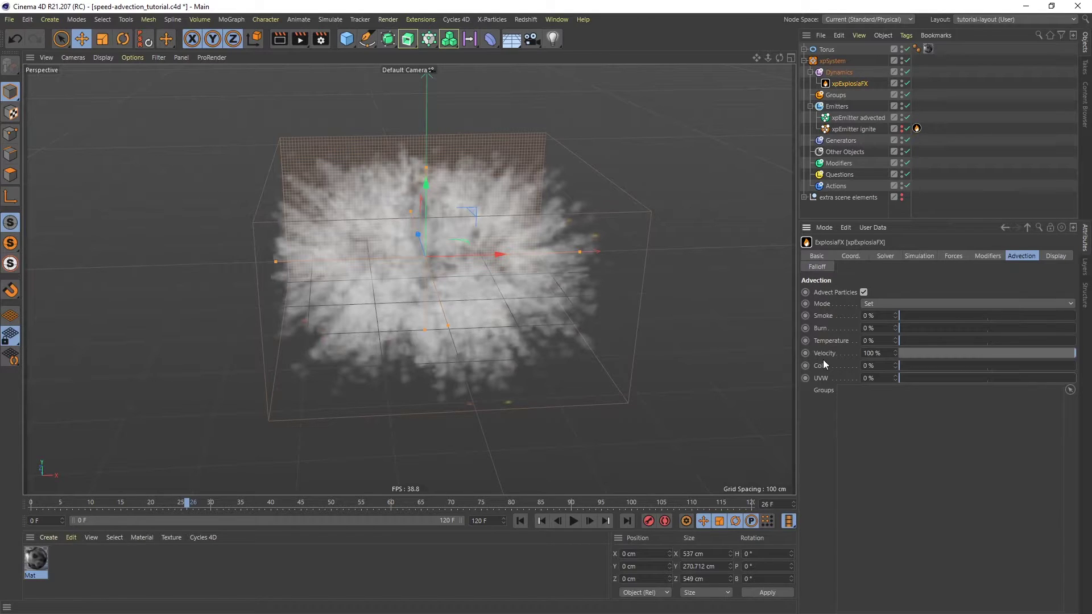
left_click(847, 118)
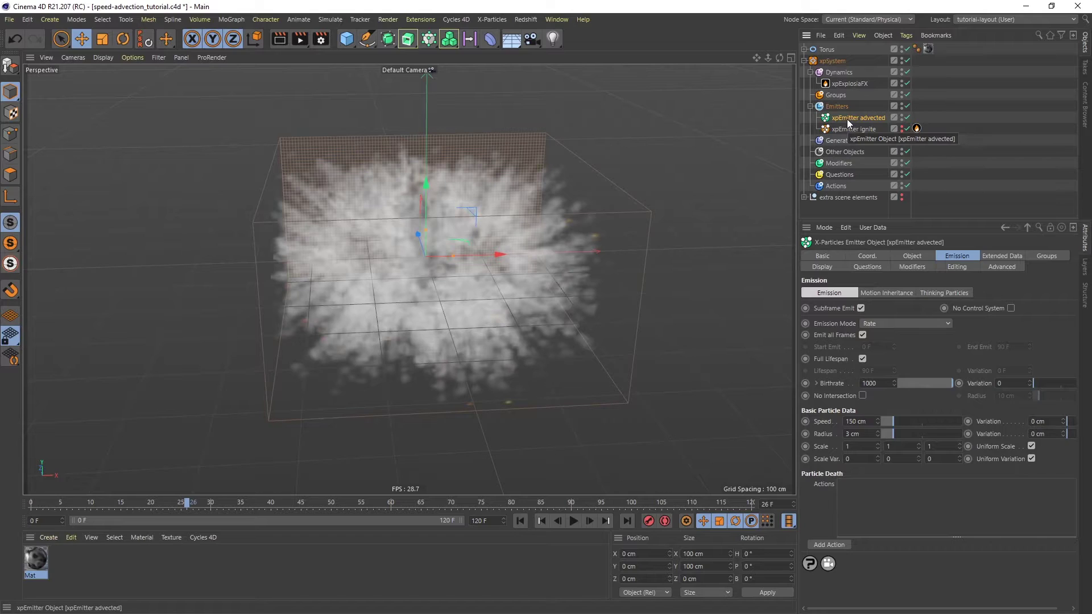
Set the advected emitter's shape to Object, with the Torus as its source object.
left_click(919, 255)
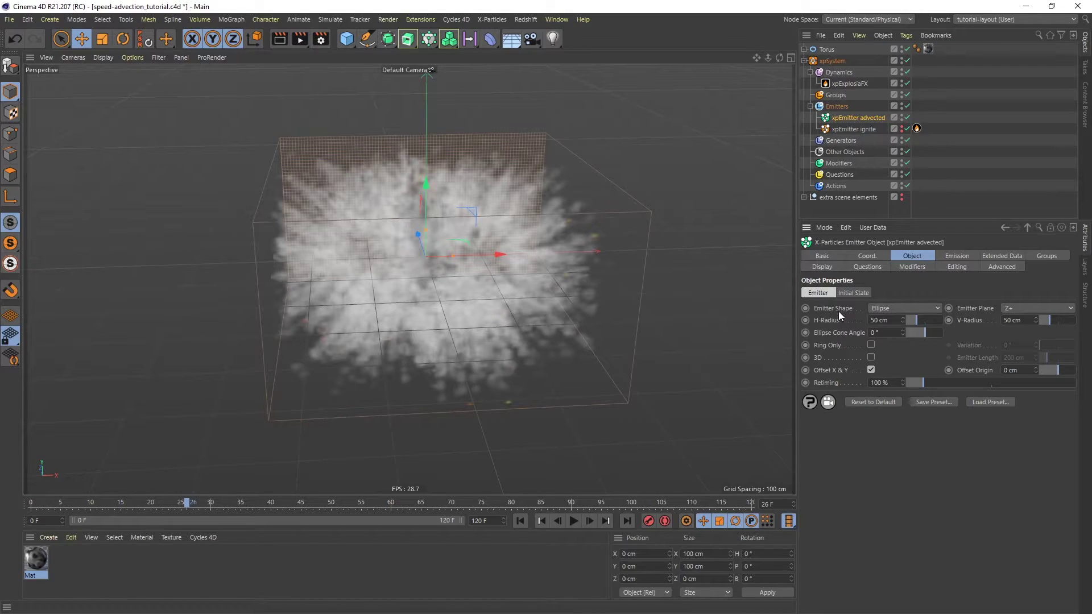
left_click(904, 308)
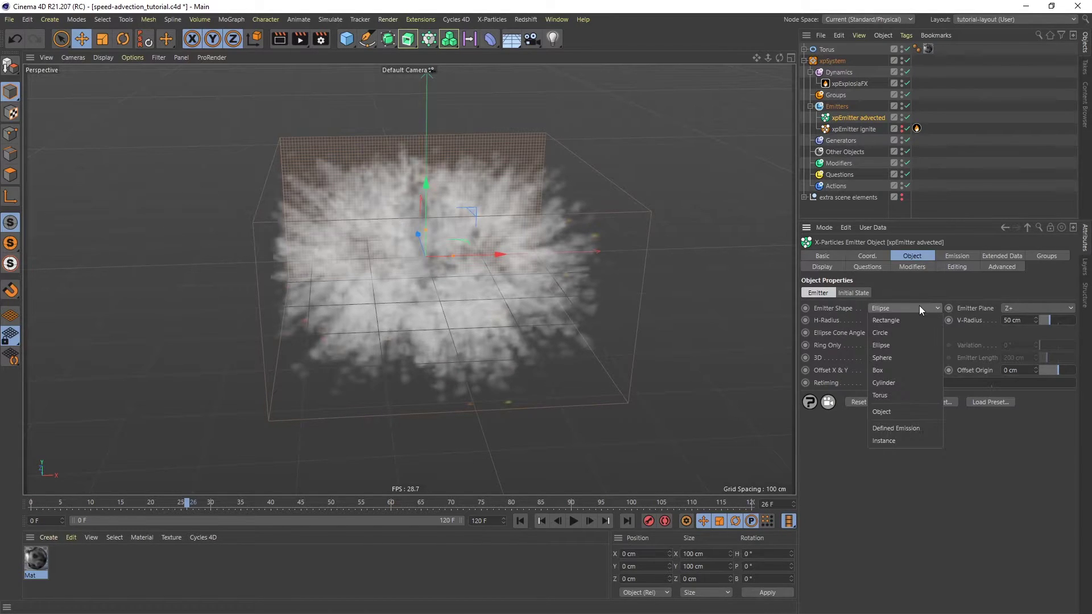
left_click(904, 413)
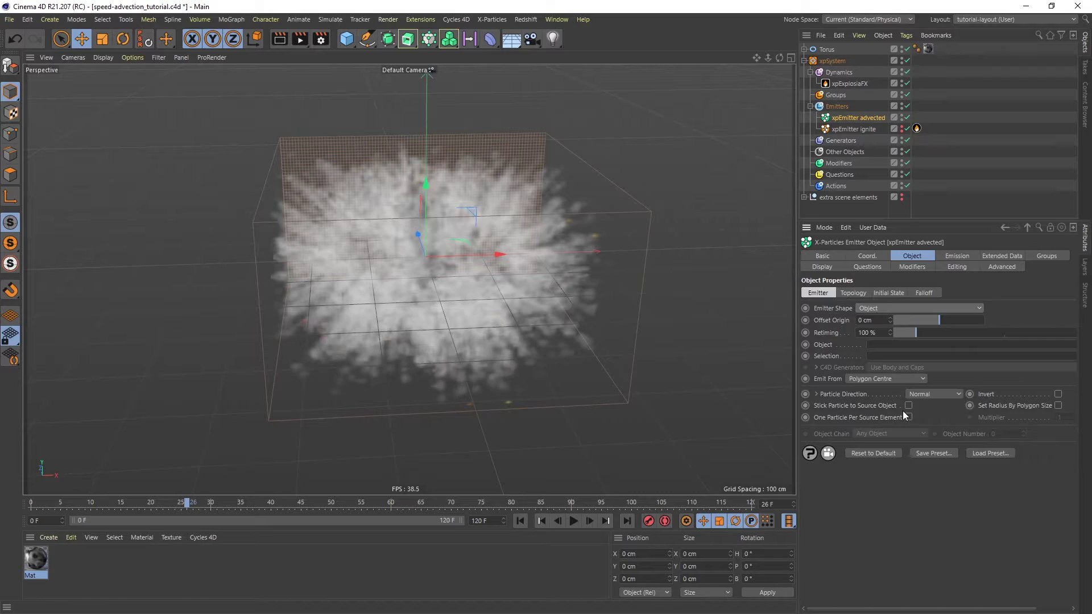
left_click_drag(826, 50, 879, 344)
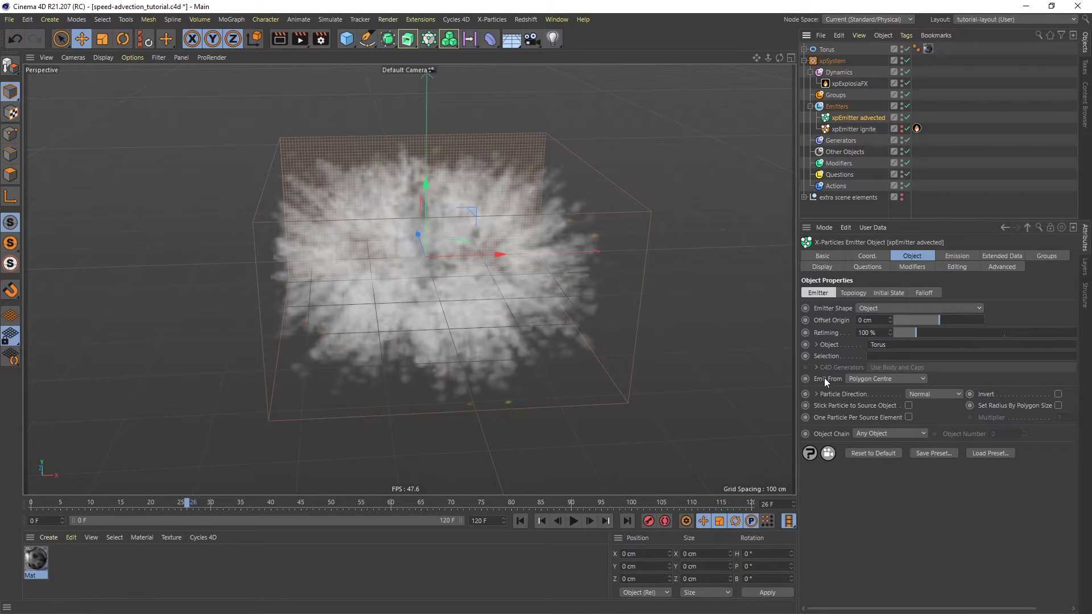
Set Emit From to Texture, using the torus's Mat tag as the Texture Tag.
left_click(891, 378)
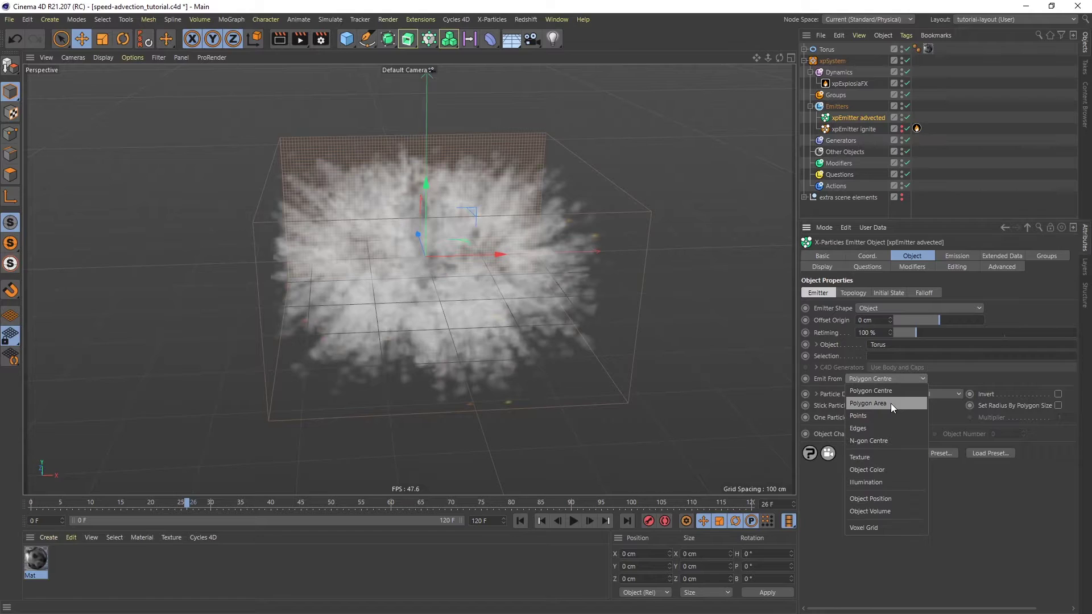
left_click(882, 458)
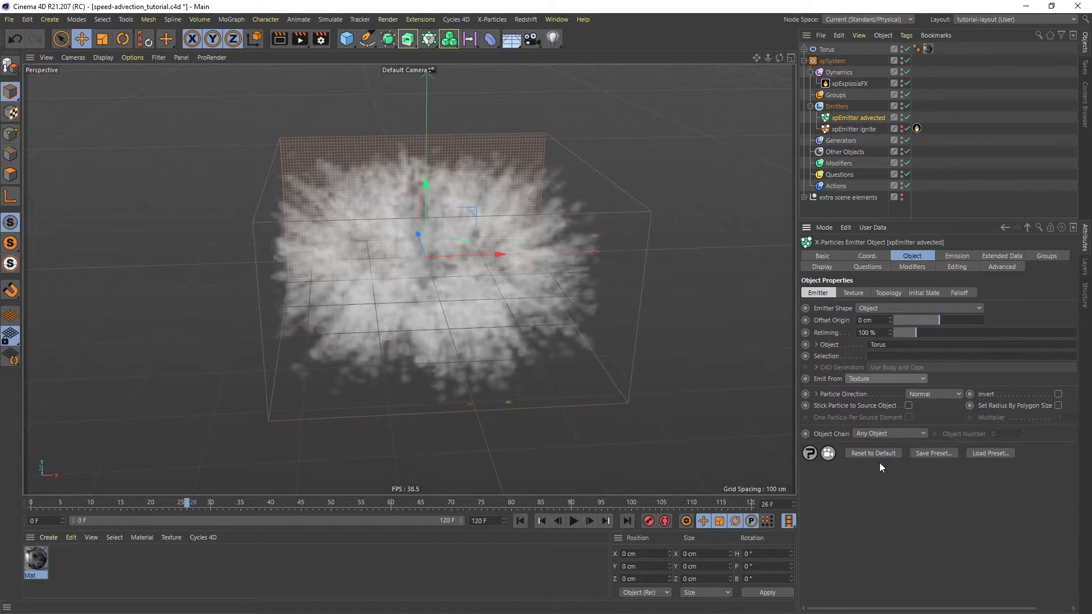
left_click(855, 292)
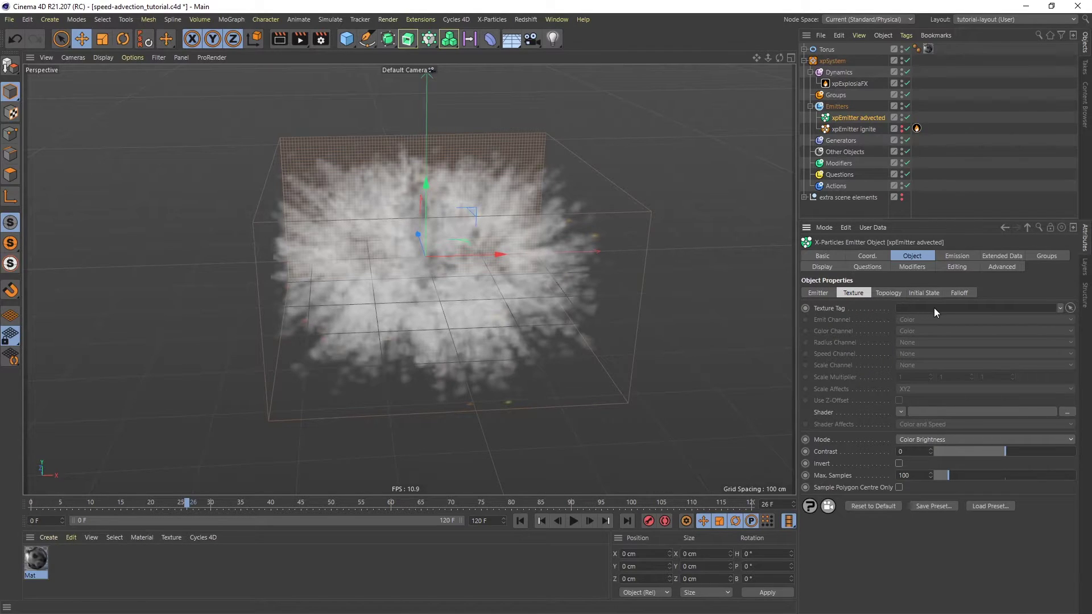
left_click_drag(928, 48, 902, 308)
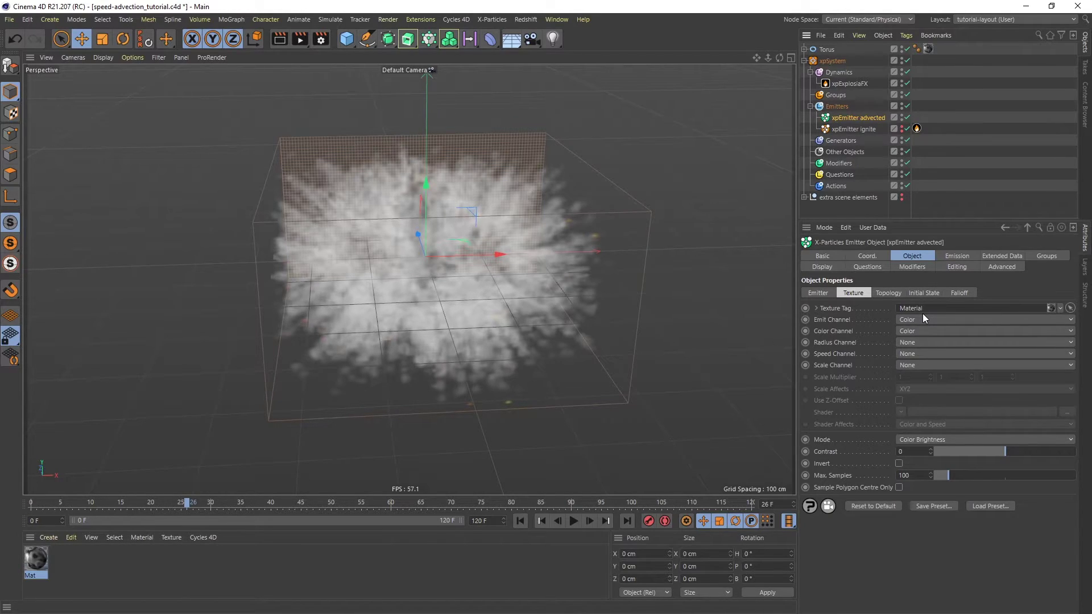
left_click(953, 255)
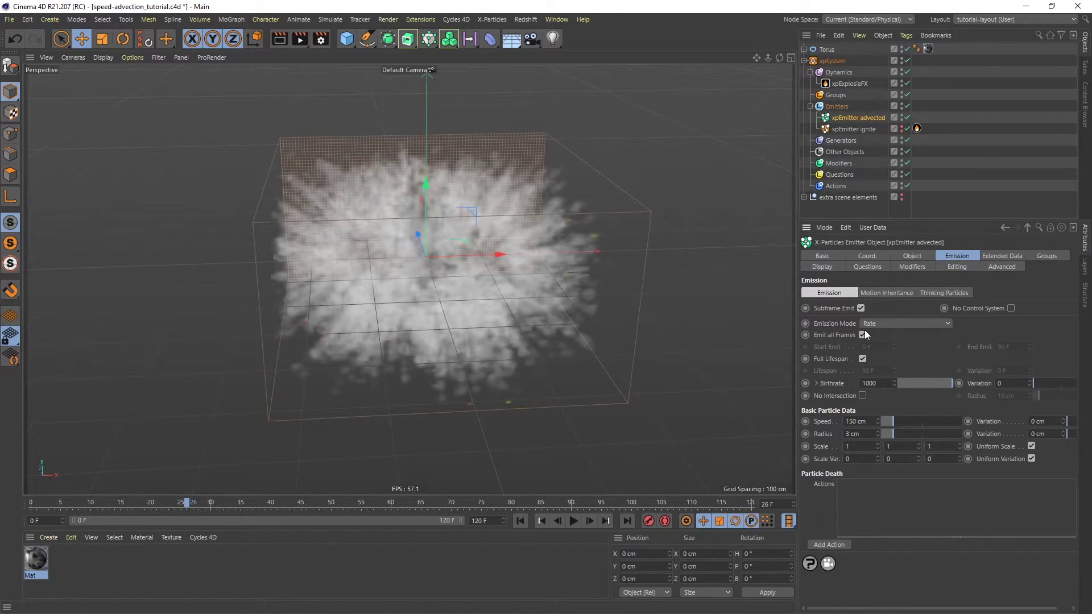
Set Emission Mode to Shot with a shot count of 50000 particles.
left_click(930, 323)
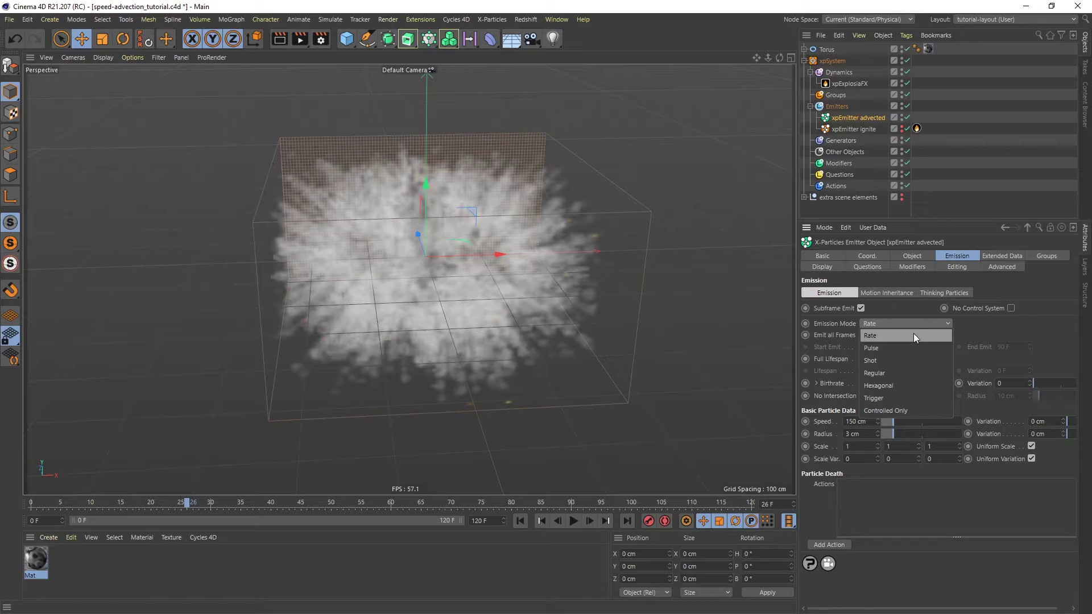
left_click(880, 360)
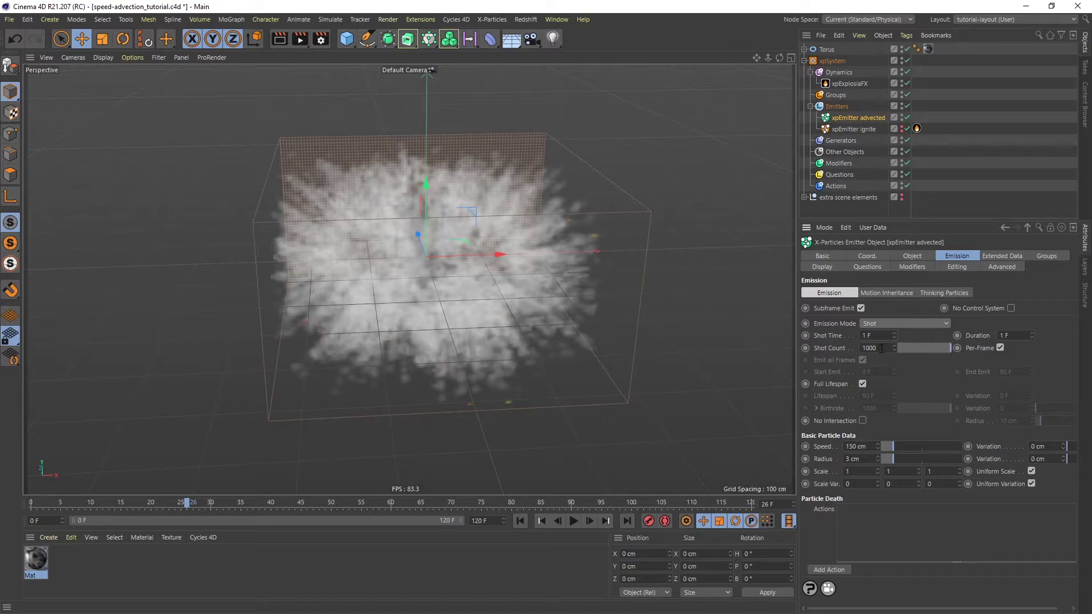
left_click(879, 348)
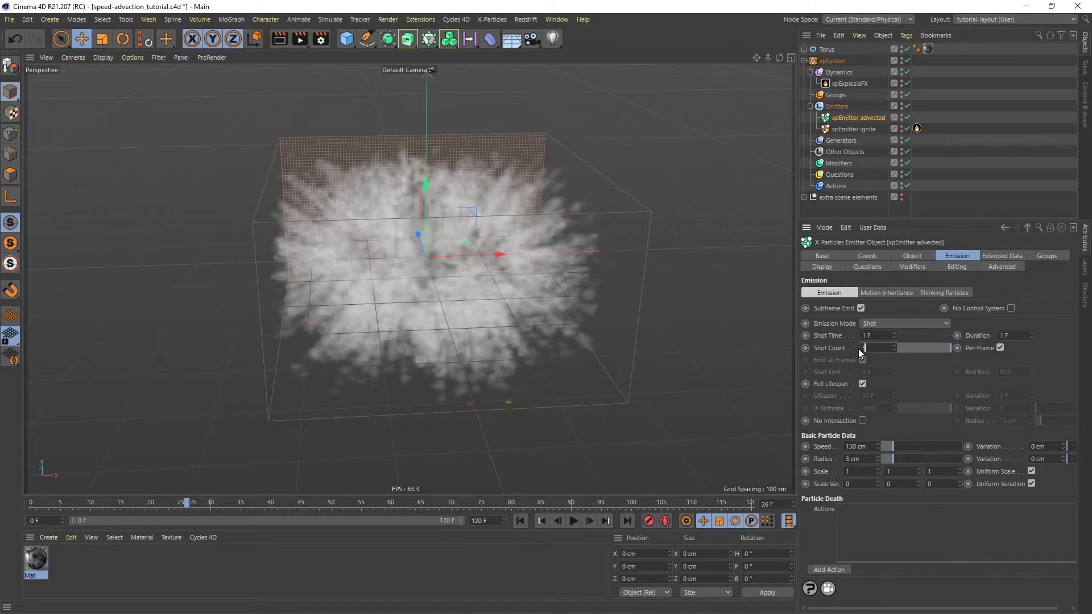
type("0000")
key("Return")
Set particle Speed to 0 cm, Radius to 2 cm and Radius Variation to 1 cm.
left_click_drag(869, 447, 841, 447)
key("Return")
left_click_drag(864, 459, 842, 459)
type("2")
key("Return")
key("Tab")
type("1")
key("Return")
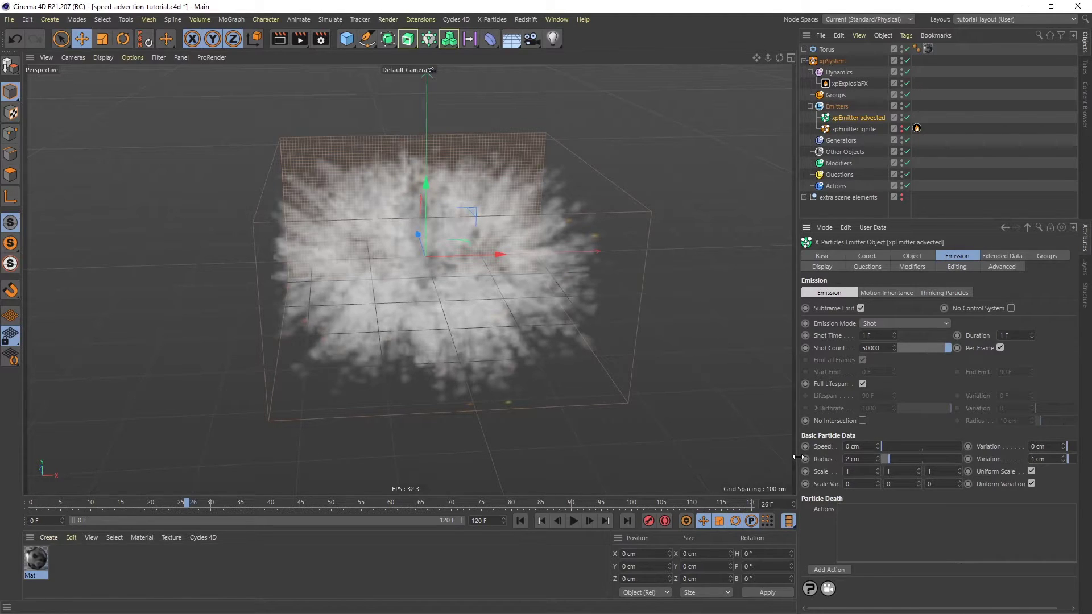
Rewind and play the simulation to preview the advected particles.
left_click(520, 521)
left_click(573, 521)
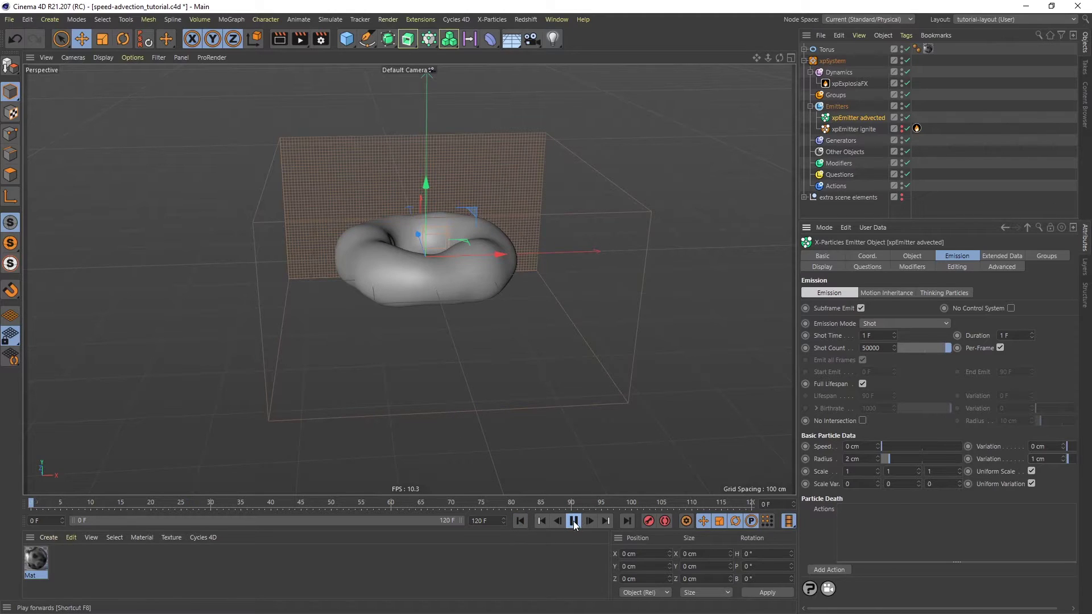
left_click(573, 520)
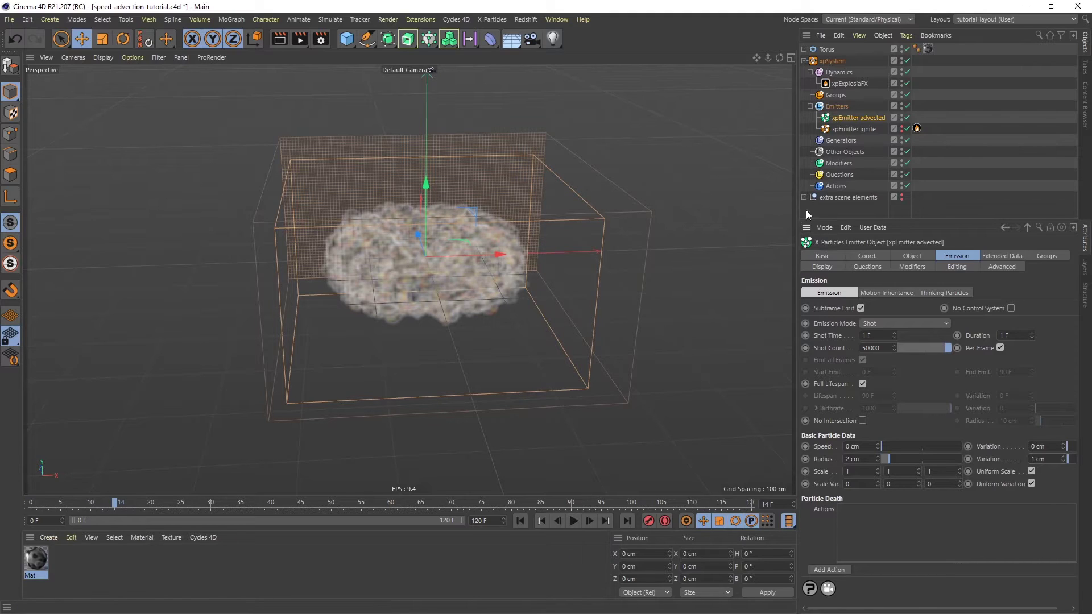
Hide xpExplosiaFX and the Torus in the viewport, then replay the swirling particle cloud.
left_click(901, 84)
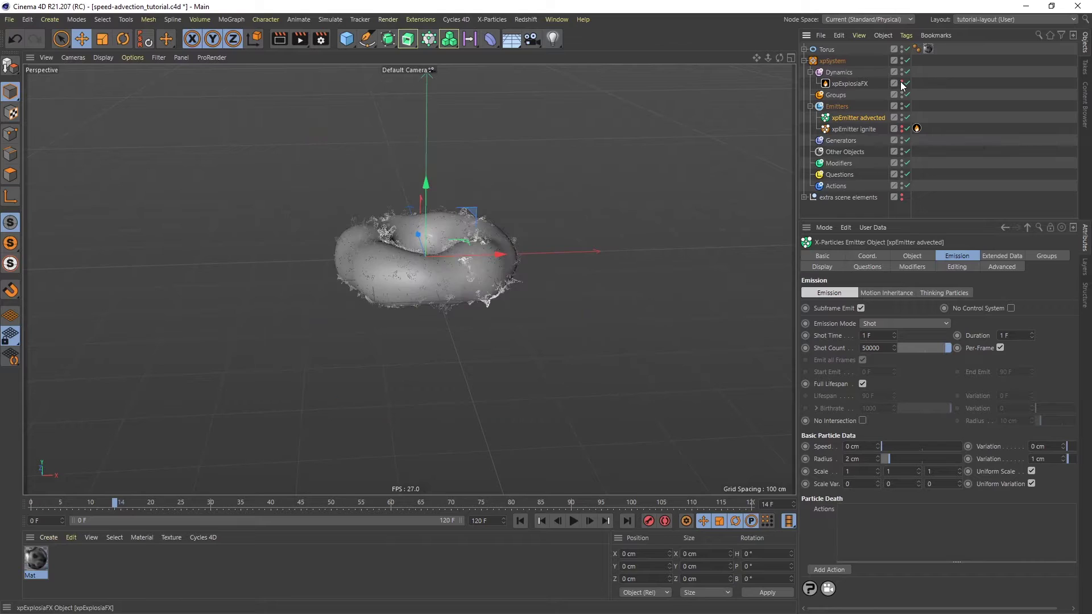
left_click(902, 47)
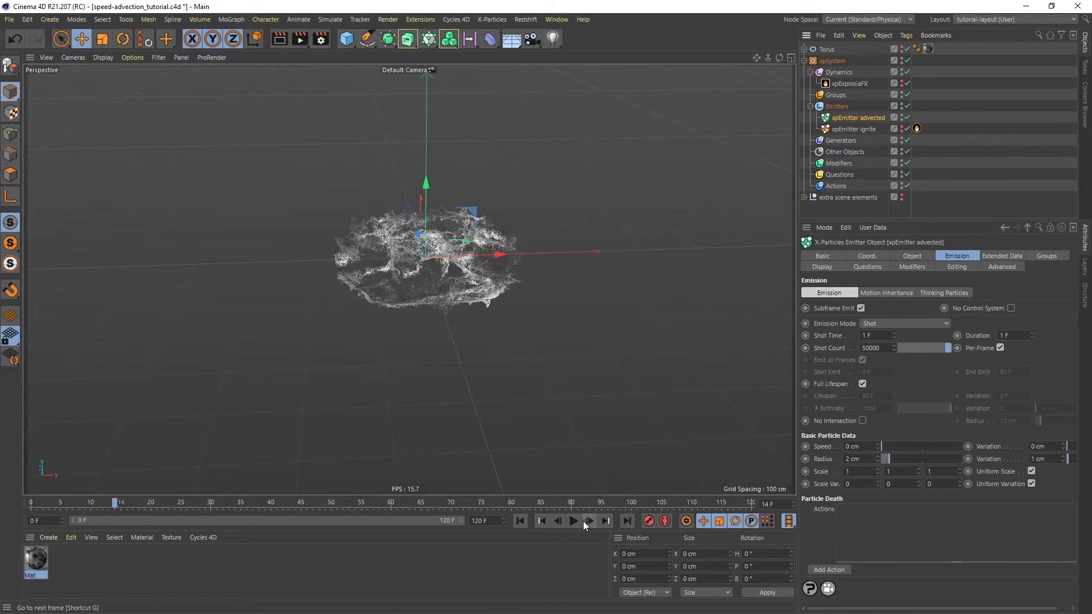
scroll(449, 186, "up", 3)
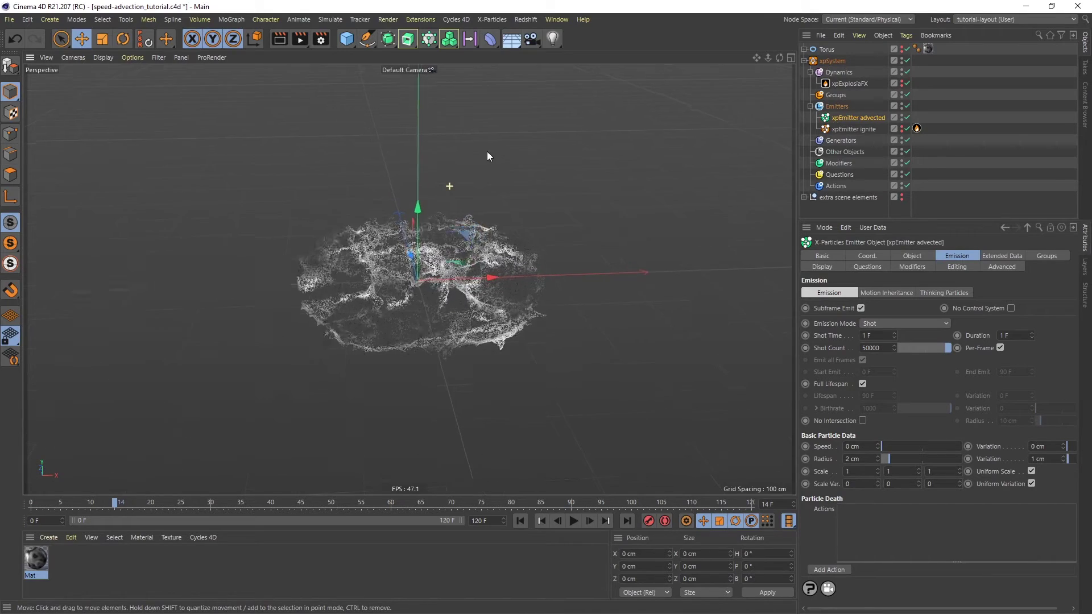
scroll(428, 346, "up", 3)
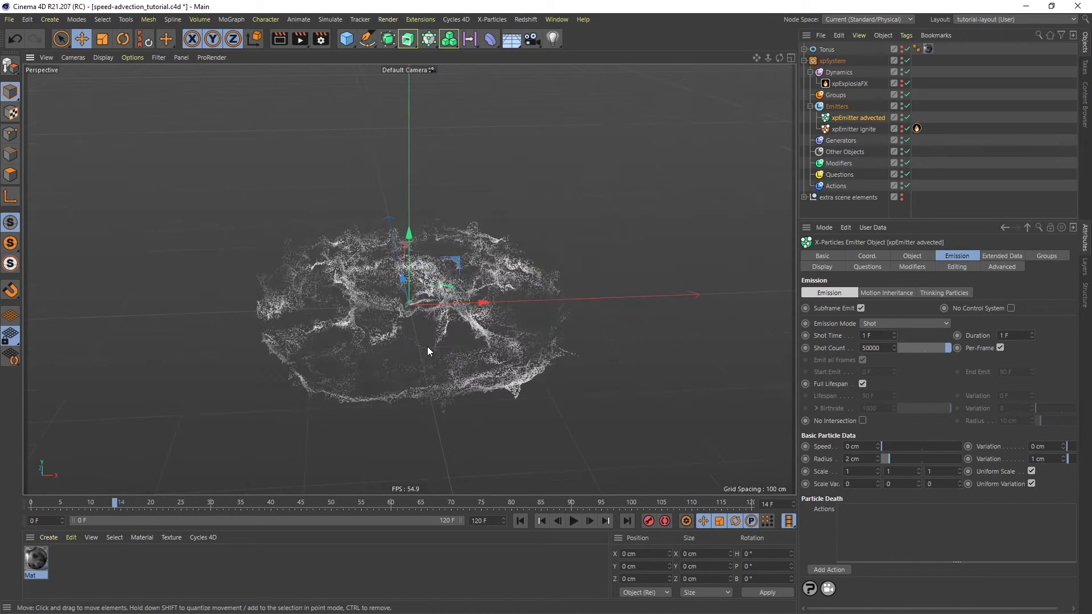
left_click(518, 521)
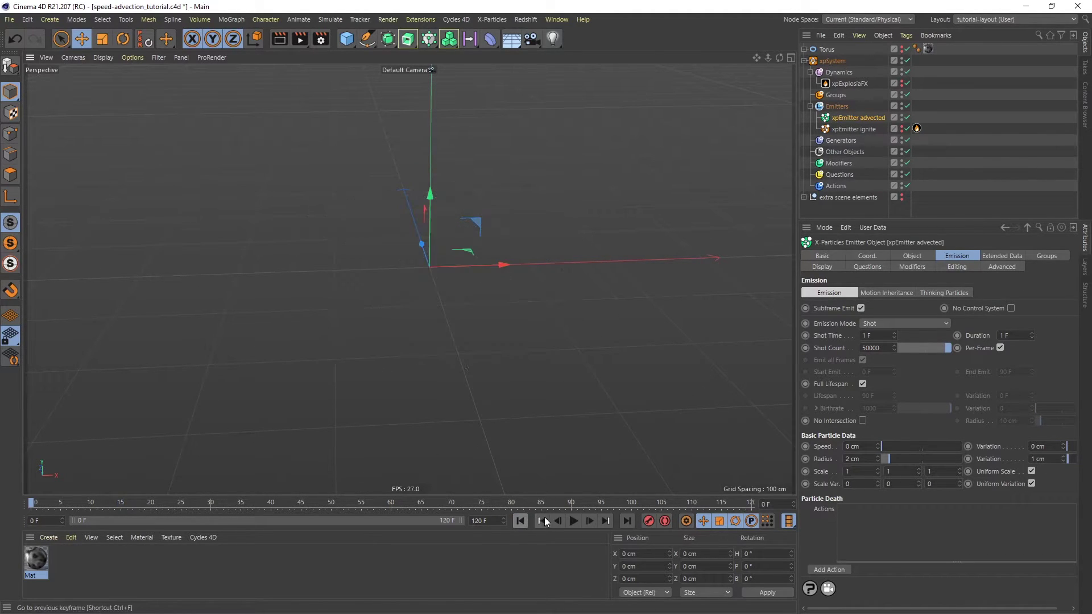
left_click(573, 521)
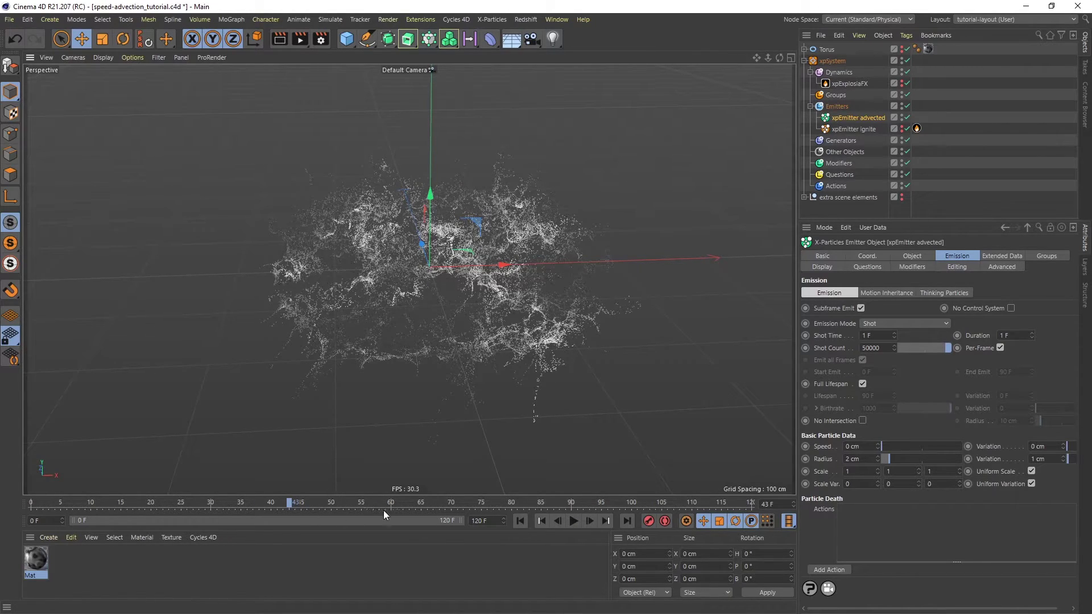
left_click(575, 521)
left_click(574, 520)
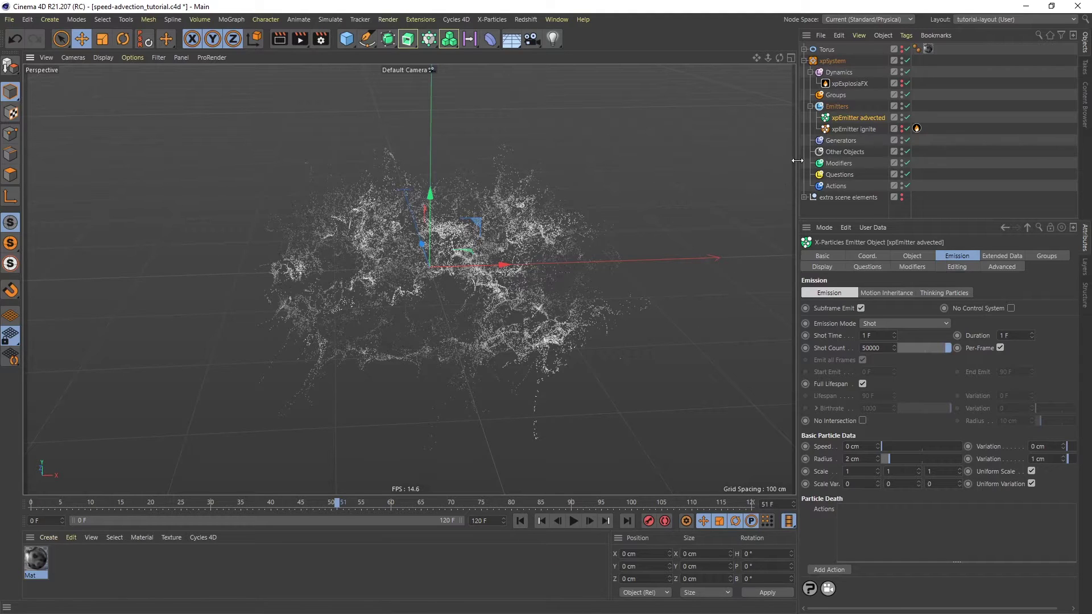
Leave xpEmitter ignite's Particle Modifiers list empty by adding then deleting xpExplosiaFX.
left_click(854, 82)
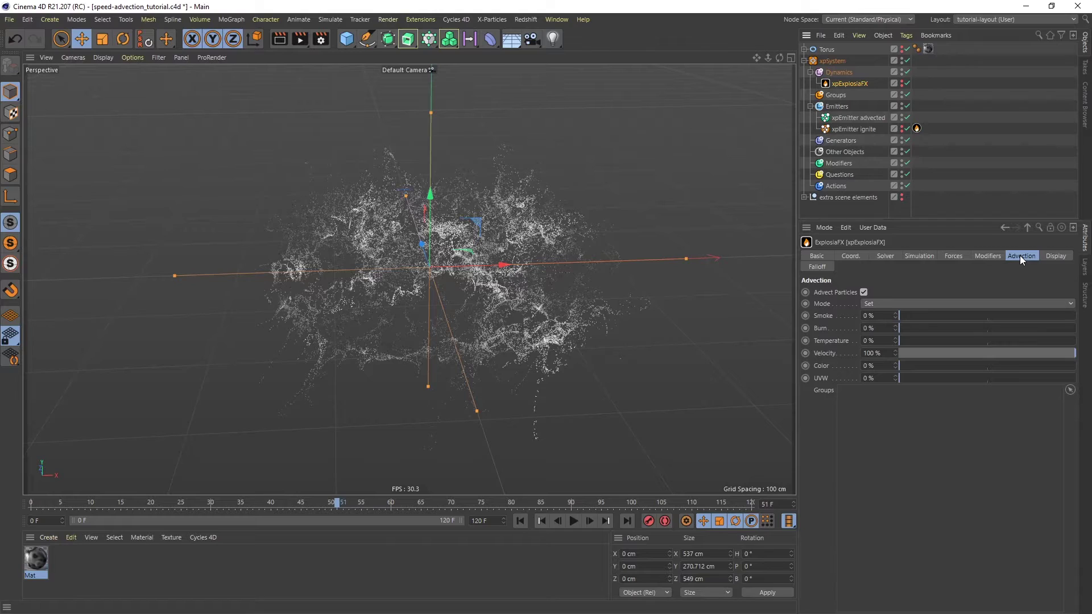
left_click(855, 129)
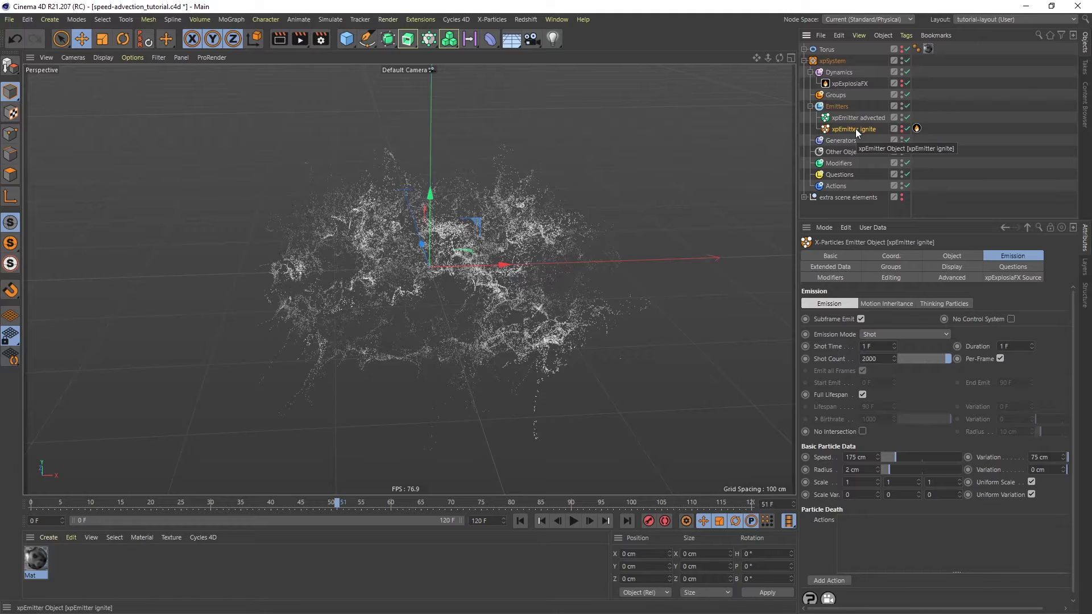
left_click(839, 276)
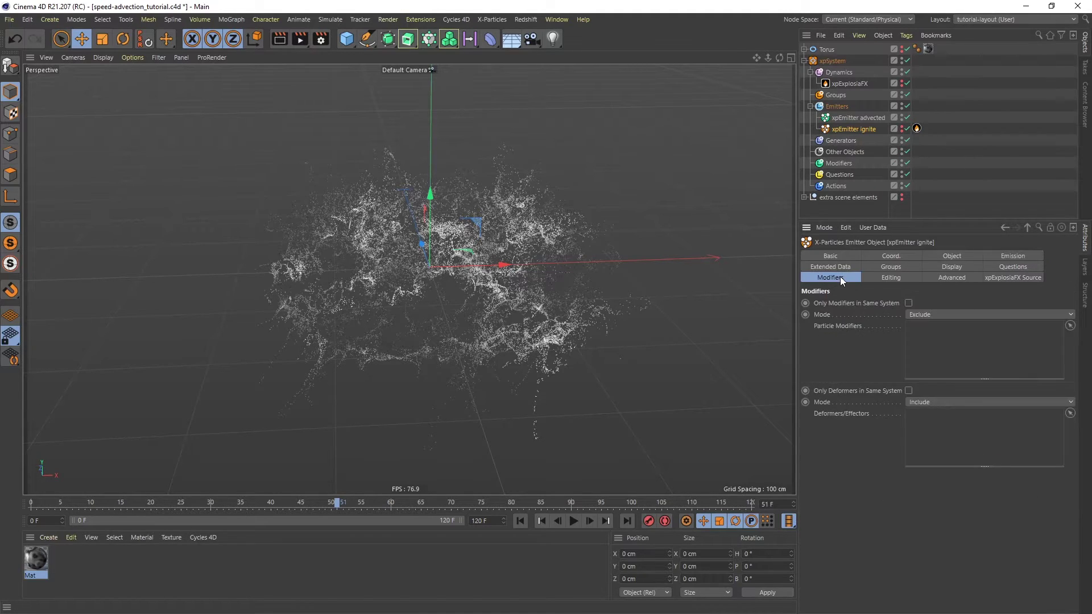
left_click_drag(843, 83, 957, 357)
left_click(929, 328)
key("Delete")
Replay the simulation from frame 0 and bring up xpExplosiaFX's Advection settings.
left_click(520, 521)
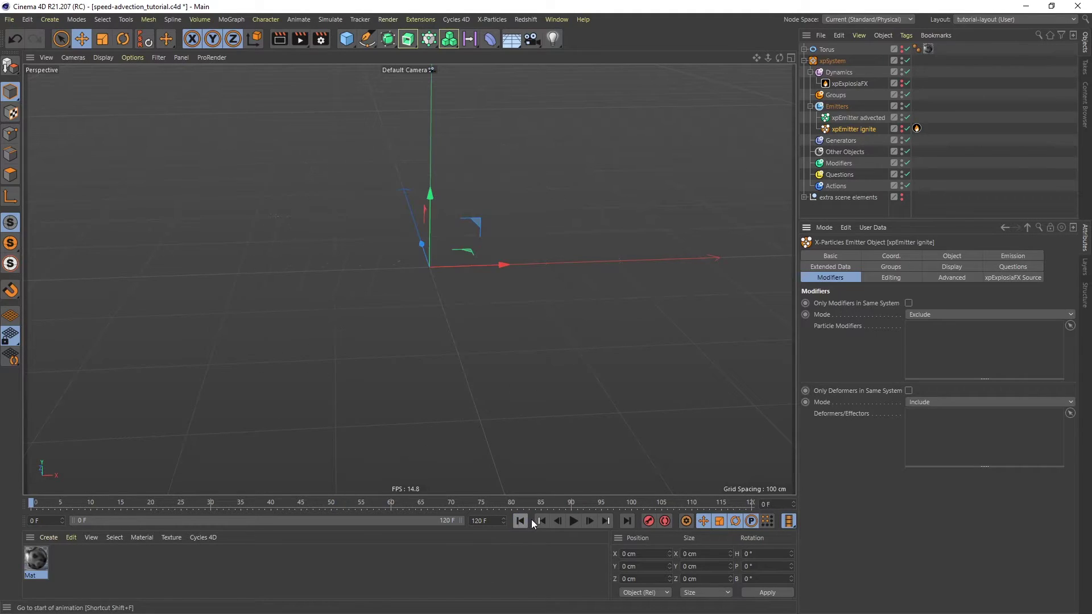
left_click(572, 519)
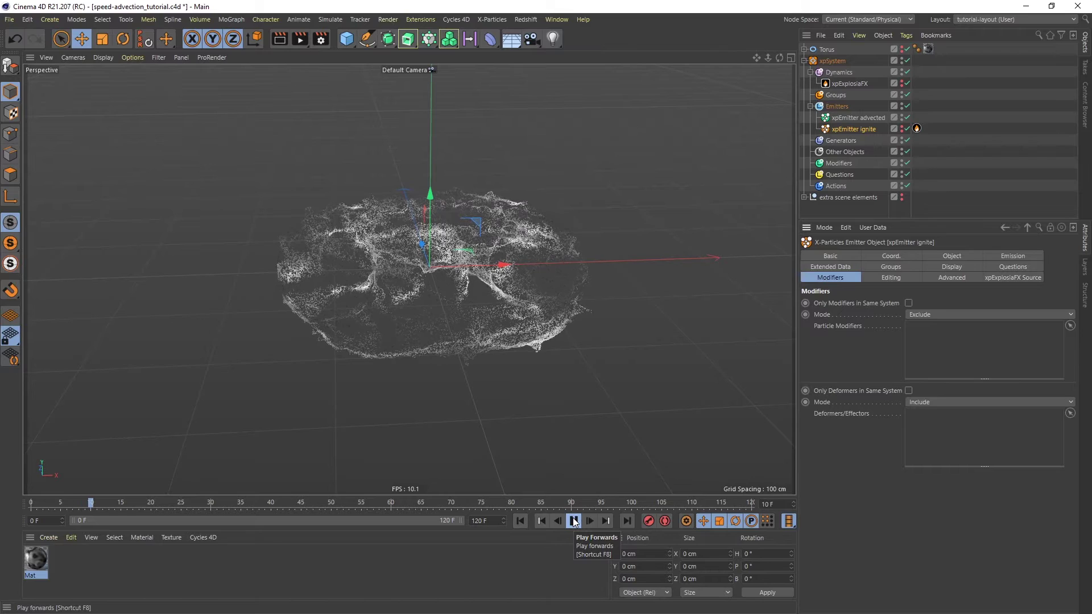
left_click(572, 520)
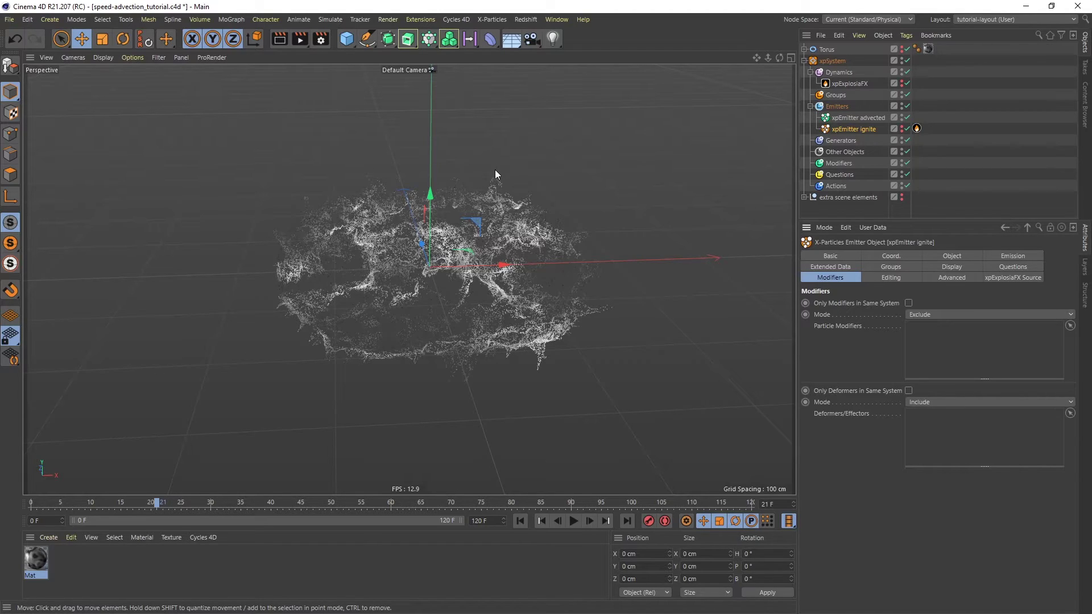
left_click(851, 86)
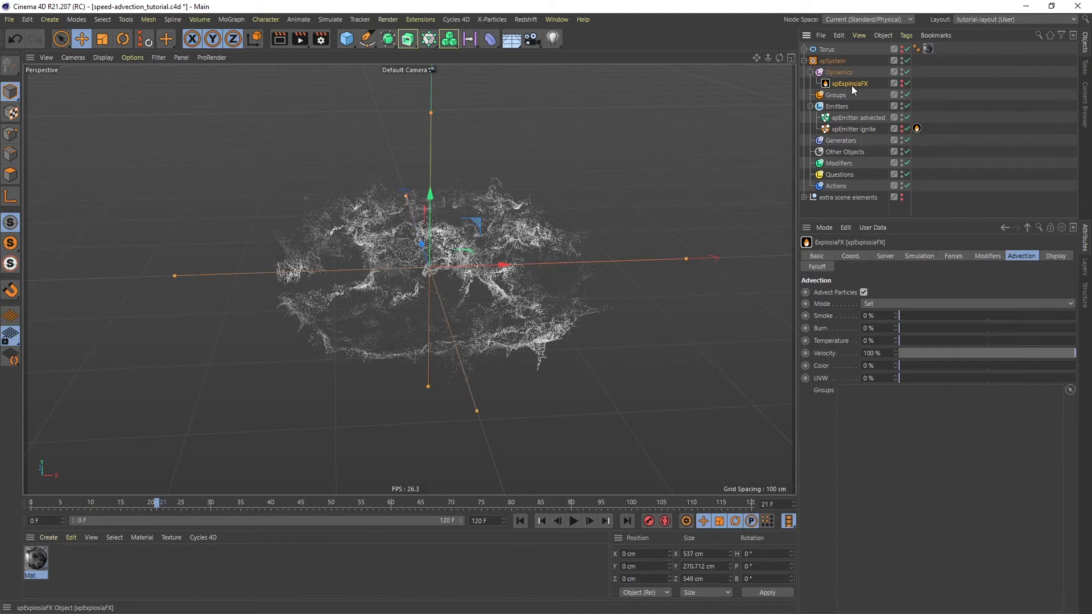
Set ExplosiaFX's Sim Speed as an XPresso driver on the Simulation tab.
left_click(921, 255)
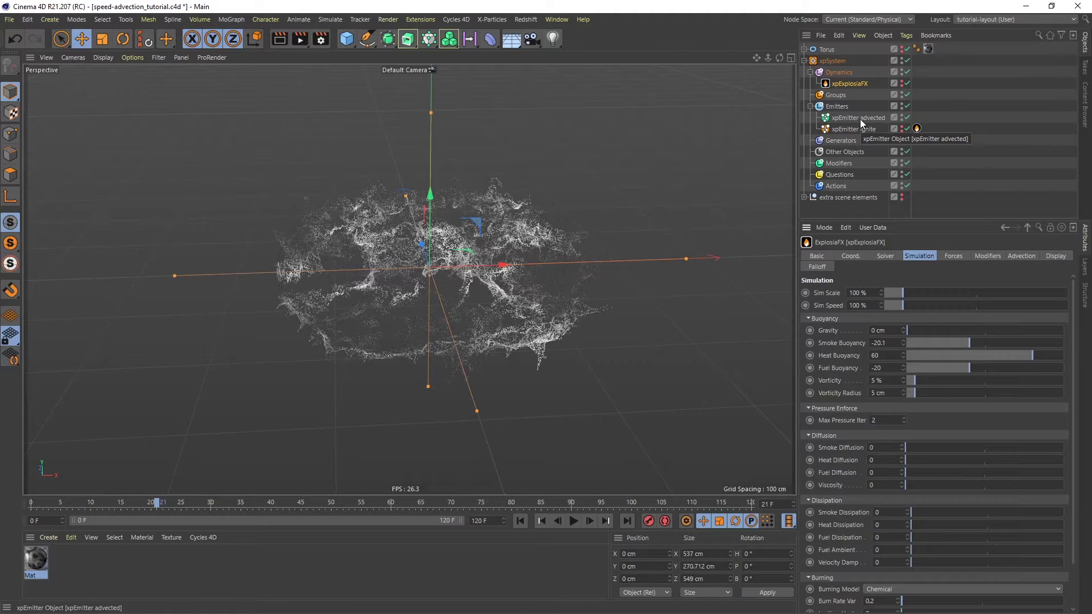
right_click(827, 305)
mouse_move(875, 325)
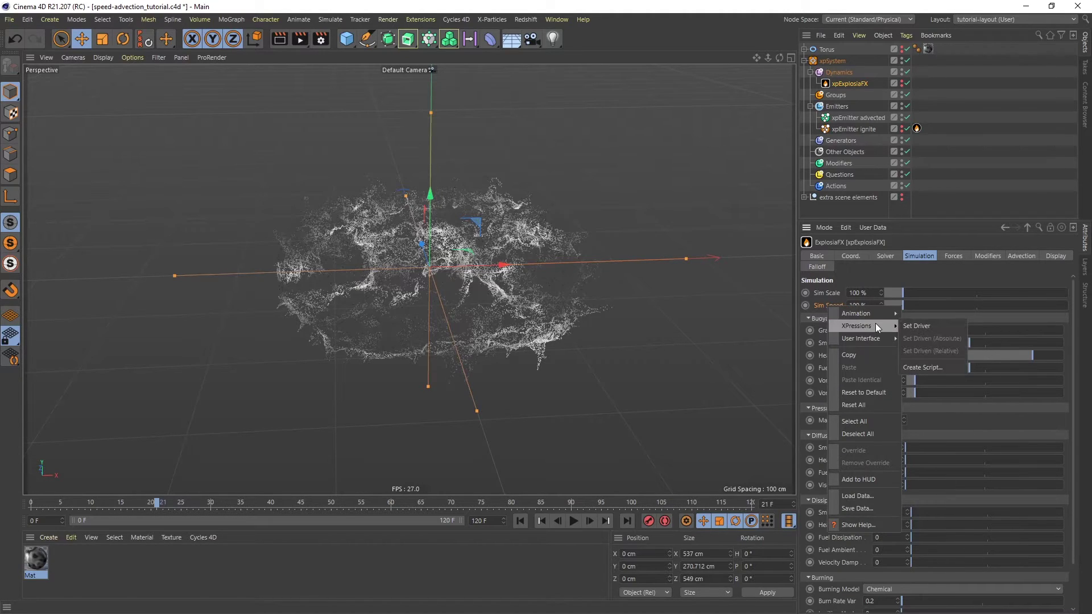
left_click(919, 325)
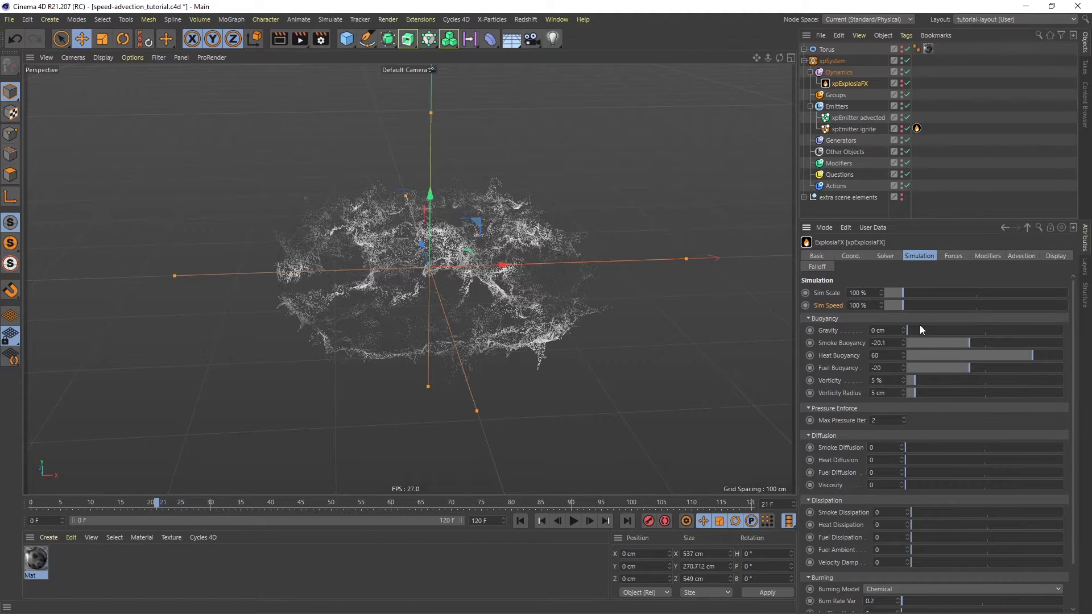
Make xpEmitter advected's Retiming driven (absolute) by Sim Speed, then reselect xpExplosiaFX.
left_click(849, 119)
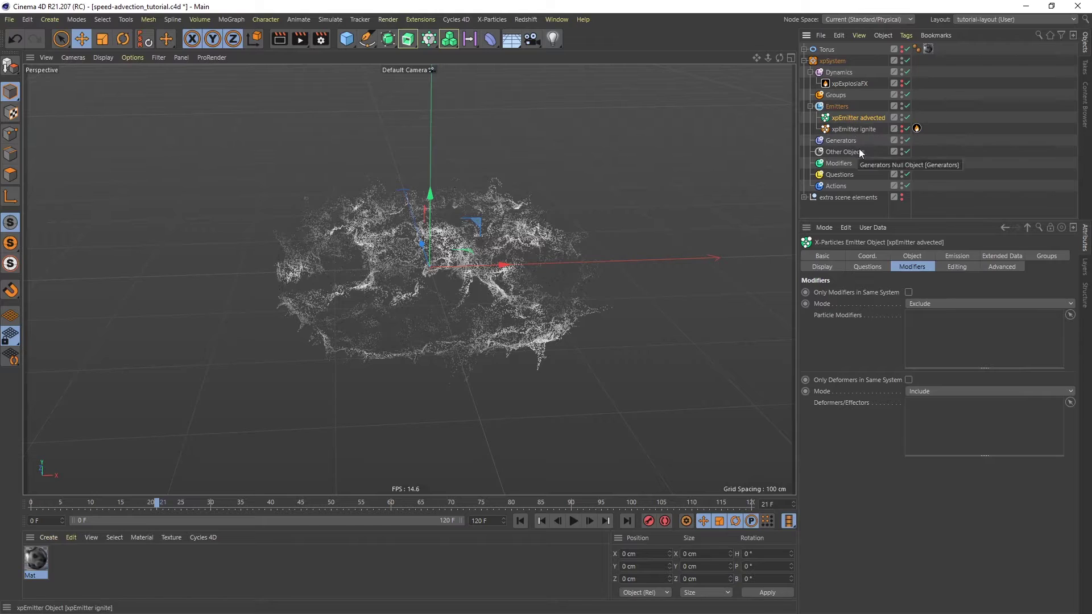
left_click(919, 255)
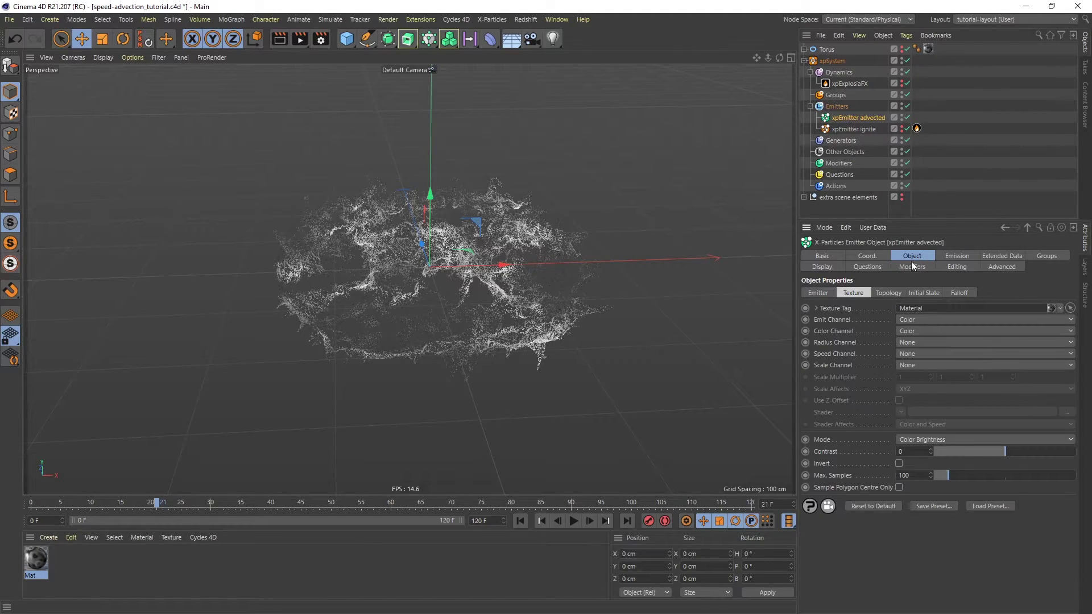
left_click(818, 293)
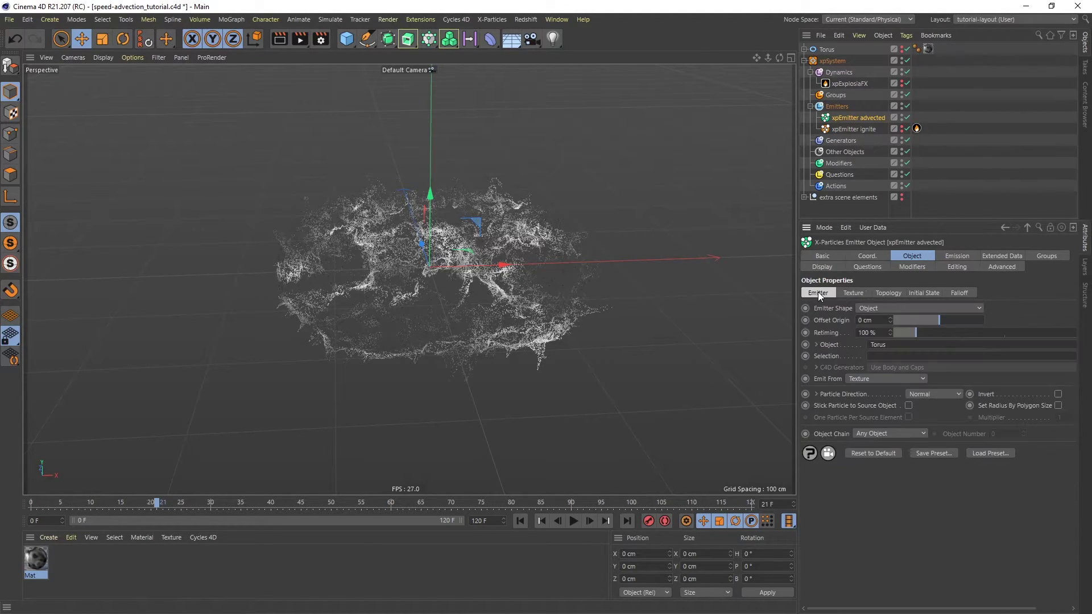
right_click(823, 332)
mouse_move(860, 354)
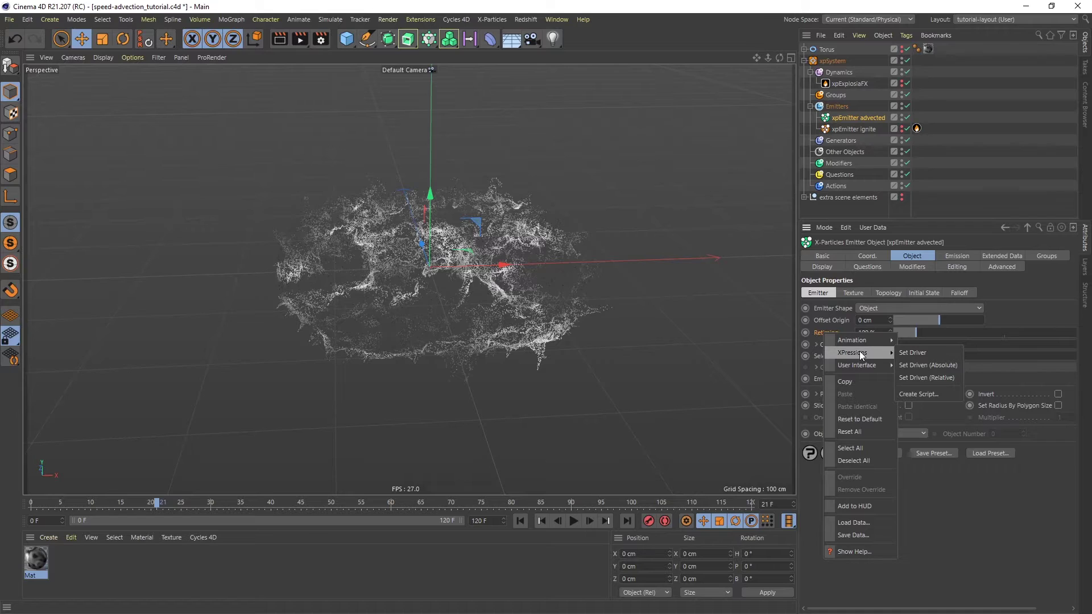
left_click(939, 365)
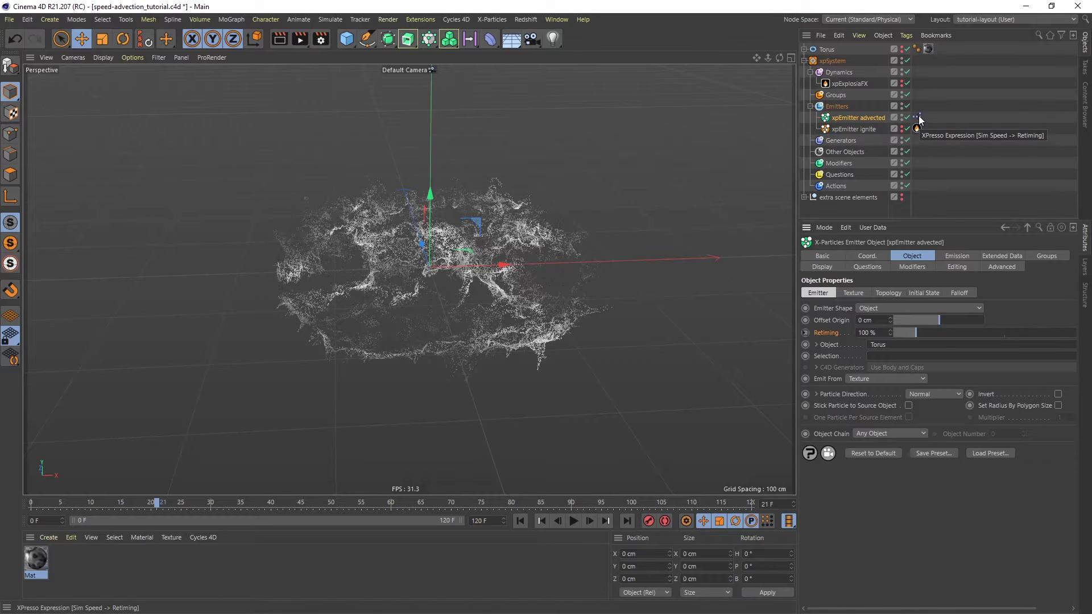
left_click(854, 83)
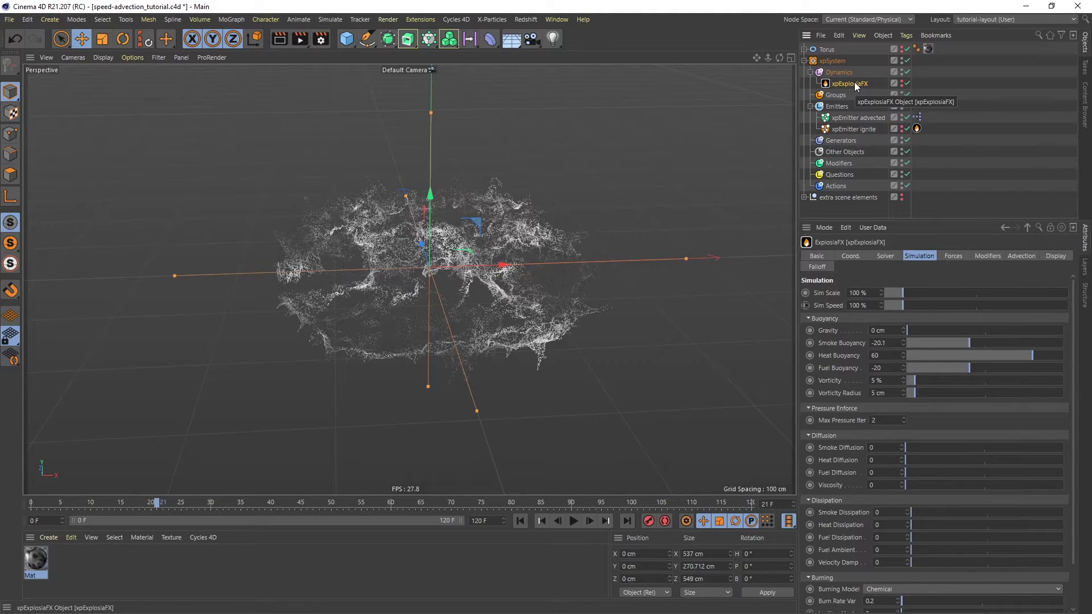
Go to frame 20 and keyframe Sim Speed at 100%.
left_click(767, 504)
type("20")
key("Return")
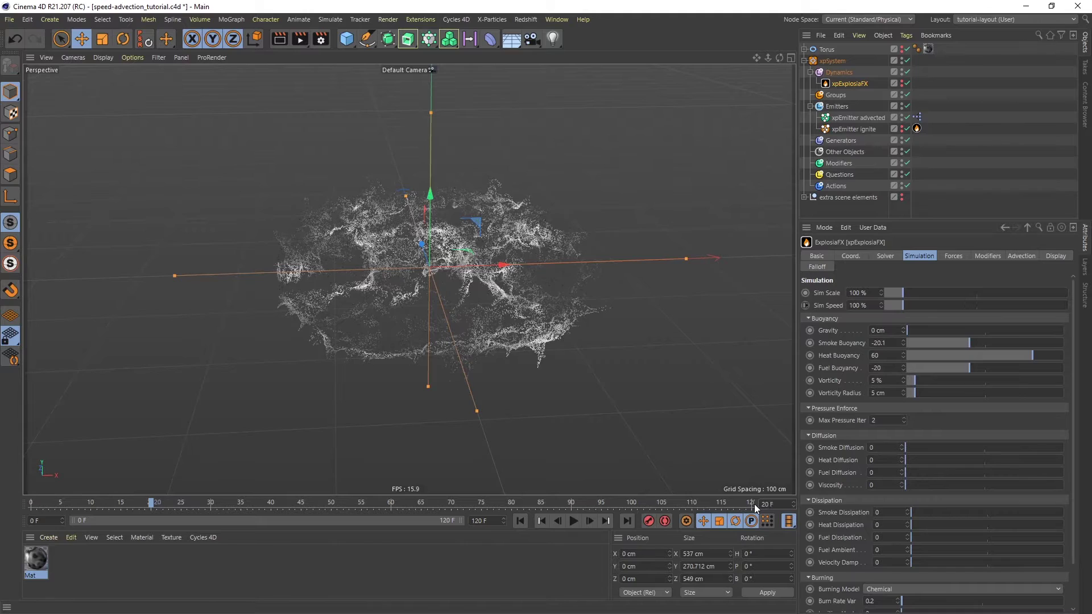
left_click(805, 306)
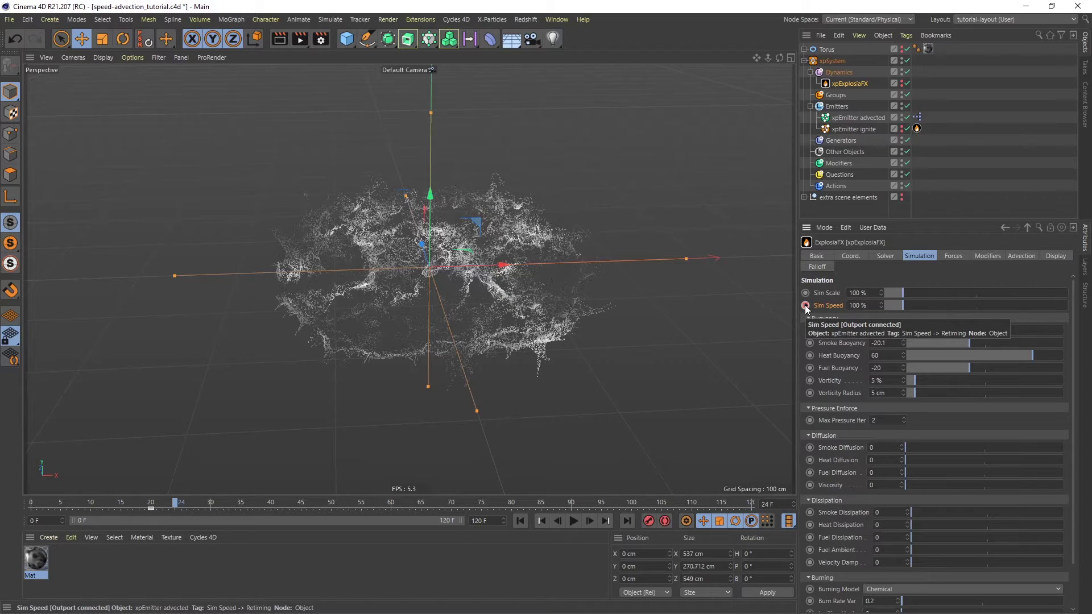
Set Sim Speed to 5% and keyframe it at frame 24.
left_click(850, 306)
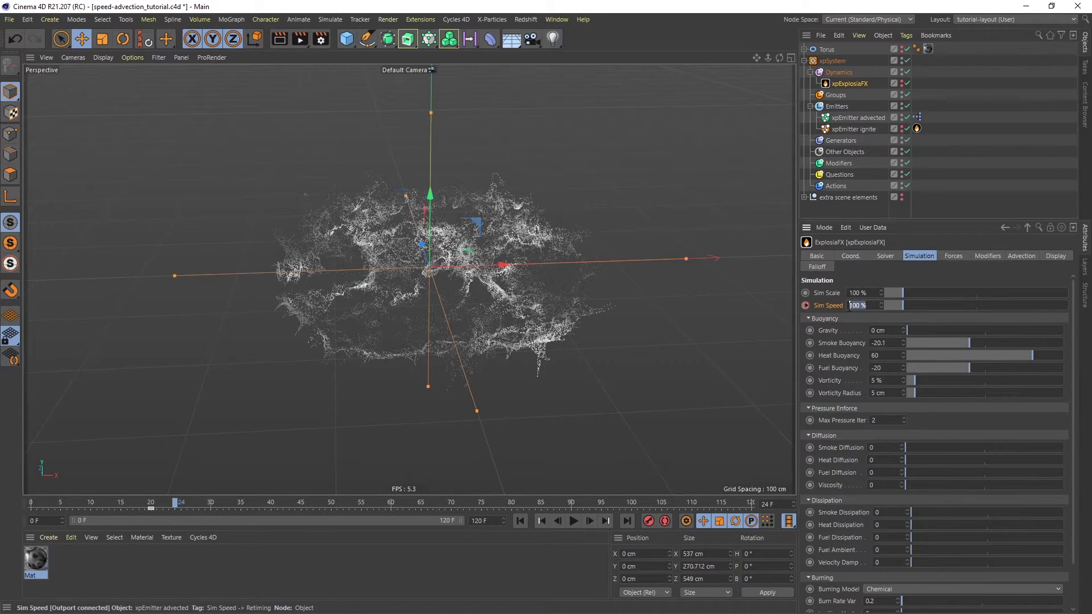
type("5")
key("Return")
left_click(806, 306)
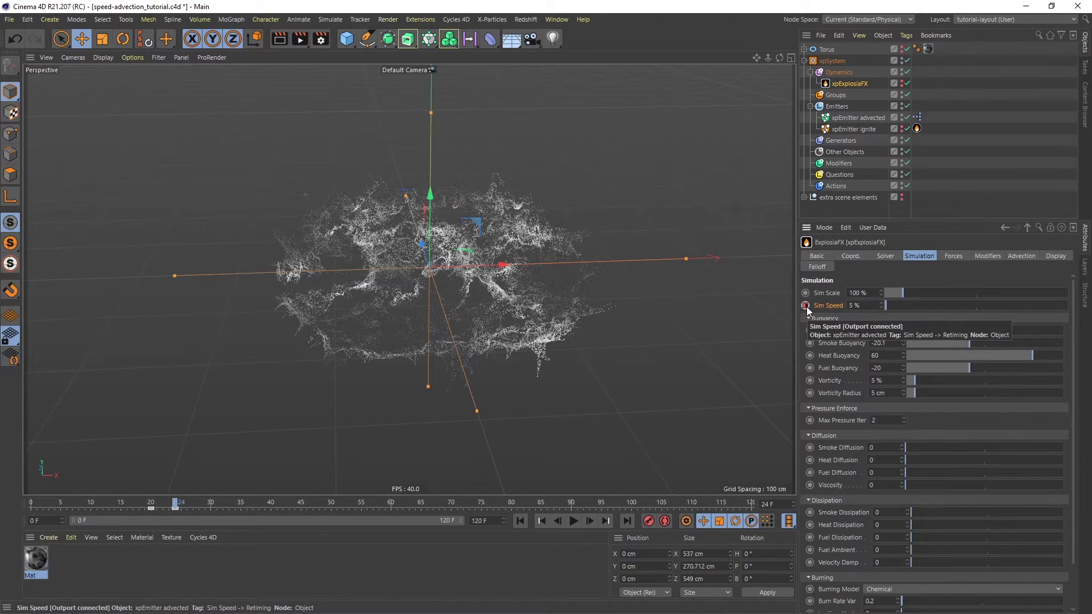
Rewind and play back the simulation to watch the slowdown.
left_click(519, 521)
left_click(574, 521)
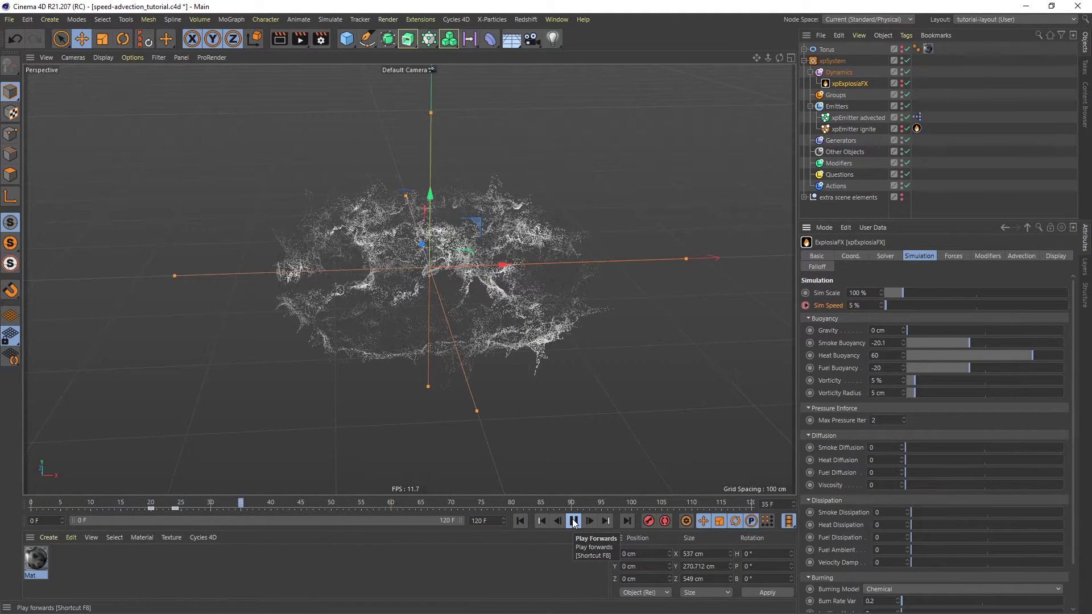
left_click(573, 521)
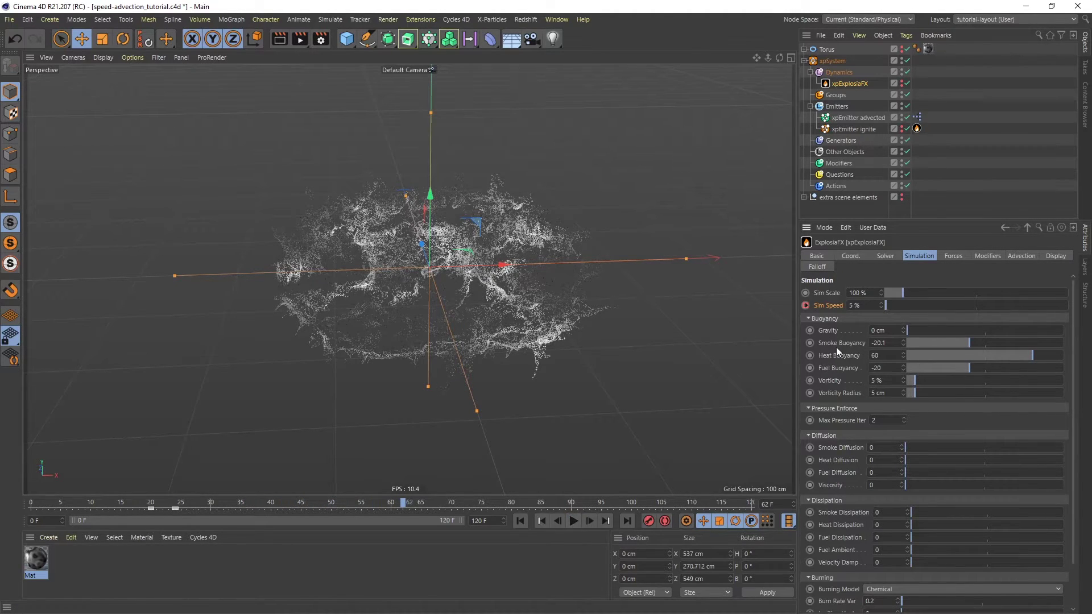
Show the Sim Speed F-curve in the Timeline window via Animation > Show F-Curve.
right_click(834, 304)
mouse_move(869, 312)
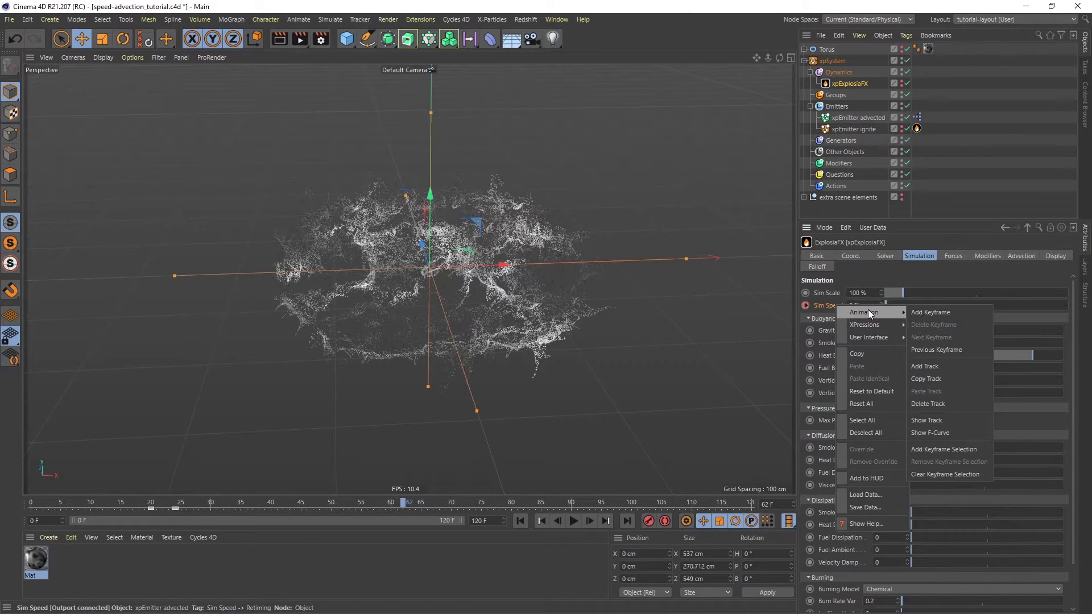
left_click(946, 430)
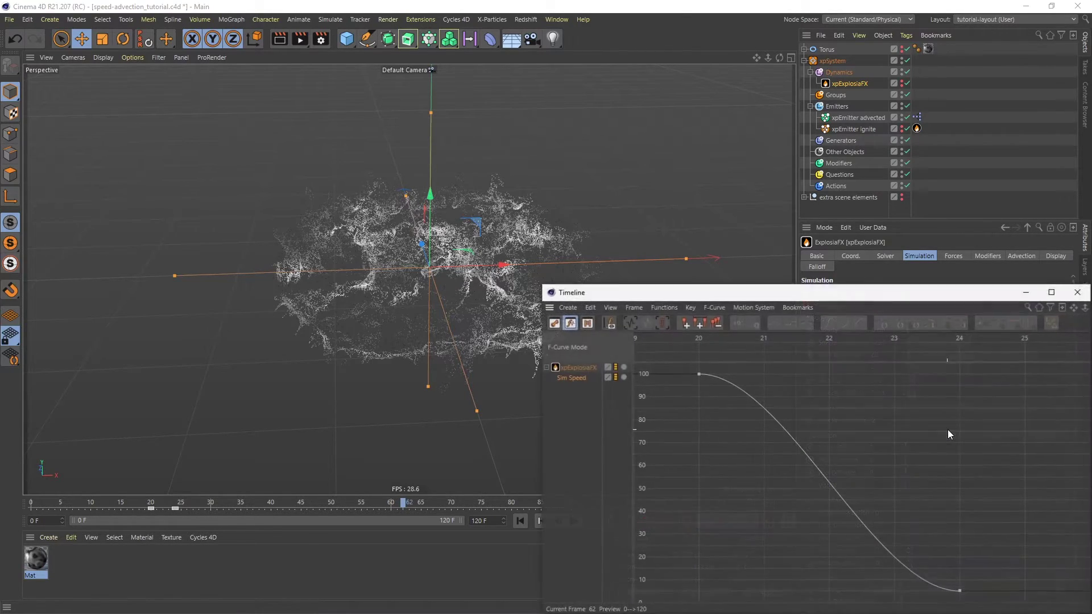
left_click_drag(881, 294, 612, 109)
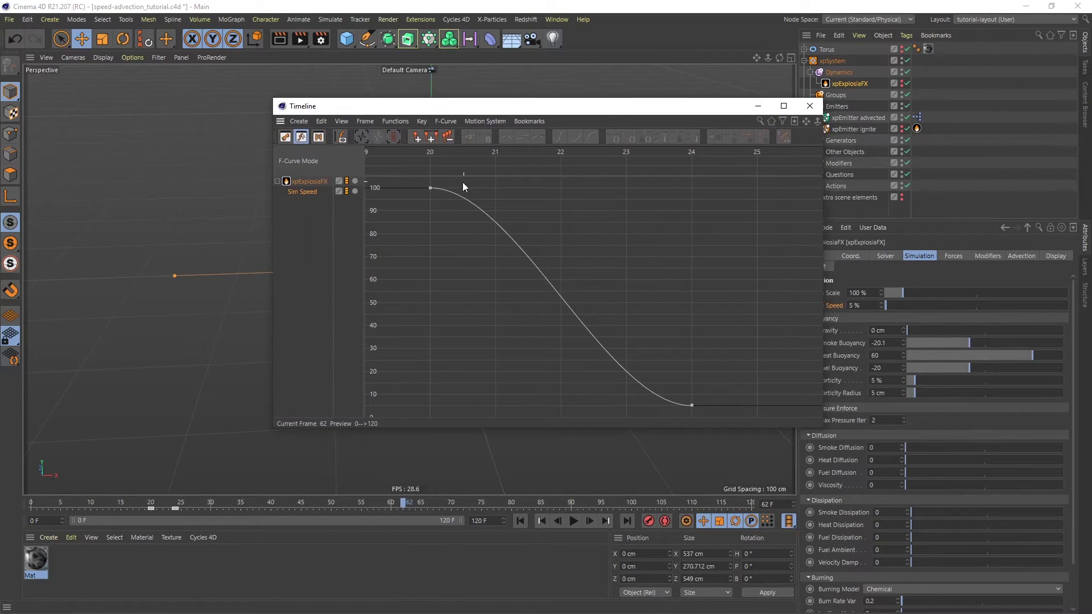
Drag the frame 20 and frame 24 tangents for a steep drop easing into 5%.
left_click(431, 188)
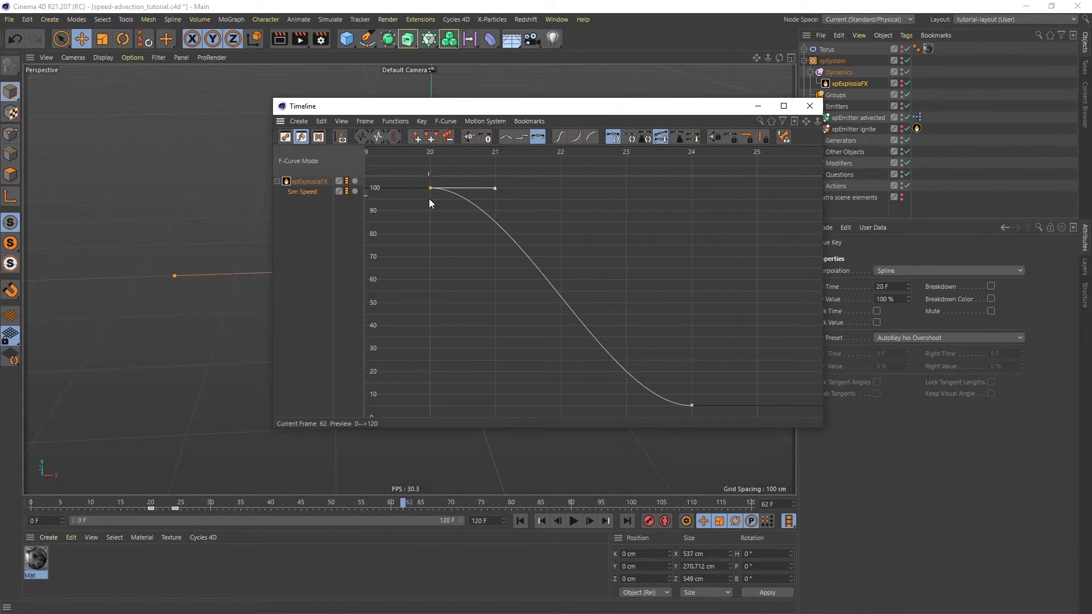
left_click_drag(495, 188, 510, 271)
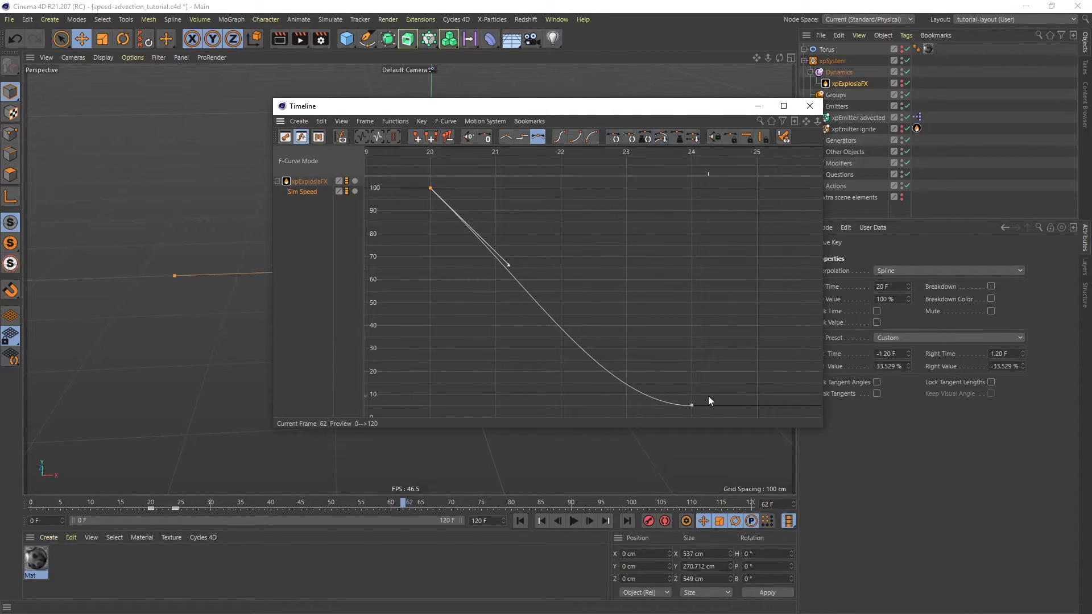
left_click(691, 405)
left_click_drag(626, 404, 607, 405)
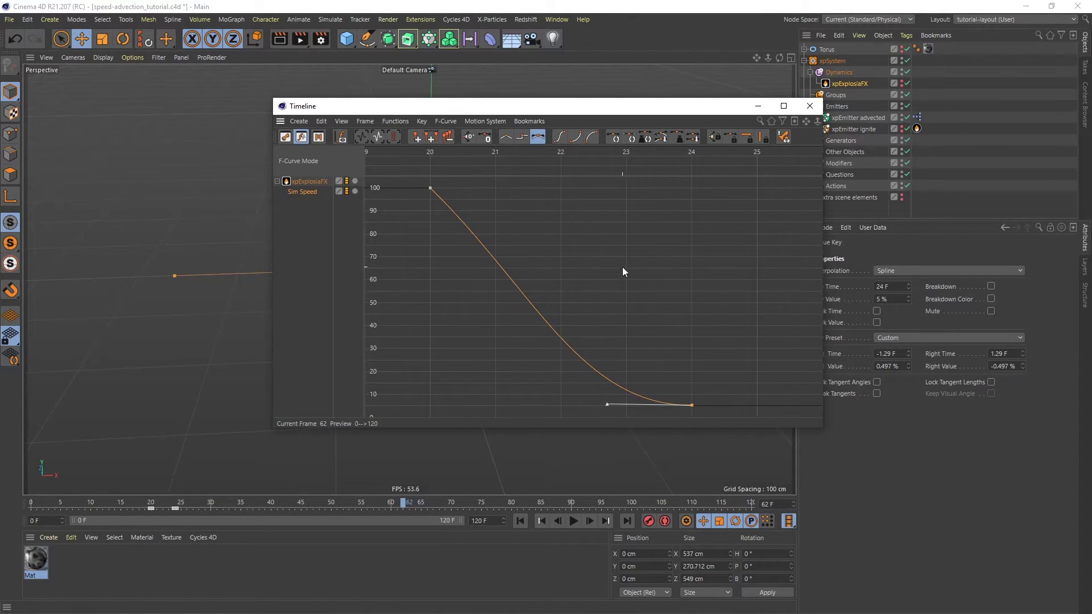
left_click(691, 136)
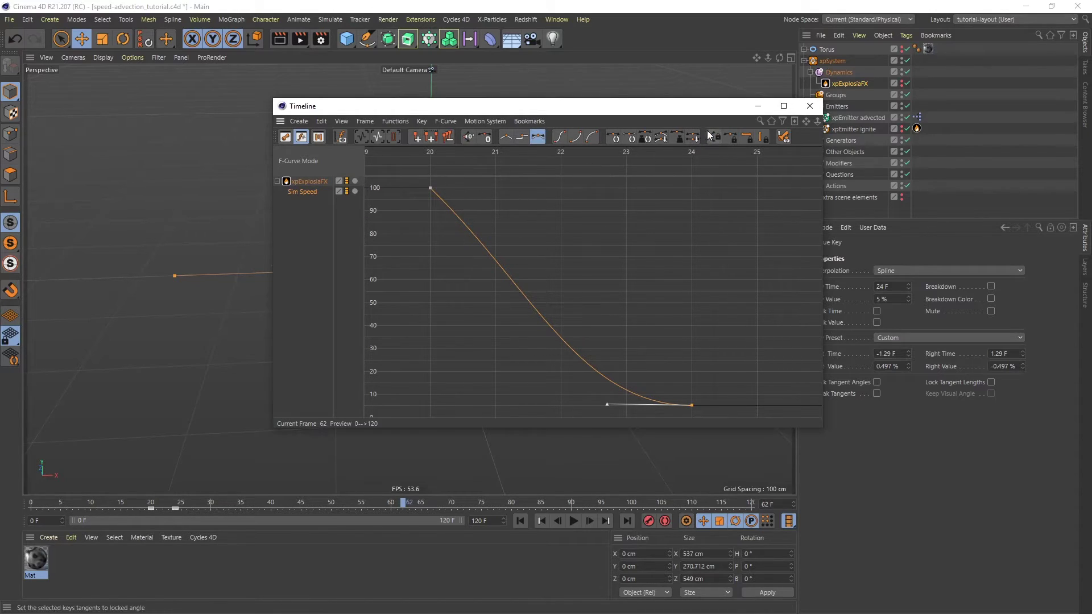
left_click(809, 105)
Rewind and replay the simulation, stopping around frame 59.
left_click(520, 521)
left_click(573, 520)
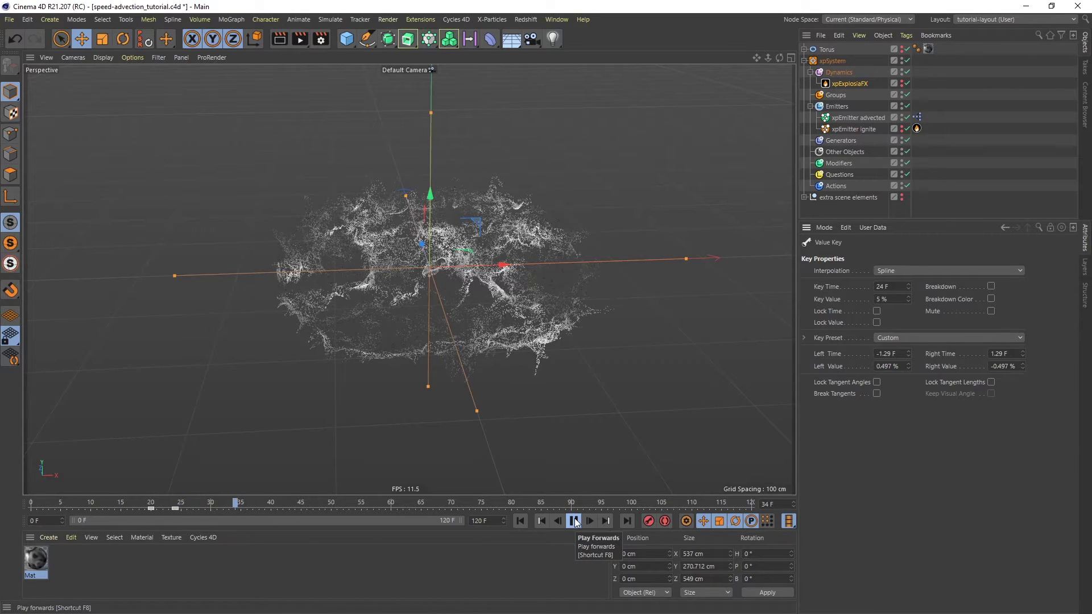
left_click(574, 520)
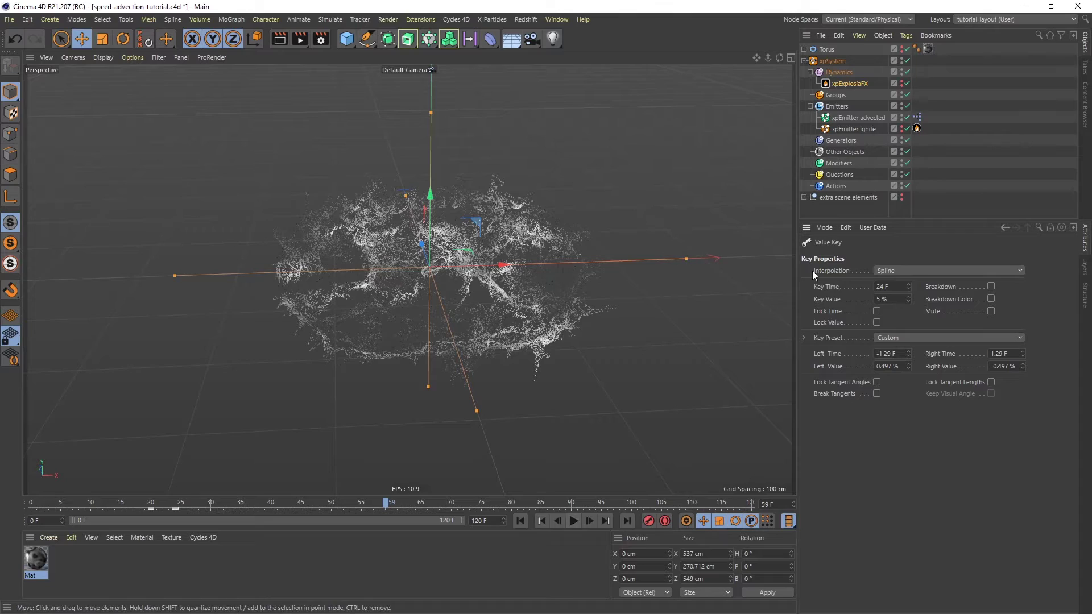
Look through Camera 15mm and select its cyCamera tag to show Cycles 4D camera settings.
left_click(804, 197)
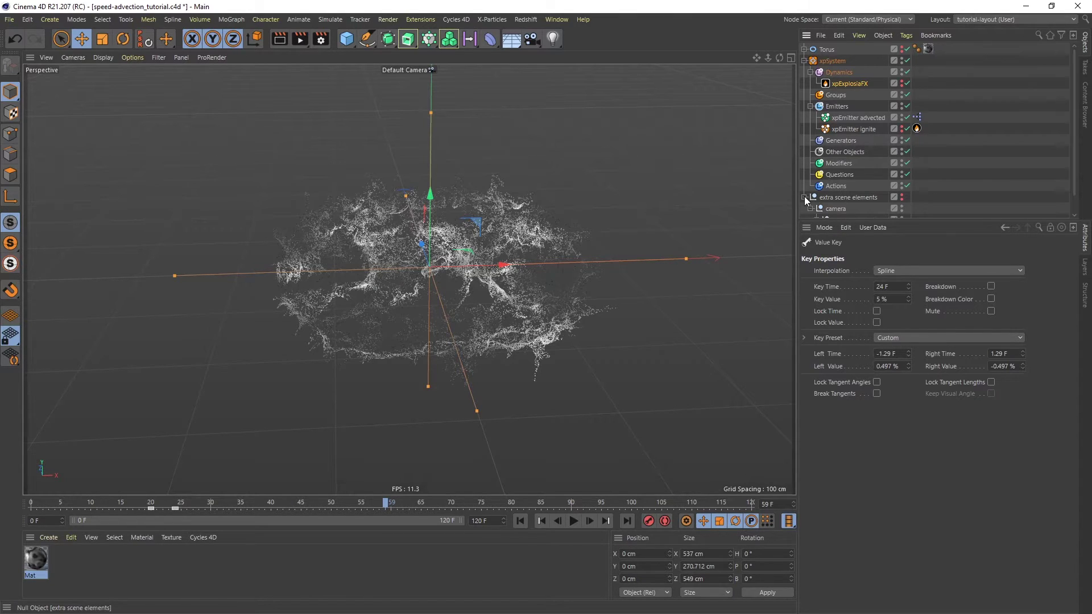
scroll(1072, 142, "down", 2)
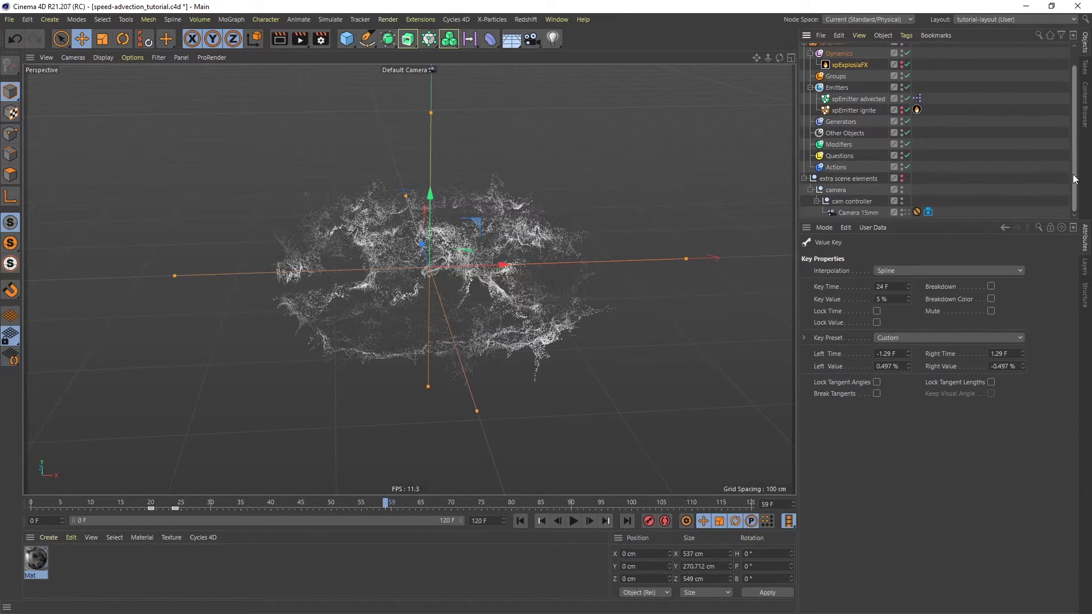
left_click(905, 212)
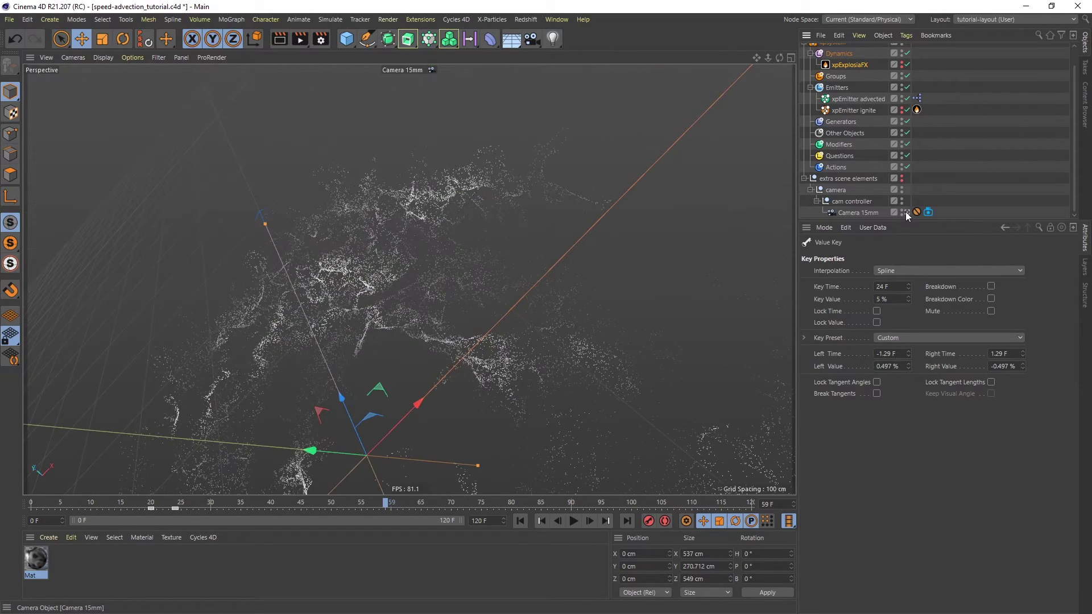
left_click(856, 211)
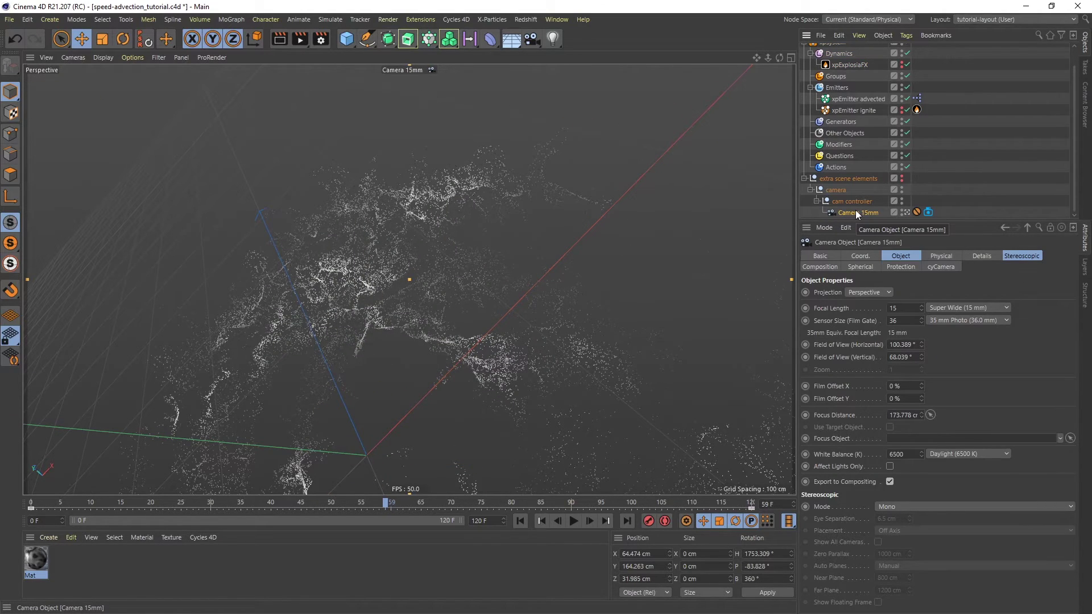
left_click(928, 212)
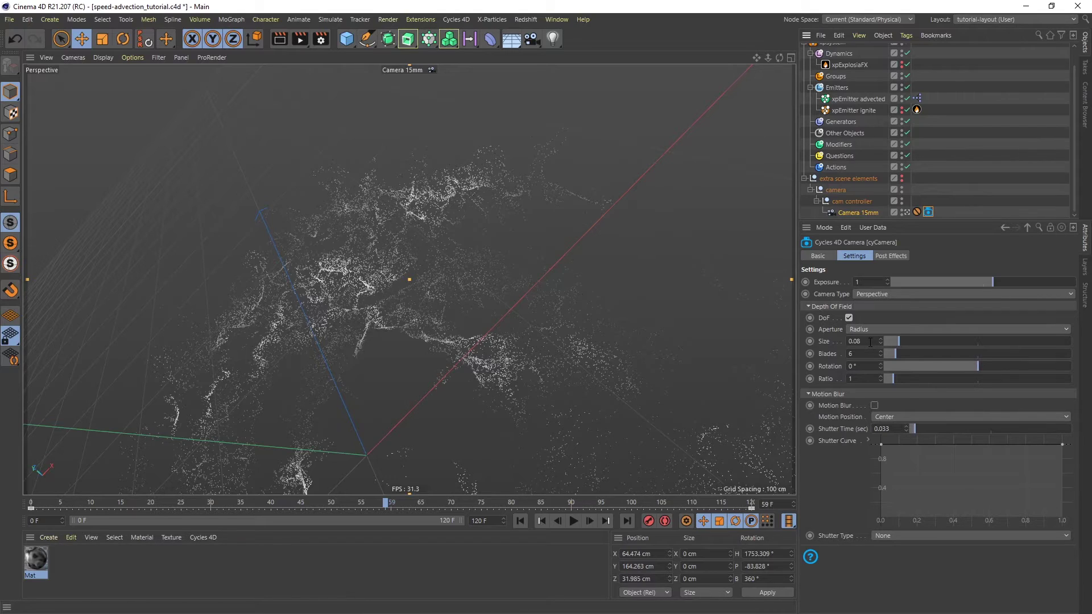
Add a cyInstance tag to xpEmitter advected from the Cycles 4D Tags menu.
left_click(857, 99)
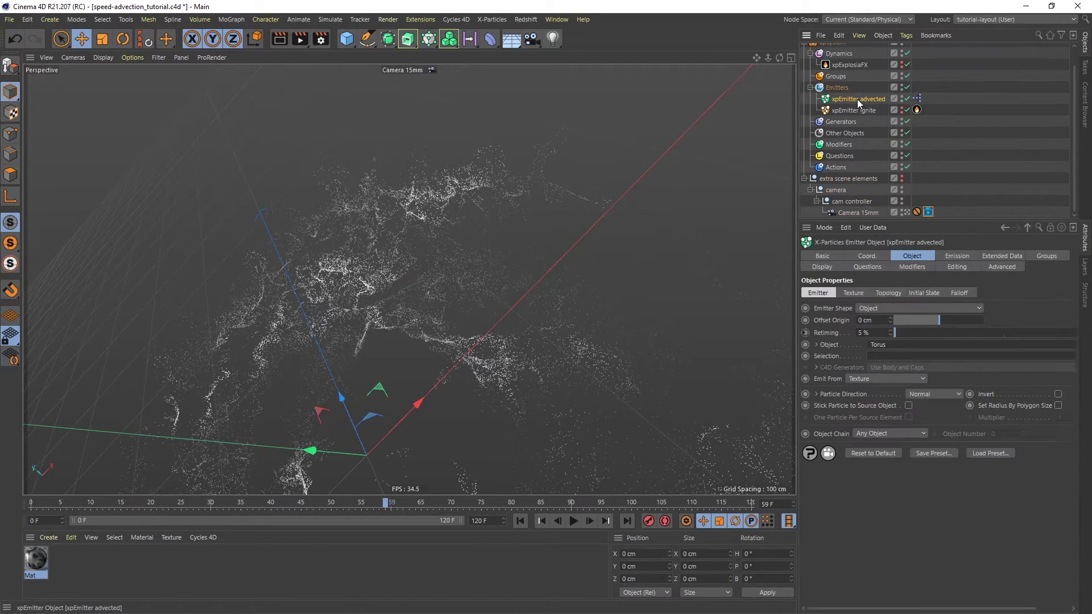
right_click(847, 98)
mouse_move(905, 66)
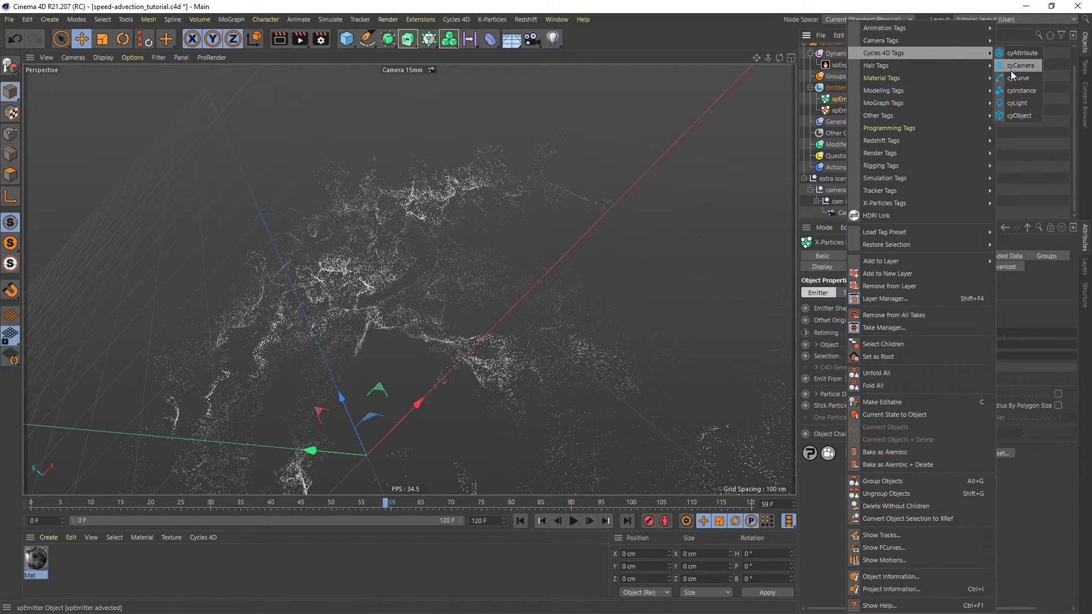
left_click(1018, 89)
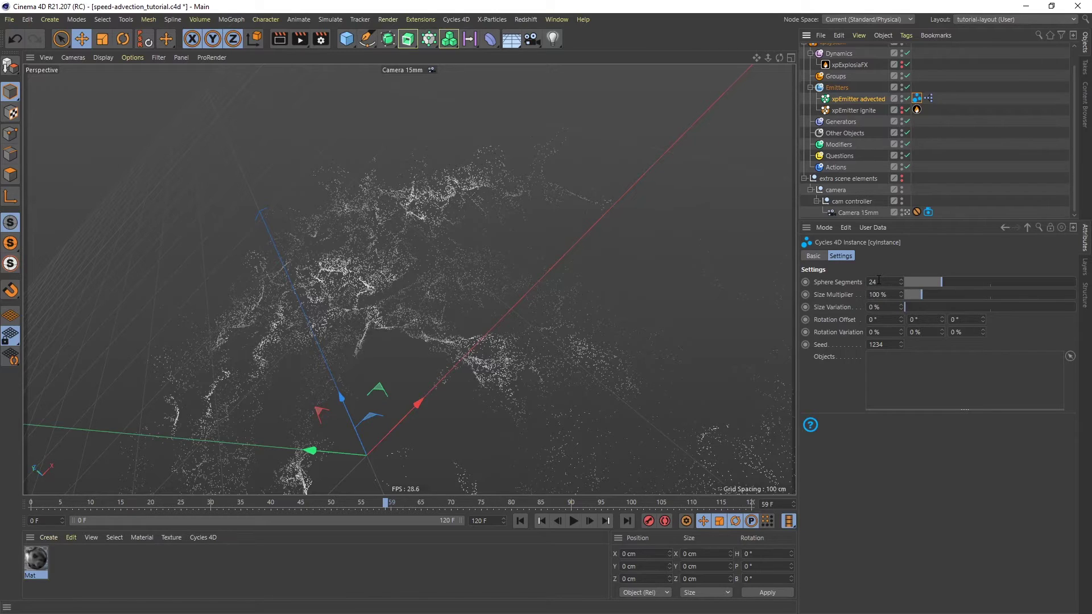
Add a Cube sized 0.5 × 0.5 × 0.5 cm.
left_click(349, 41)
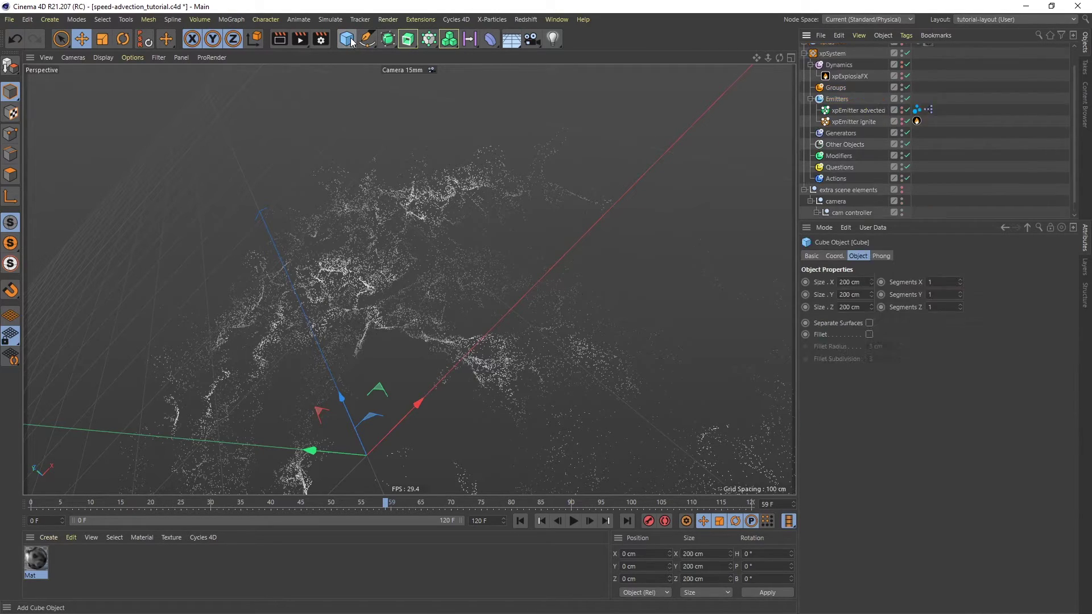
left_click_drag(1075, 150, 1076, 134)
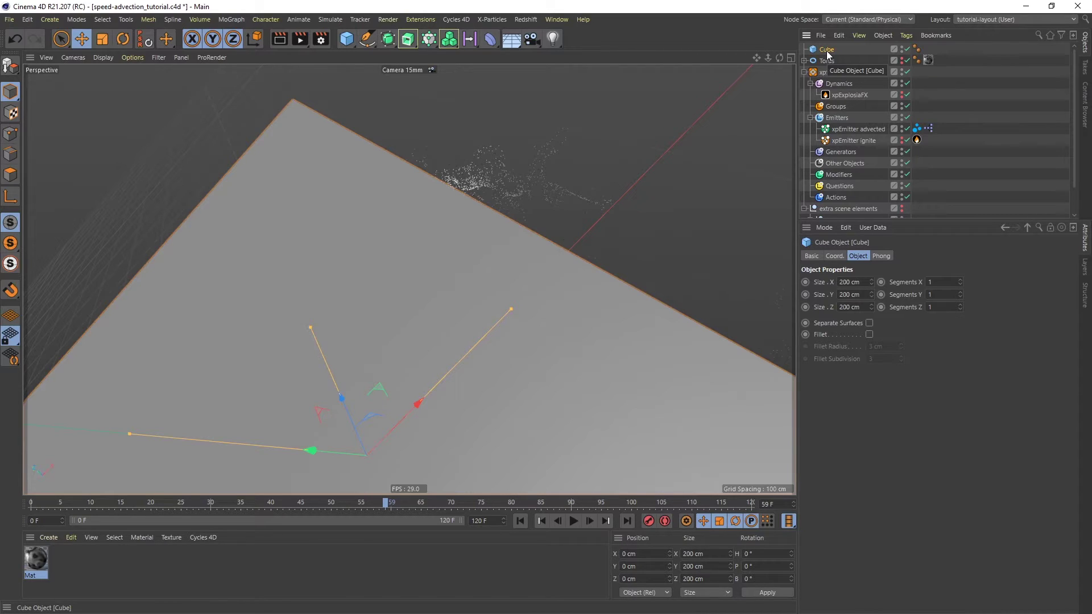
double_click(861, 281)
type("0.5")
key("Tab")
type("0.5")
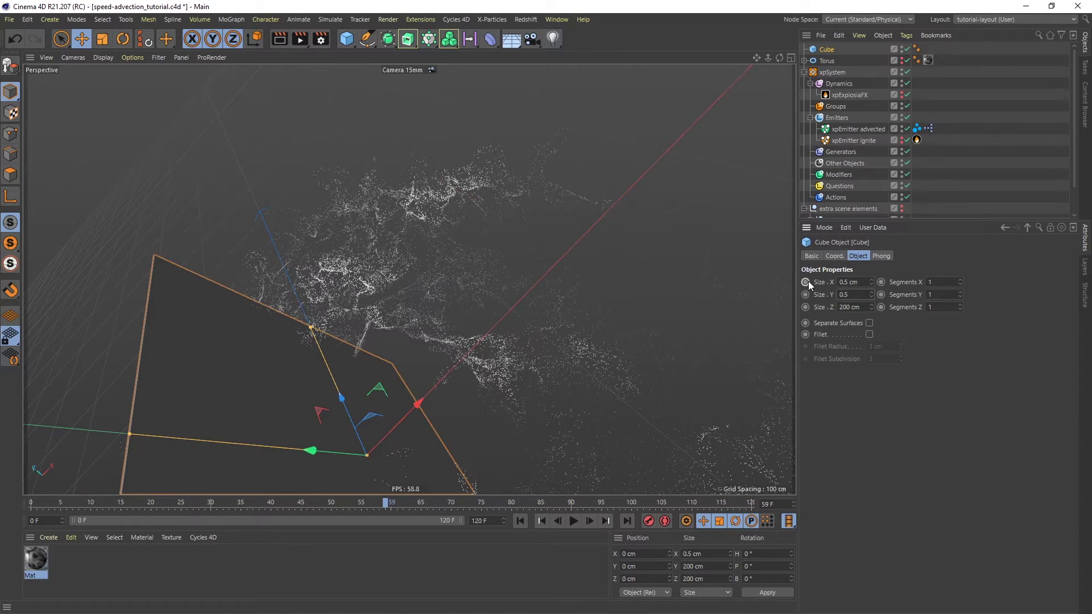
key("Tab")
type("0.5")
key("Return")
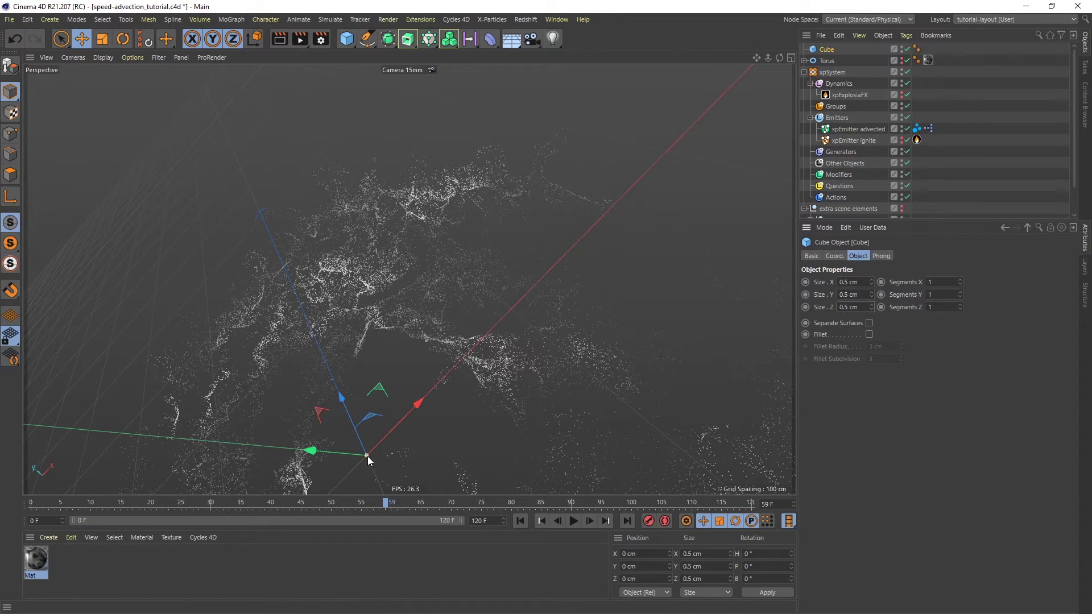
Move the Cube far aside to X position 10000 cm.
left_click(834, 256)
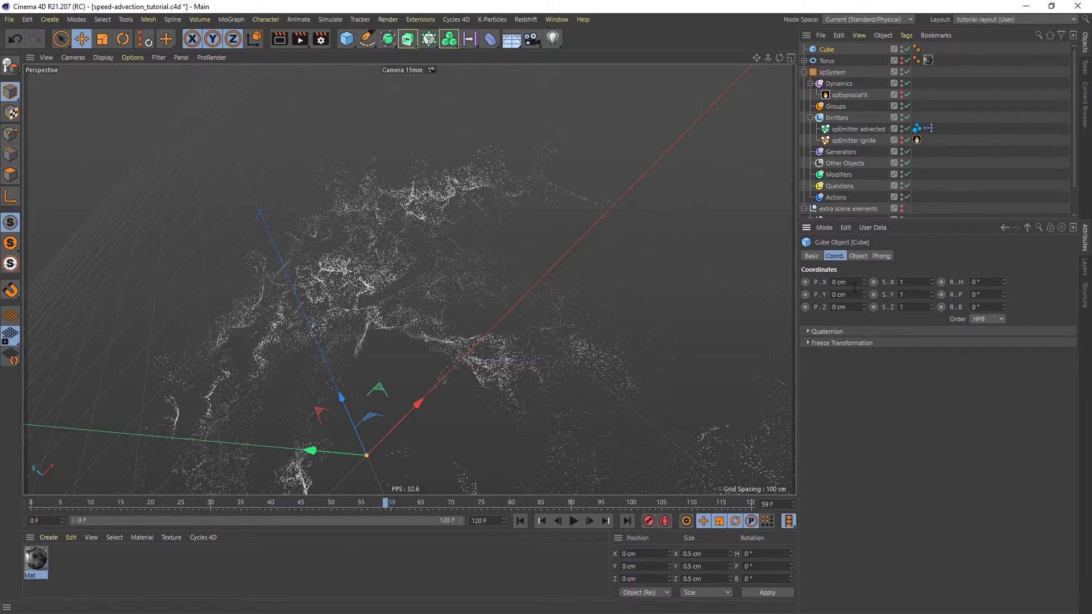
left_click(837, 282)
type("100")
type("00")
key("Return")
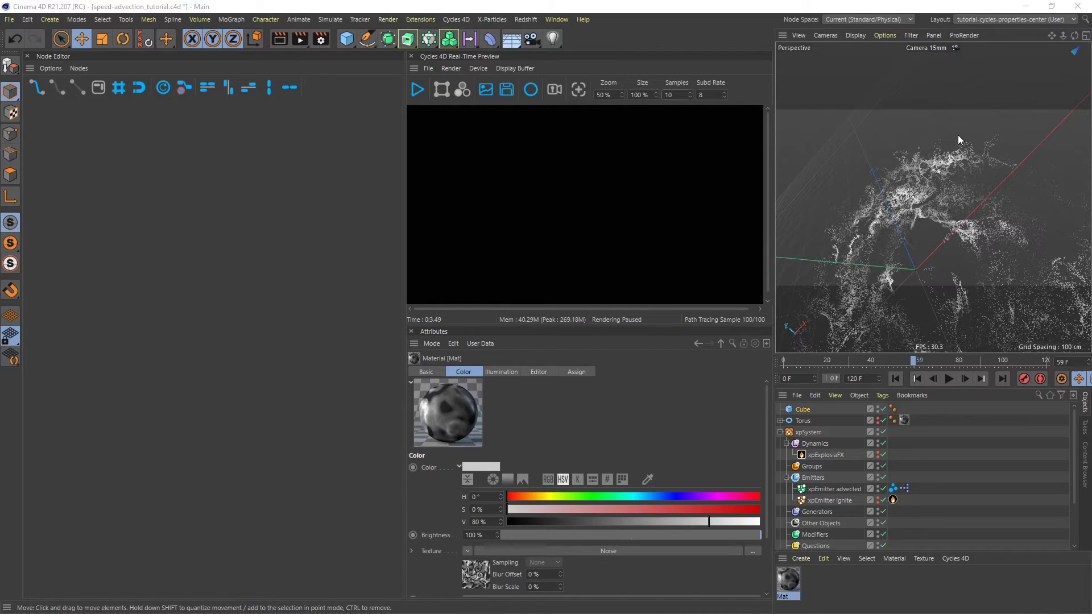
Create a Cycles 4D Surface > Emission material and apply it to the Cube object.
left_click(954, 558)
mouse_move(977, 496)
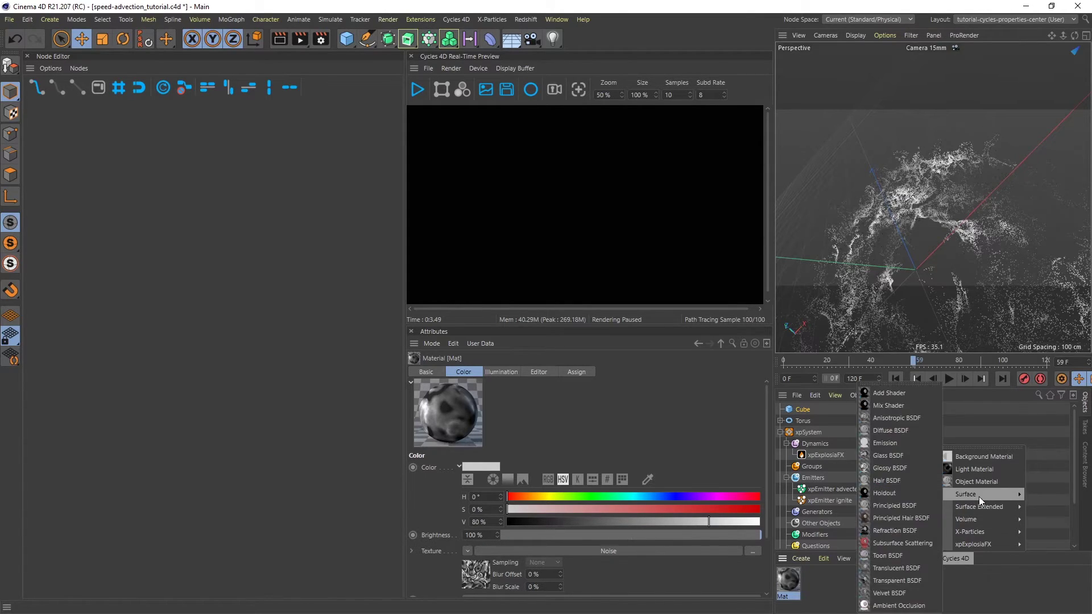
left_click(885, 443)
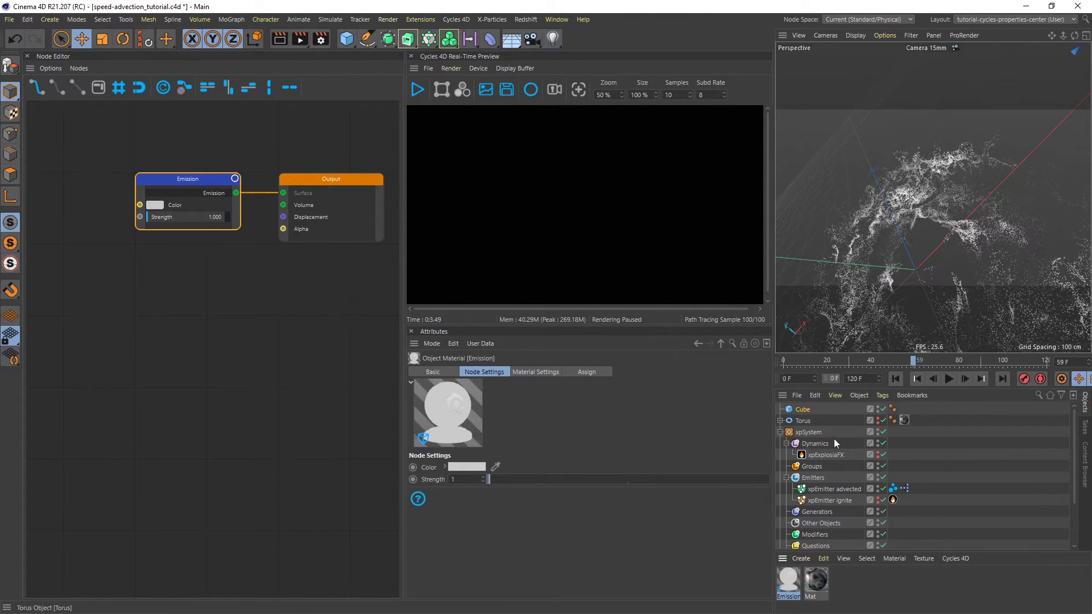
left_click_drag(786, 579, 807, 410)
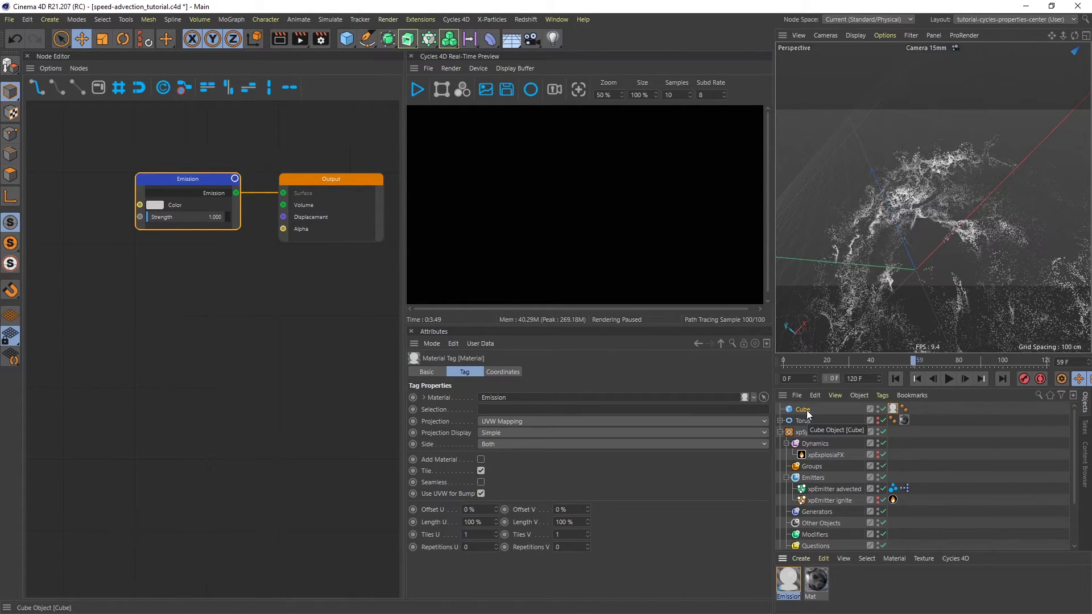
Set the Cube as the cyInstance tag's instanced object and start the real-time preview.
left_click(893, 490)
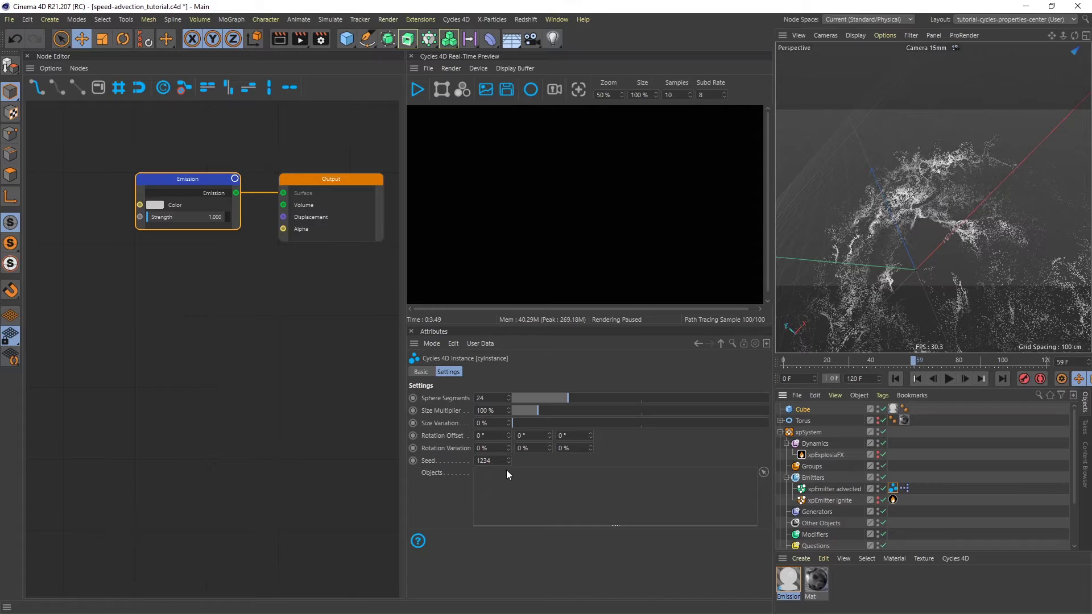
left_click_drag(803, 408, 507, 505)
left_click(417, 88)
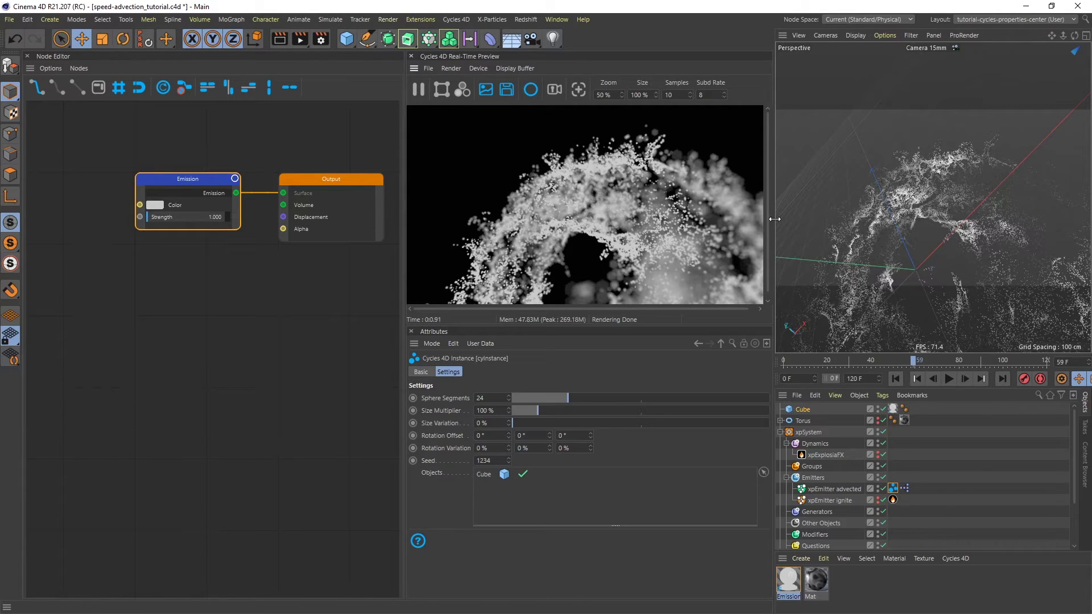
Enlarge the node editor and render preview, and shift the Output and Emission nodes right.
left_click_drag(774, 228, 838, 228)
left_click_drag(715, 325, 707, 399)
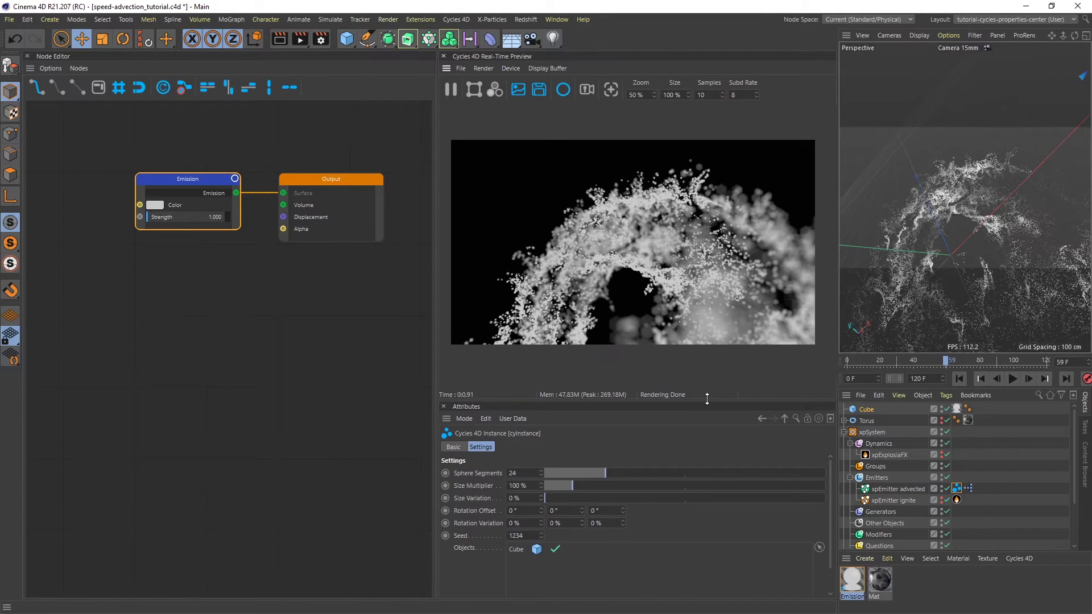
left_click_drag(357, 182, 385, 187)
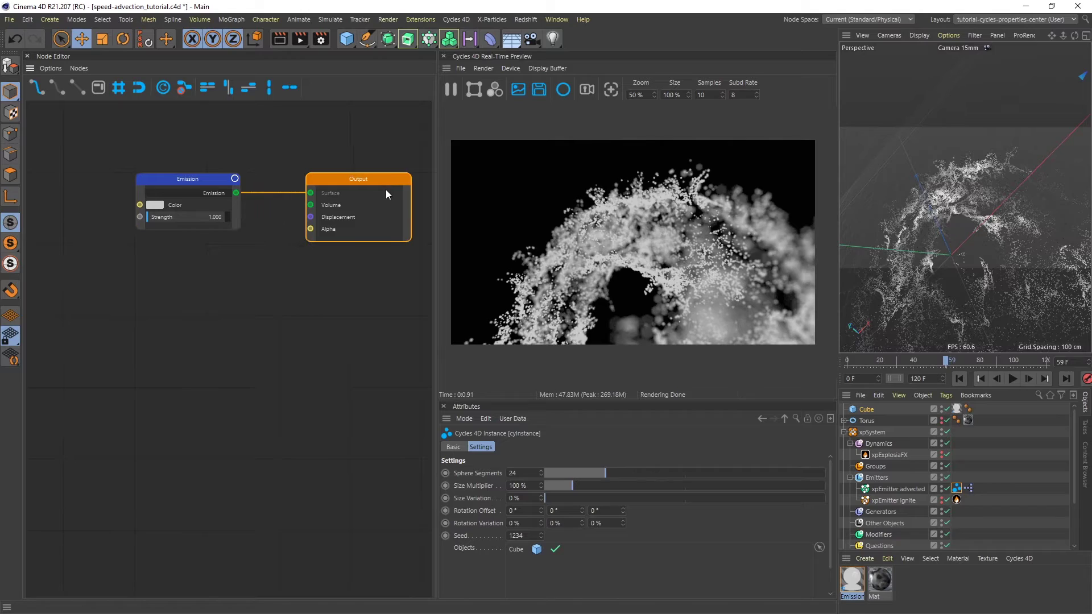
left_click(190, 181)
left_click_drag(189, 180, 226, 184)
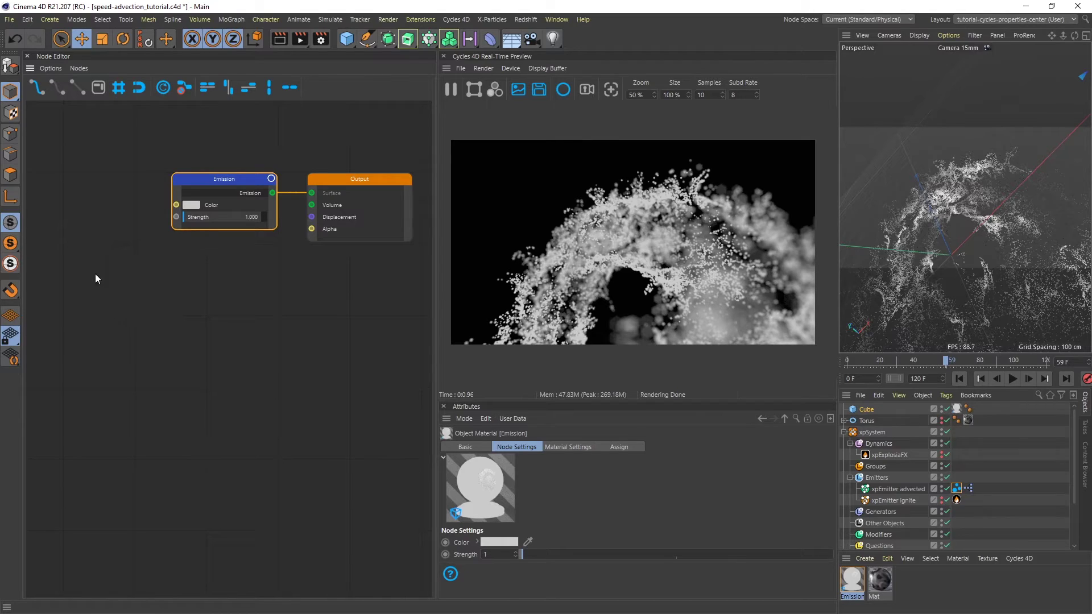
Add an Input > Particle Info node and wire its Color into the Emission Color.
right_click(76, 252)
mouse_move(112, 438)
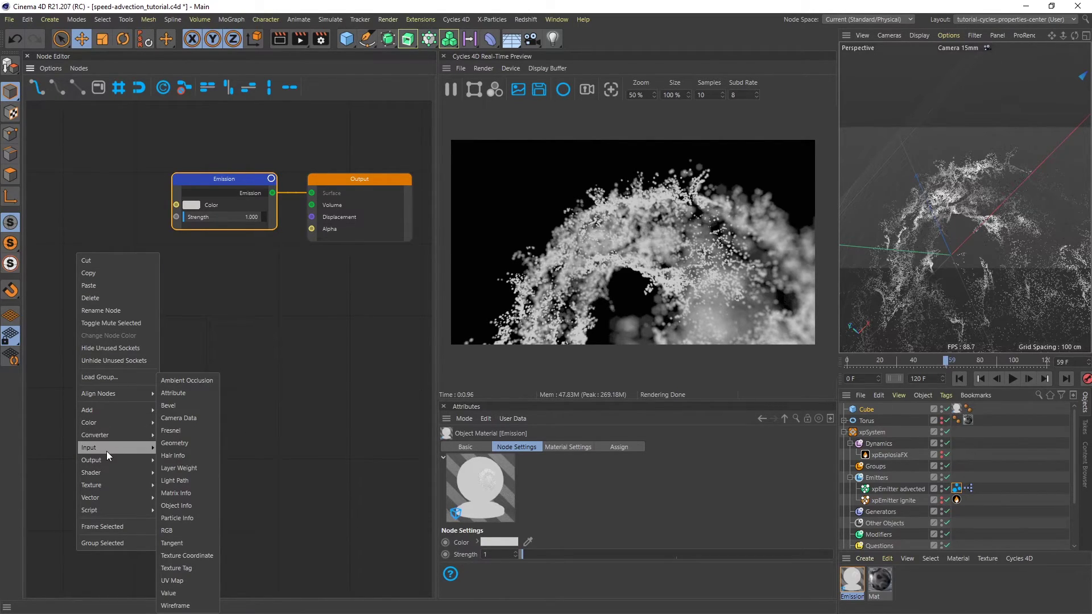
left_click(190, 517)
left_click_drag(127, 257, 87, 231)
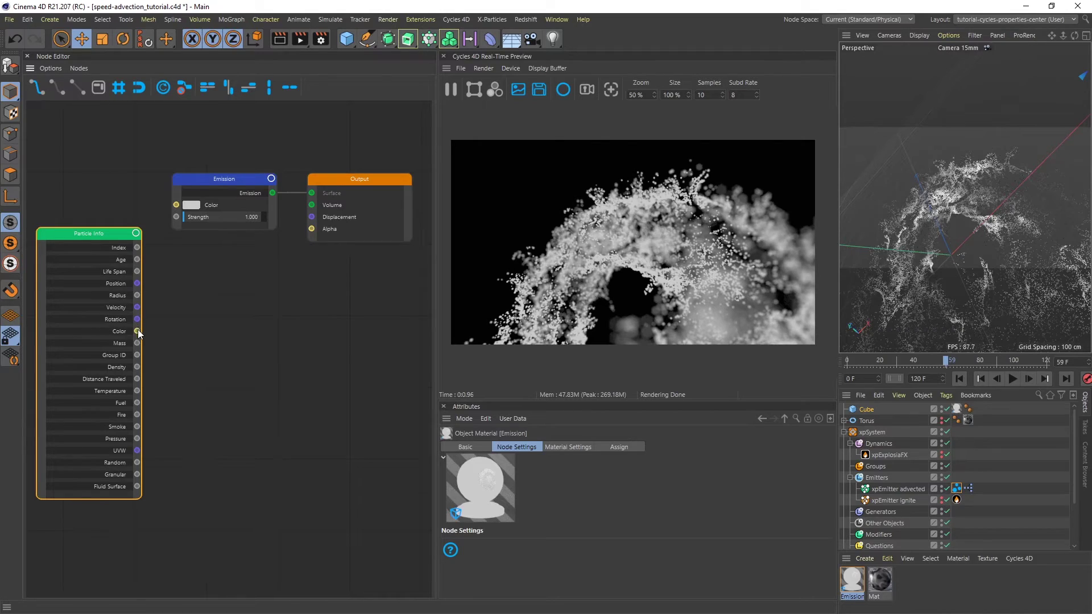
left_click_drag(138, 331, 179, 203)
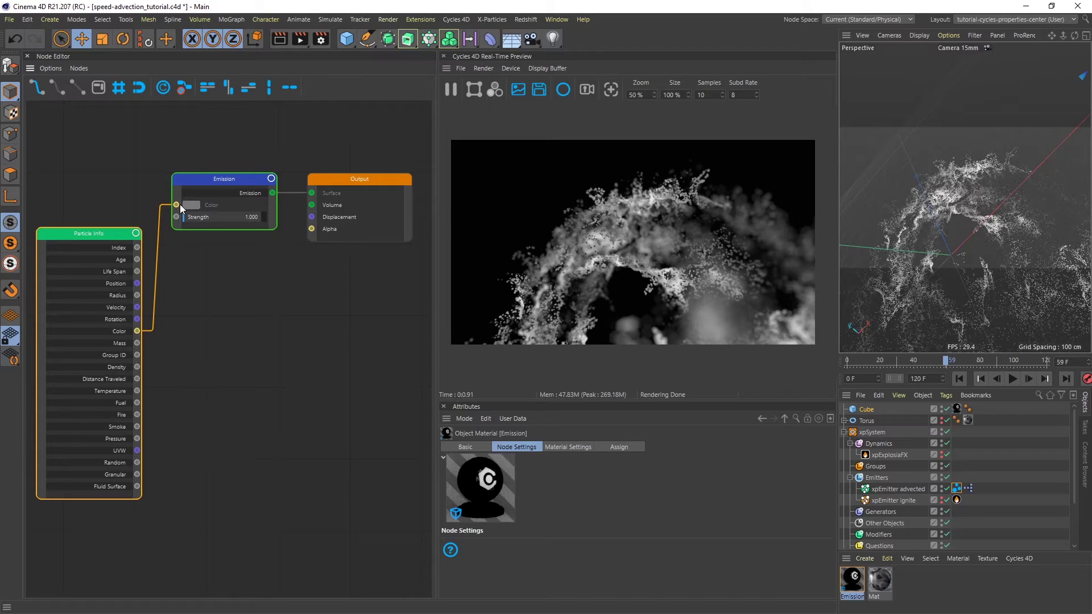
Hide the Particle Info node's unused sockets and rearrange the Particle Info, Output and Emission nodes.
left_click(115, 237)
right_click(88, 238)
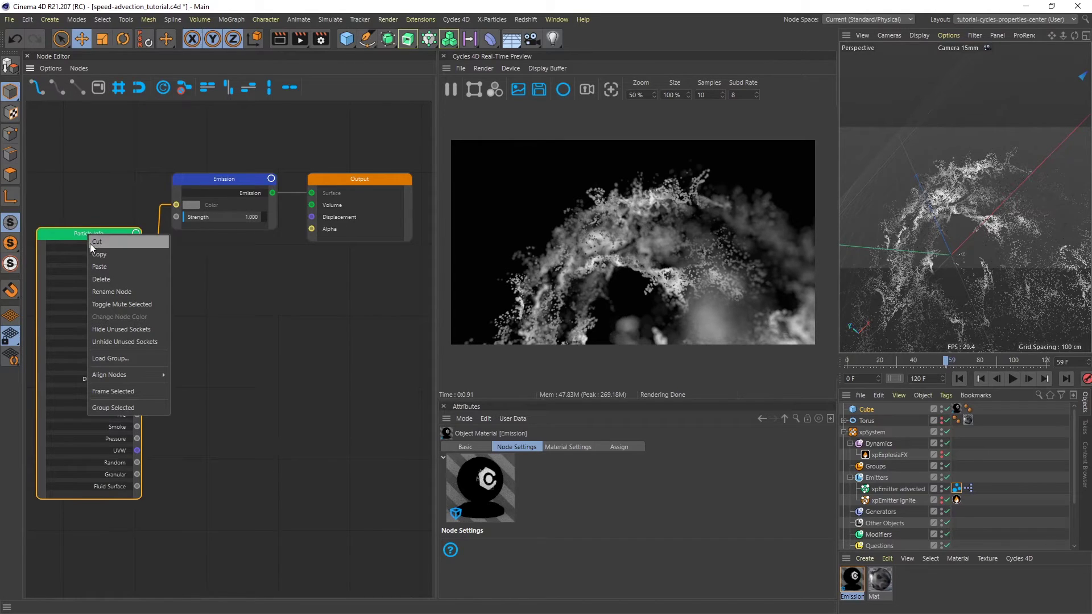
left_click(133, 329)
left_click_drag(100, 233, 47, 167)
left_click_drag(330, 185, 380, 205)
left_click(237, 179)
left_click_drag(237, 179, 290, 155)
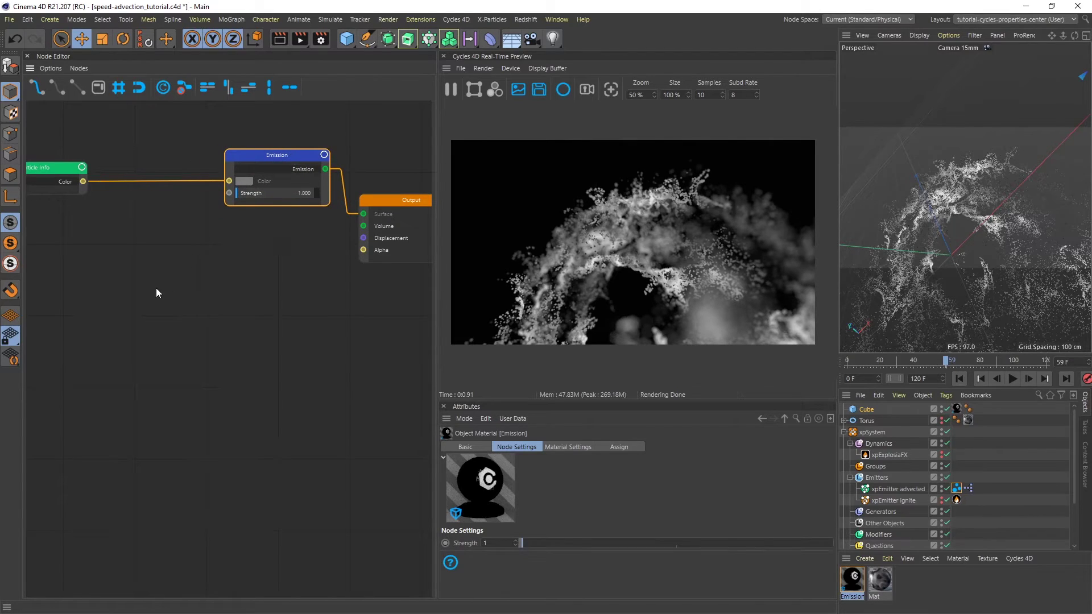
Add a Converter > Color Ramp node onto the Particle Info–Emission colour wire.
right_click(94, 260)
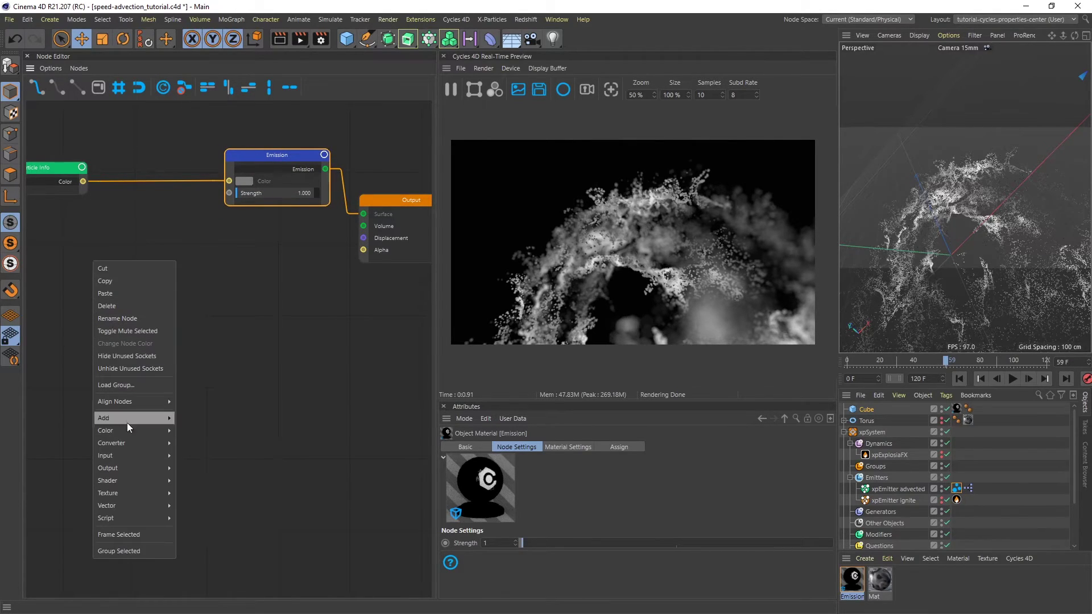
mouse_move(124, 439)
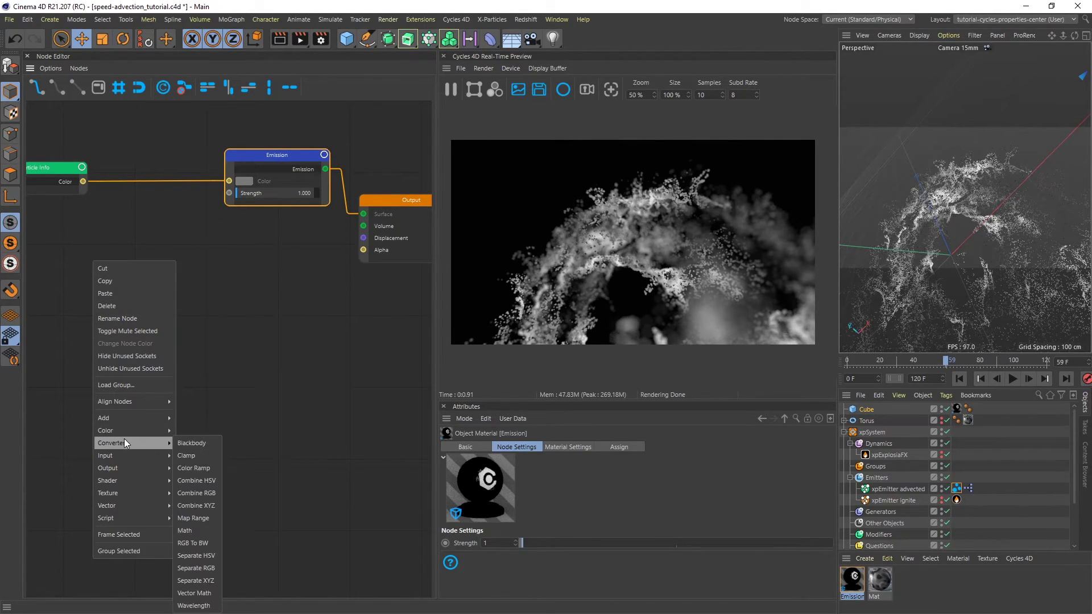
left_click(198, 467)
left_click_drag(148, 267, 157, 151)
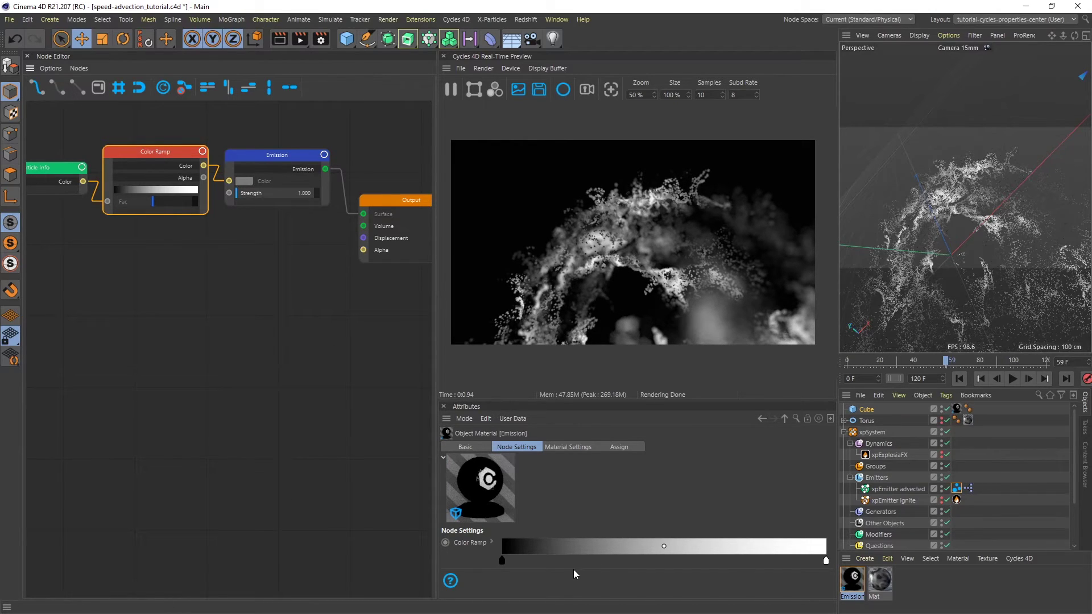
Expand the Color Ramp's knot settings and make the settings panel taller.
left_click(492, 541)
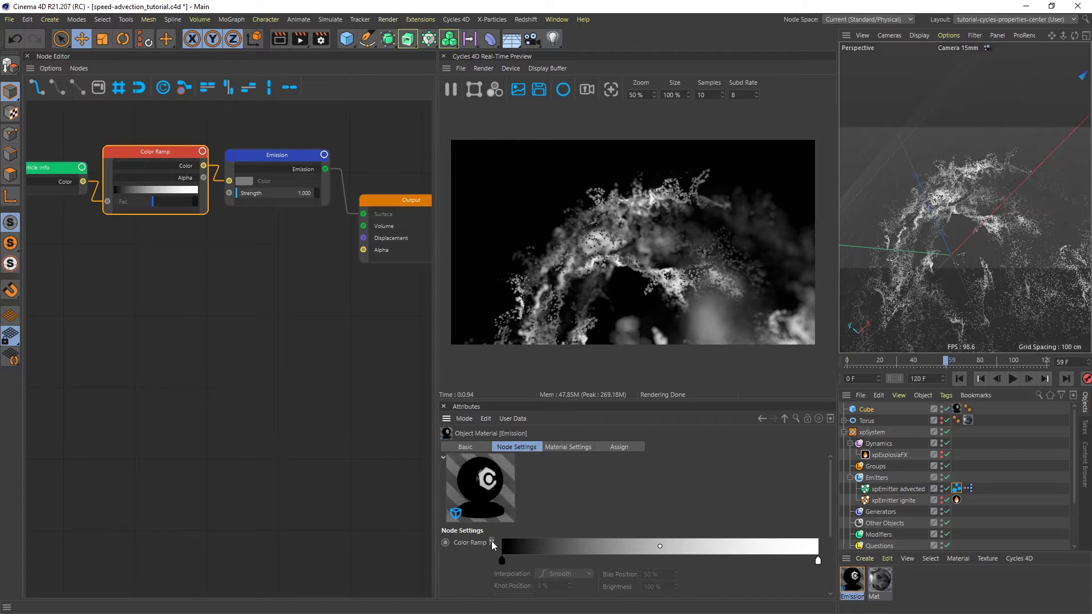
left_click_drag(725, 401, 736, 345)
left_click_drag(830, 453, 831, 476)
Make the left ramp knot purple (H 281°, S 88%, V 89%) and shift the right knot's hue toward cyan.
left_click(502, 476)
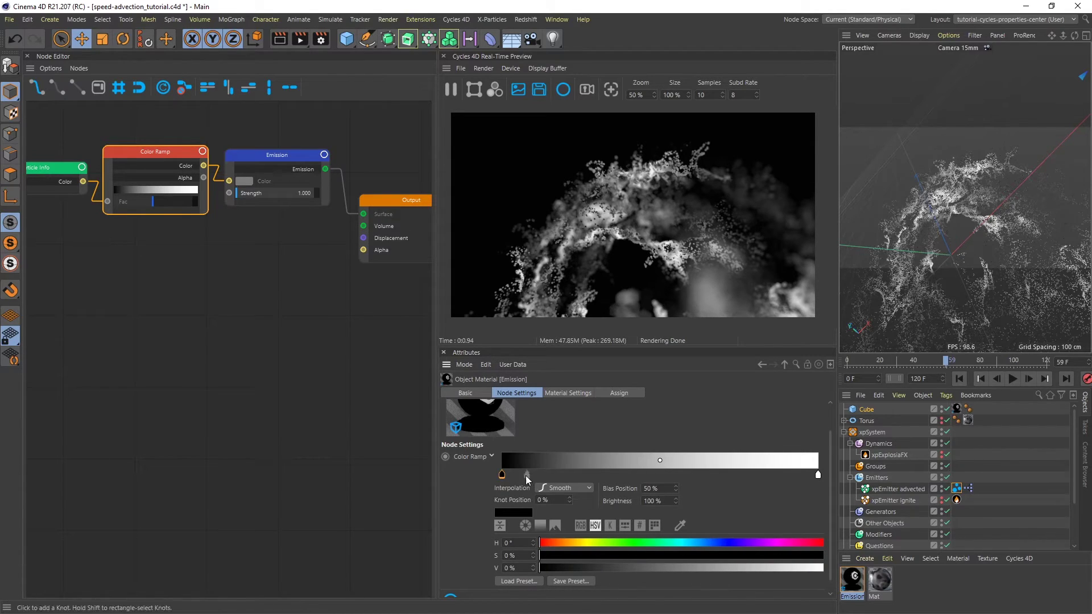
left_click(751, 543)
left_click_drag(765, 544, 767, 544)
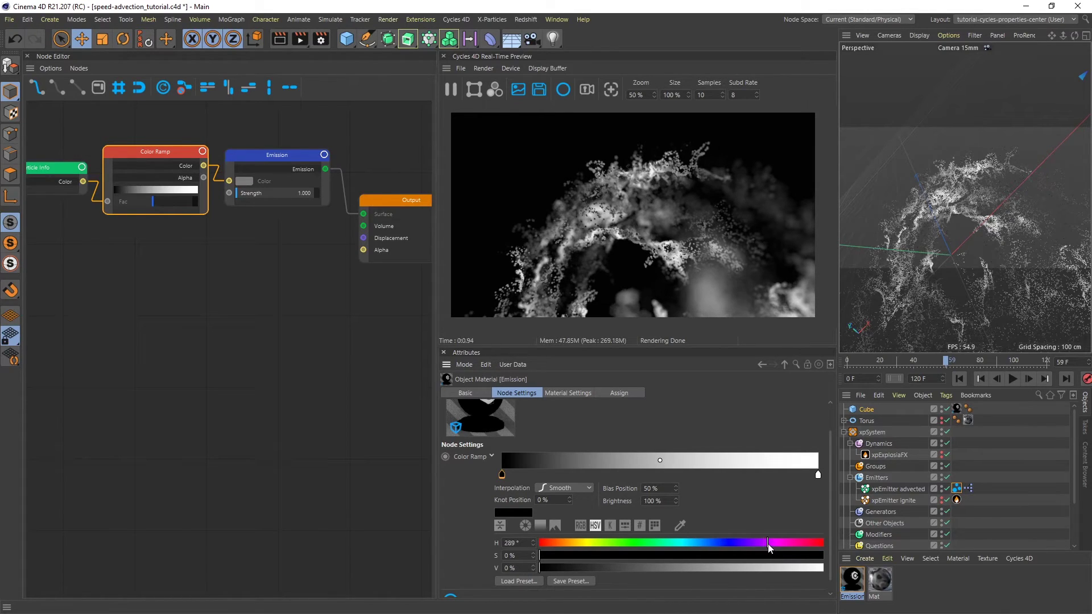
left_click_drag(699, 556, 791, 567)
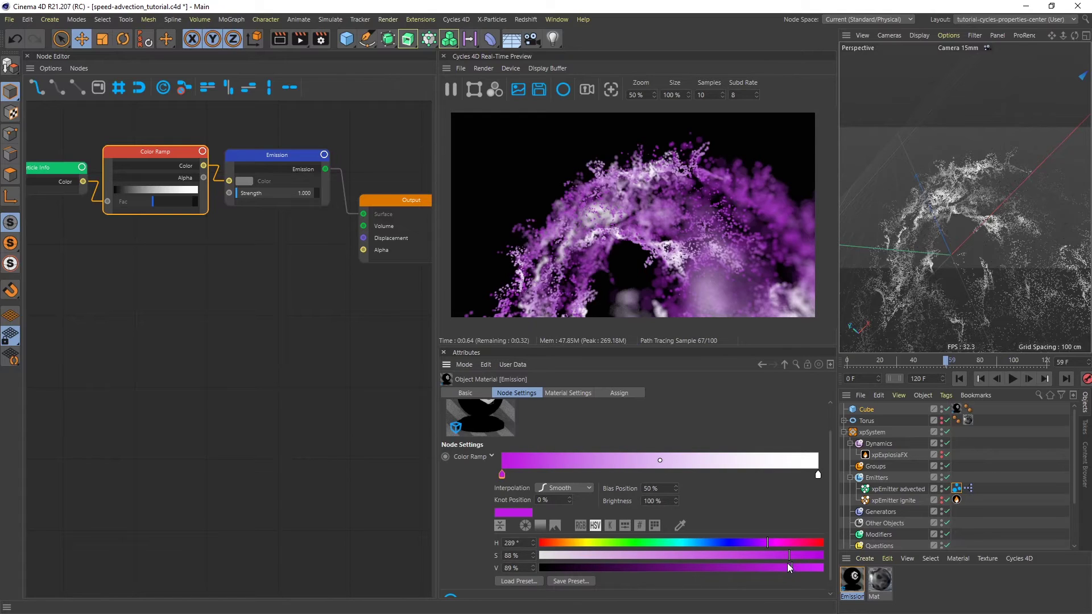
left_click(761, 543)
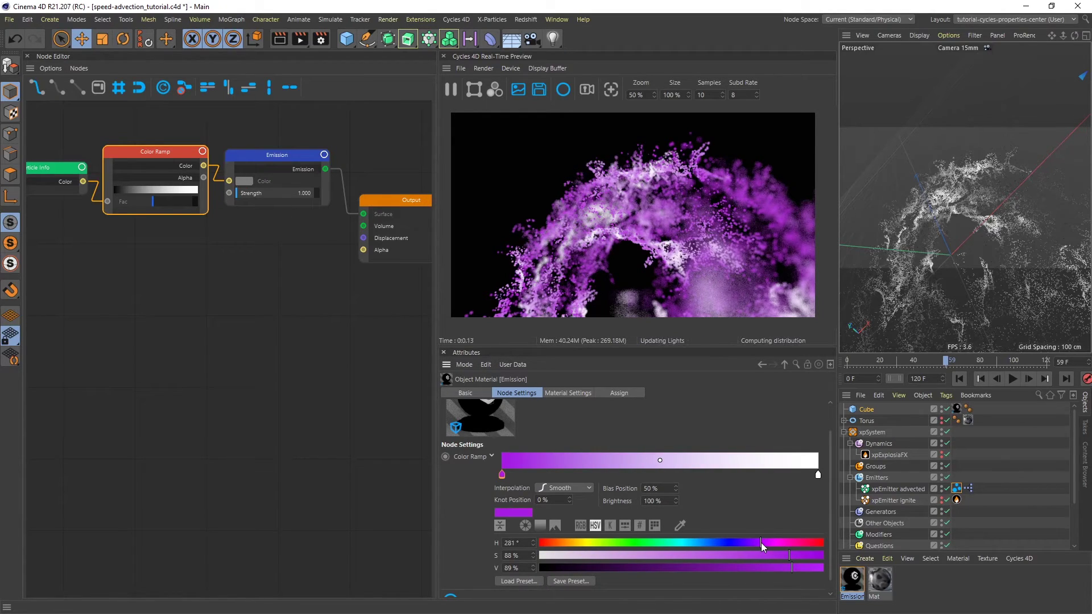
left_click(817, 476)
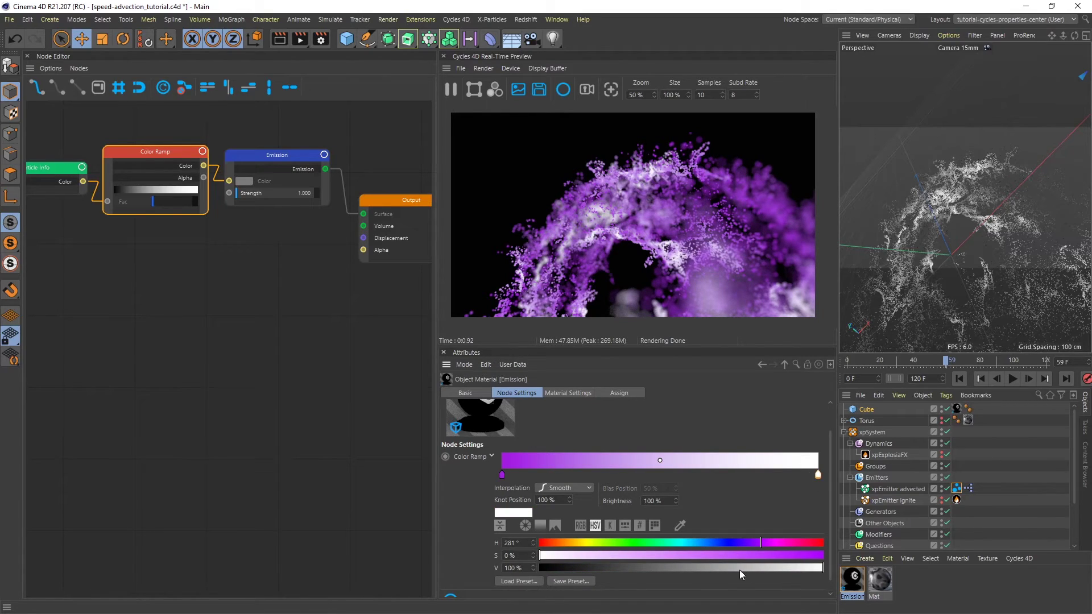
left_click_drag(721, 542, 687, 544)
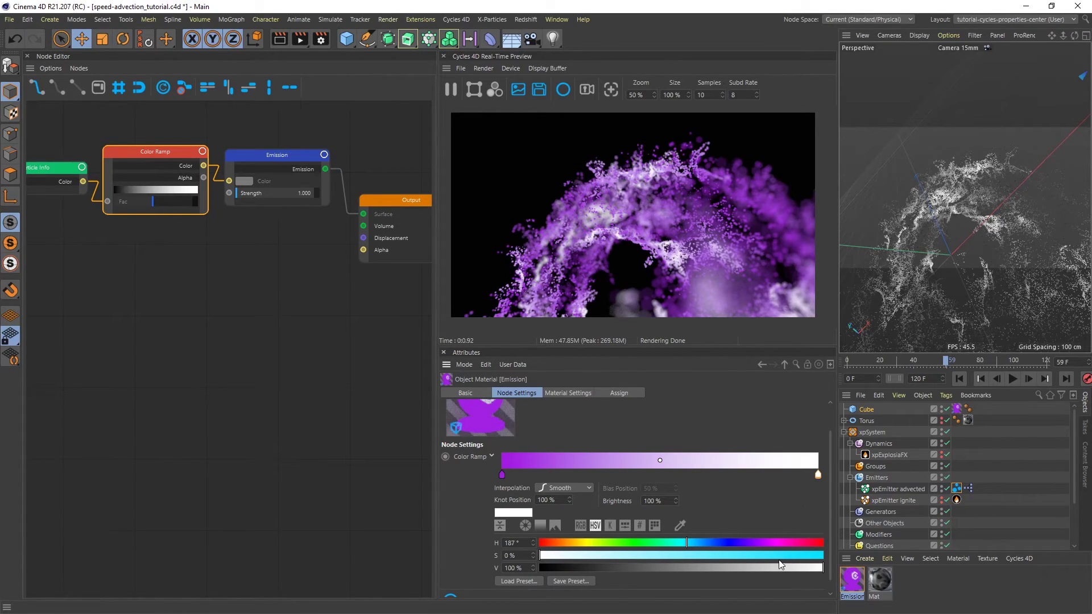
Make the right knot cyan (H 187°, S 72%), add a 255° blue-violet middle knot, move cyan to ~79.5%.
left_click(753, 555)
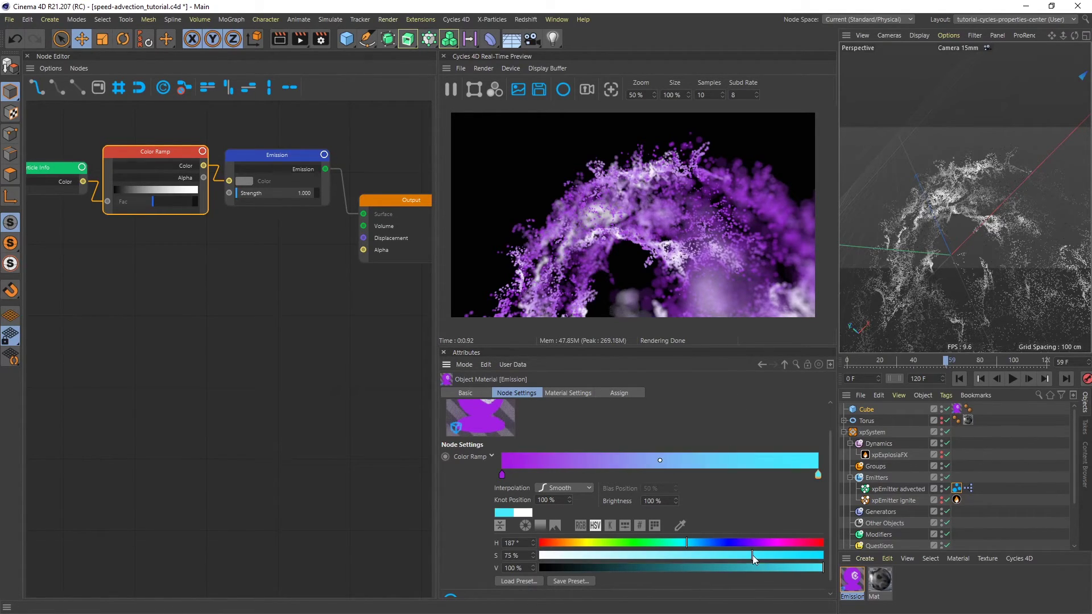
left_click_drag(756, 553, 745, 554)
left_click(665, 474)
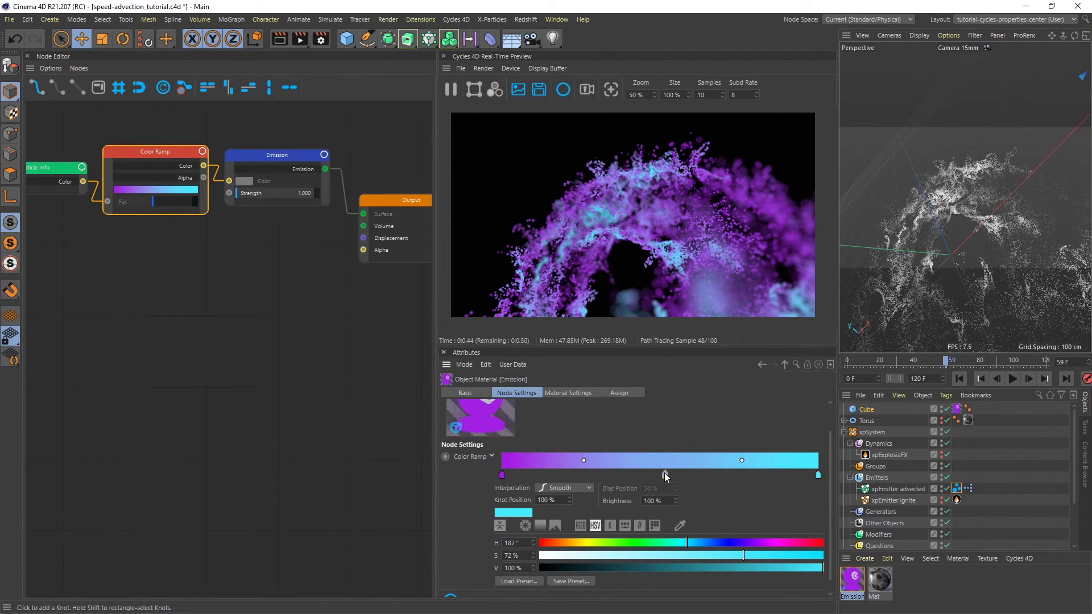
left_click(760, 542)
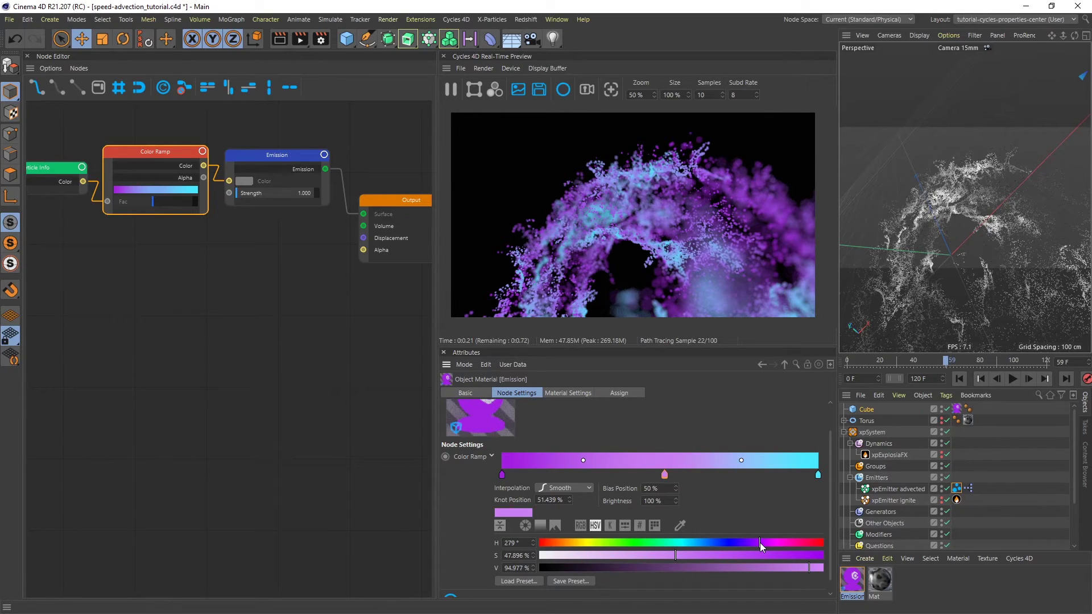
left_click(741, 543)
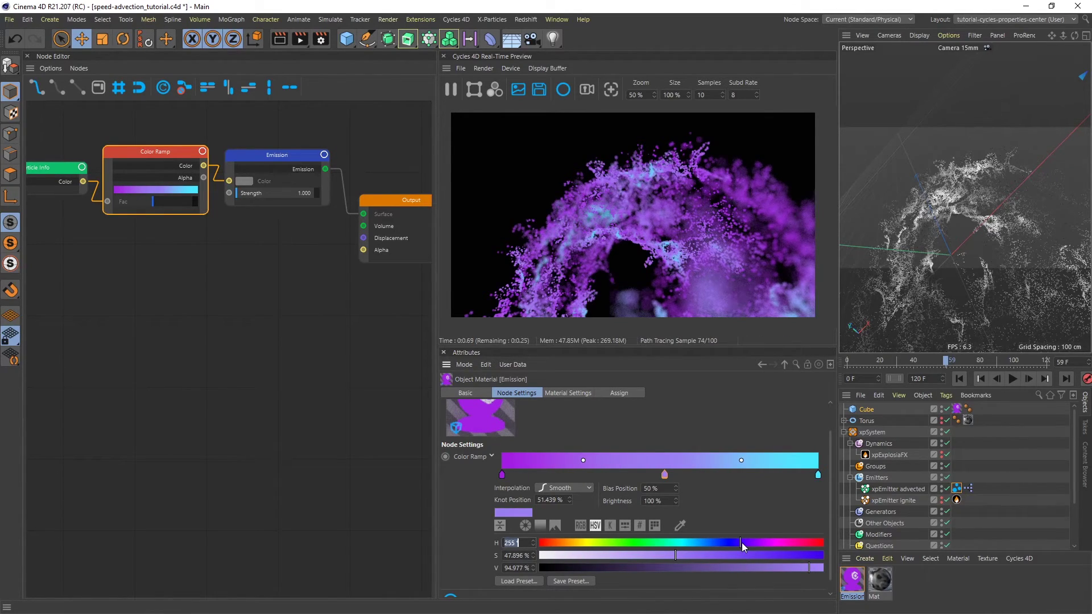
left_click_drag(817, 475, 753, 479)
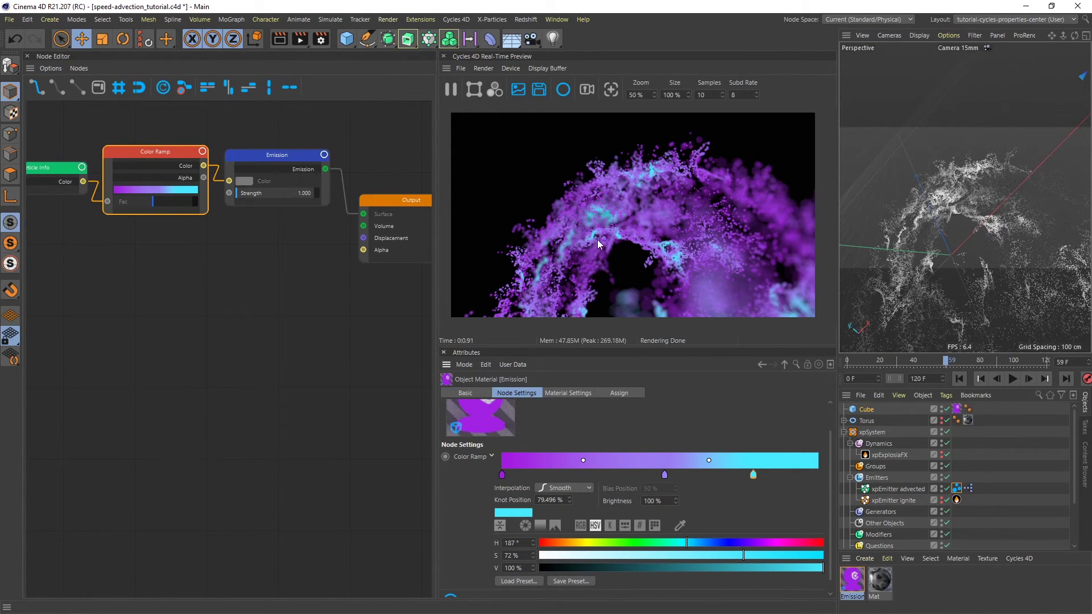
Set the cyInstance tag's Size Multiplier to 10% and Size Variation to 25%.
left_click(957, 489)
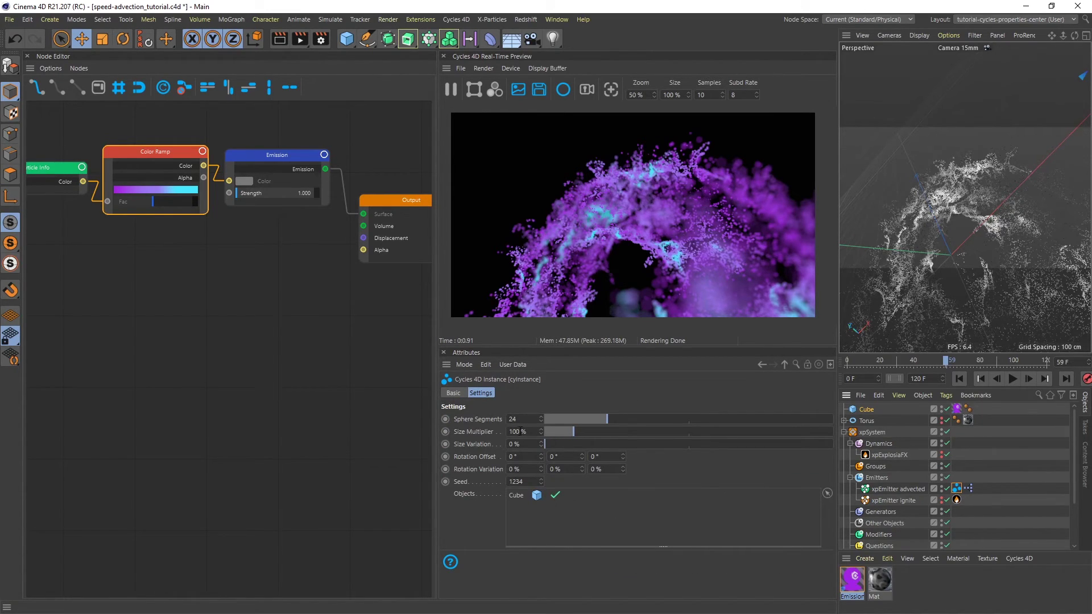
left_click_drag(519, 430, 486, 430)
type("10")
left_click_drag(526, 444, 490, 446)
type("25")
key("Return")
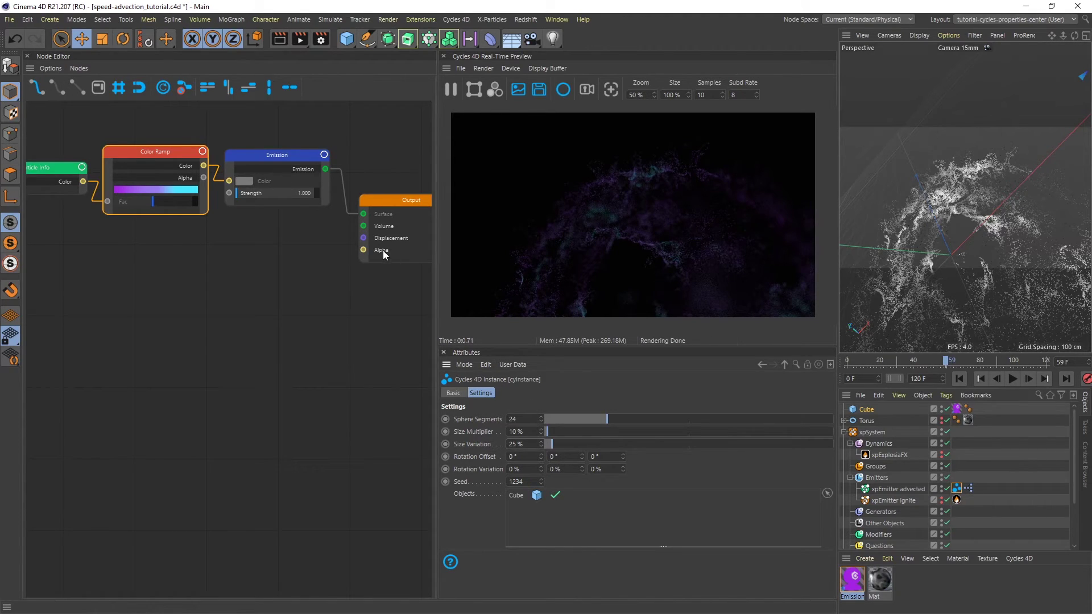
left_click(285, 152)
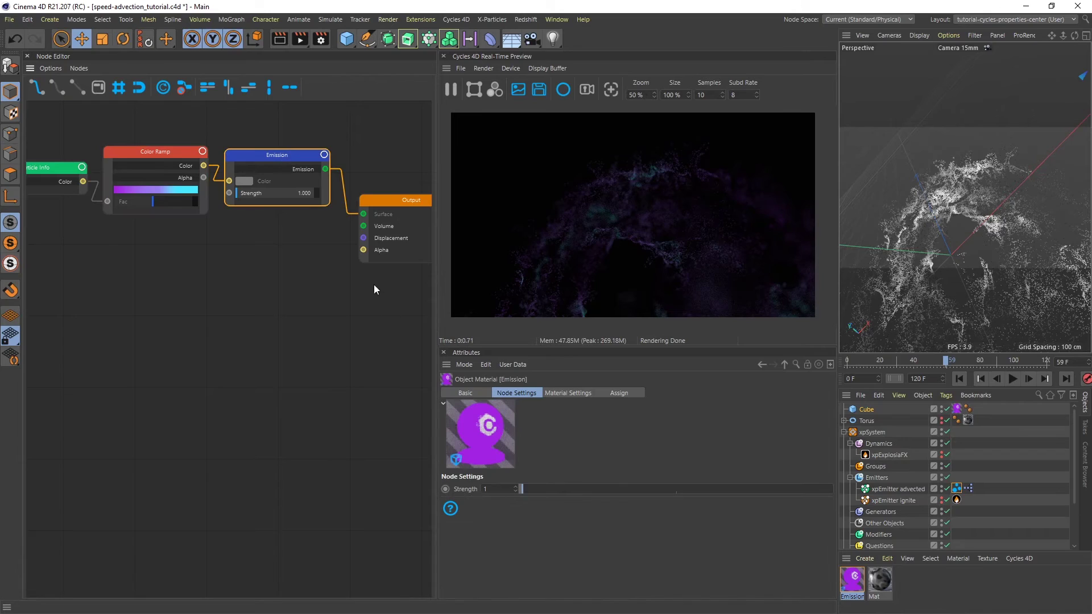
Set Emission Strength to 5, then move the Color Ramp node down-left and Emission up.
left_click(485, 489)
type("5")
key("Return")
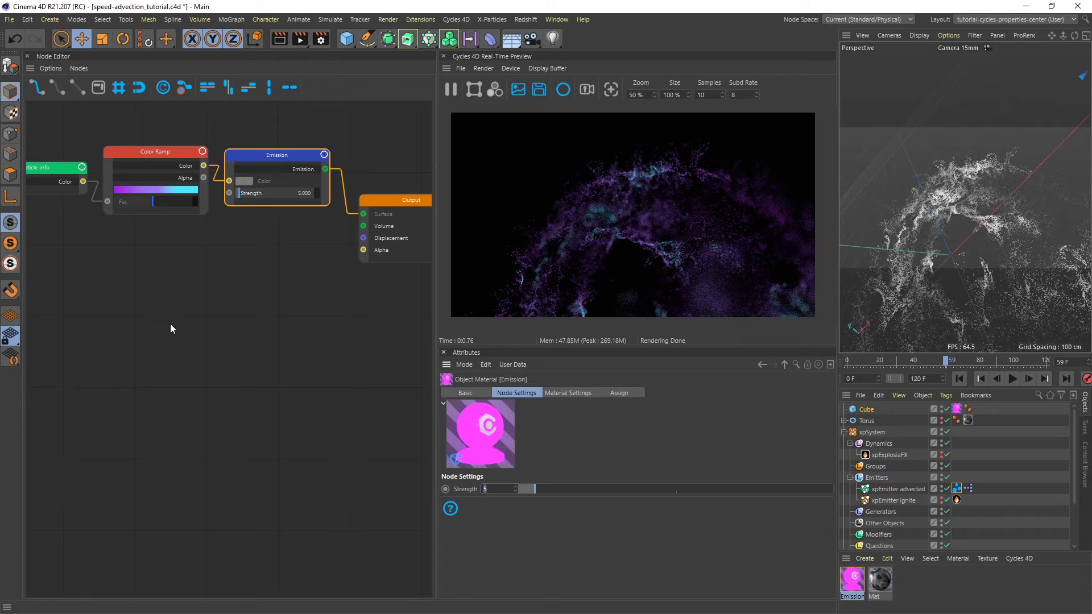
left_click_drag(171, 151, 132, 279)
left_click_drag(291, 156, 283, 142)
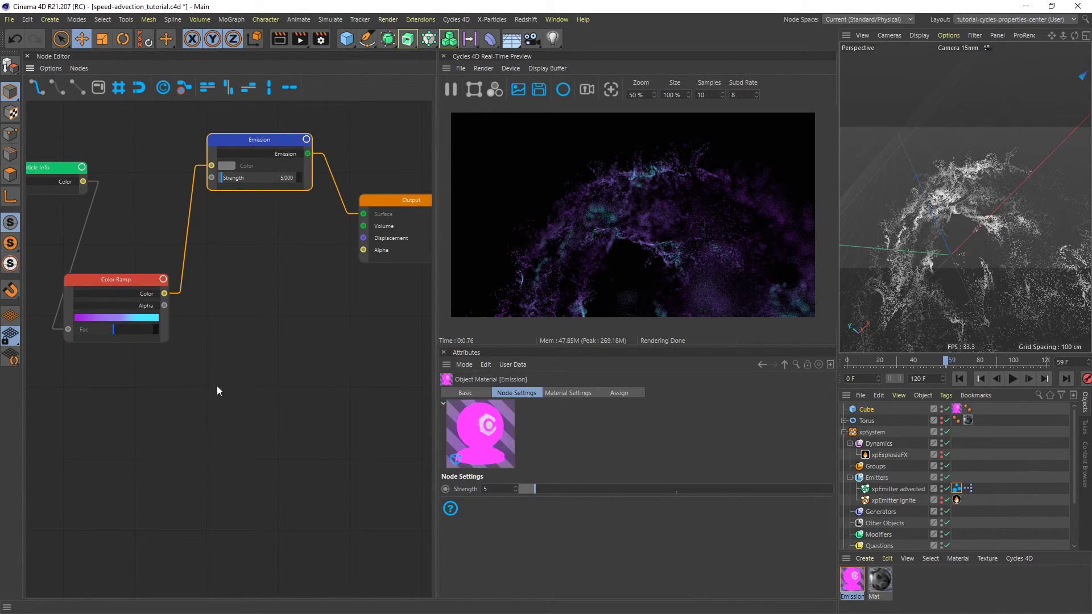
Add a Shader > Add Shader node and place it left of the Output node.
right_click(135, 407)
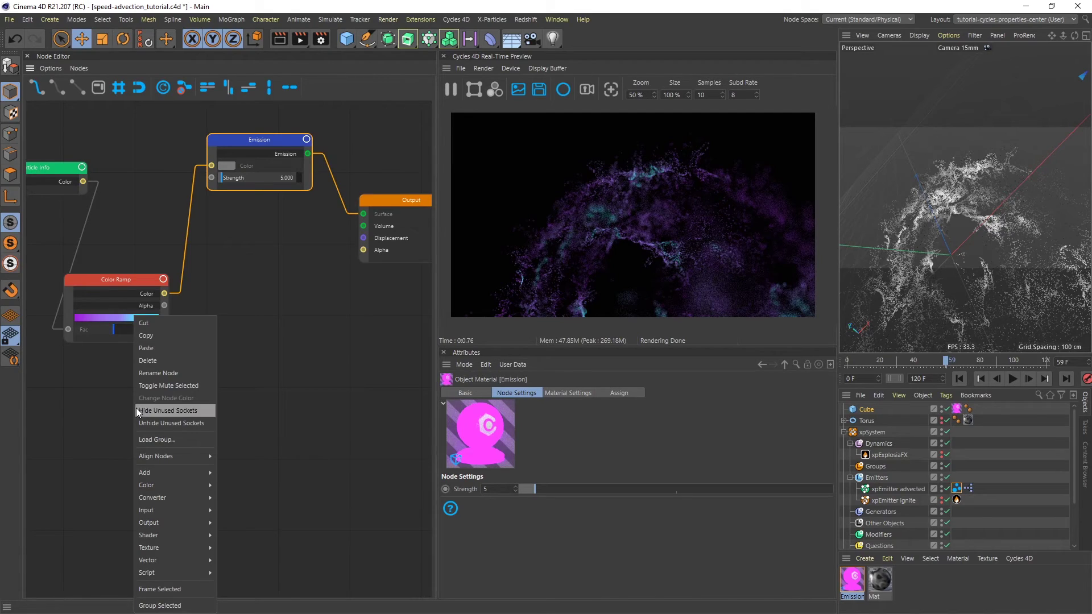
mouse_move(180, 499)
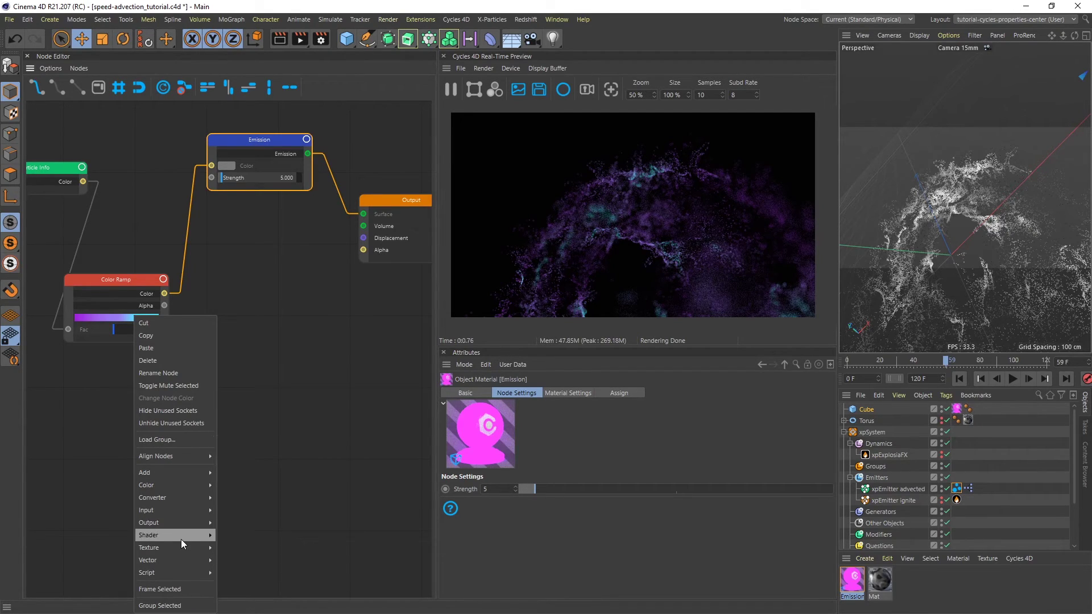
mouse_move(180, 539)
left_click(236, 361)
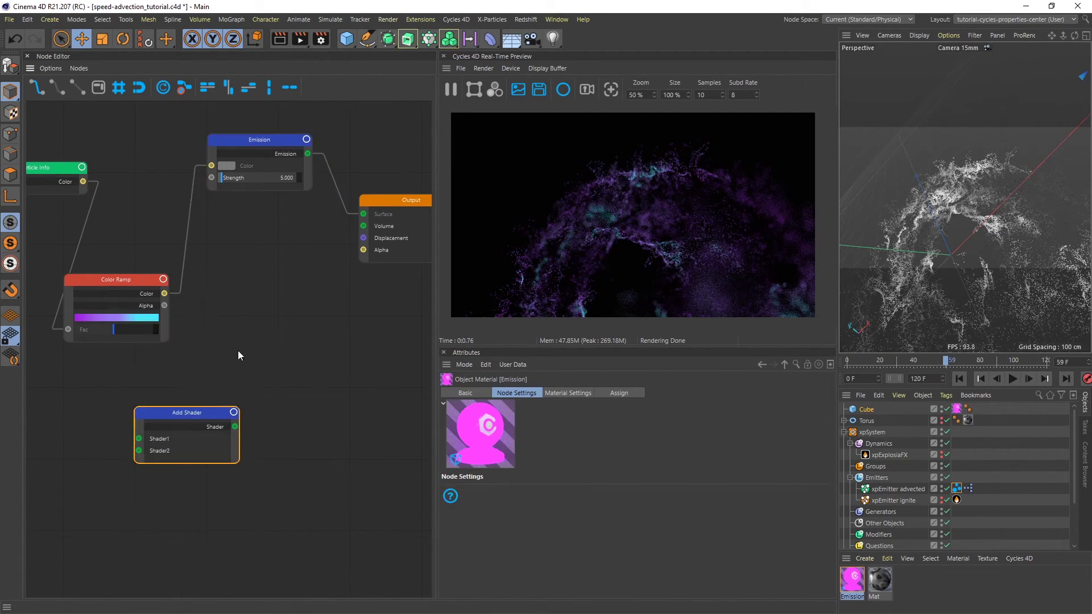
left_click_drag(198, 413, 292, 252)
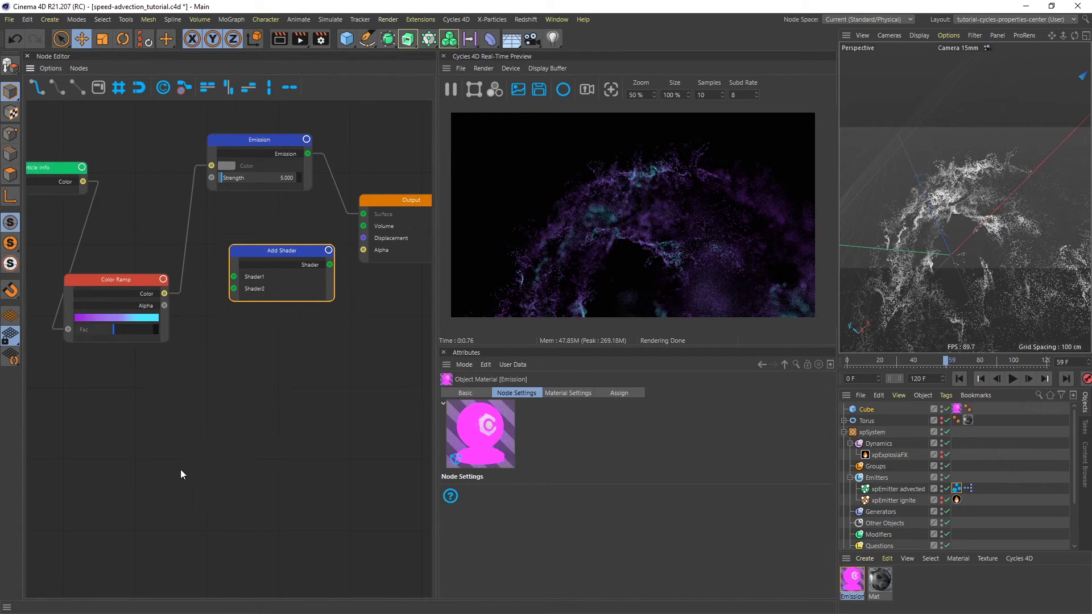
Add a Shader > Transparent BSDF node to the graph.
right_click(147, 417)
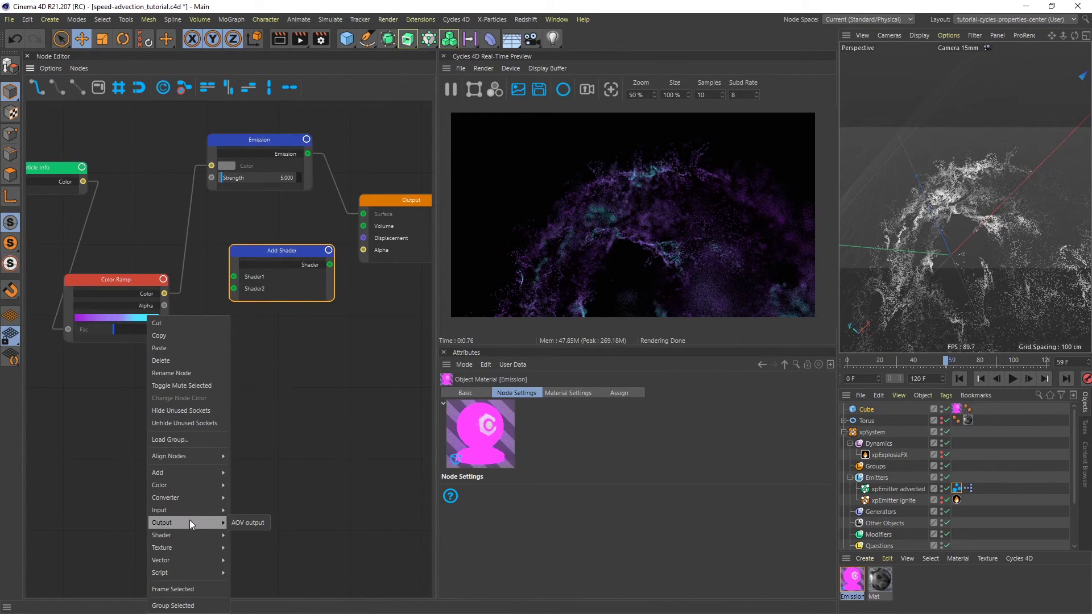
mouse_move(187, 534)
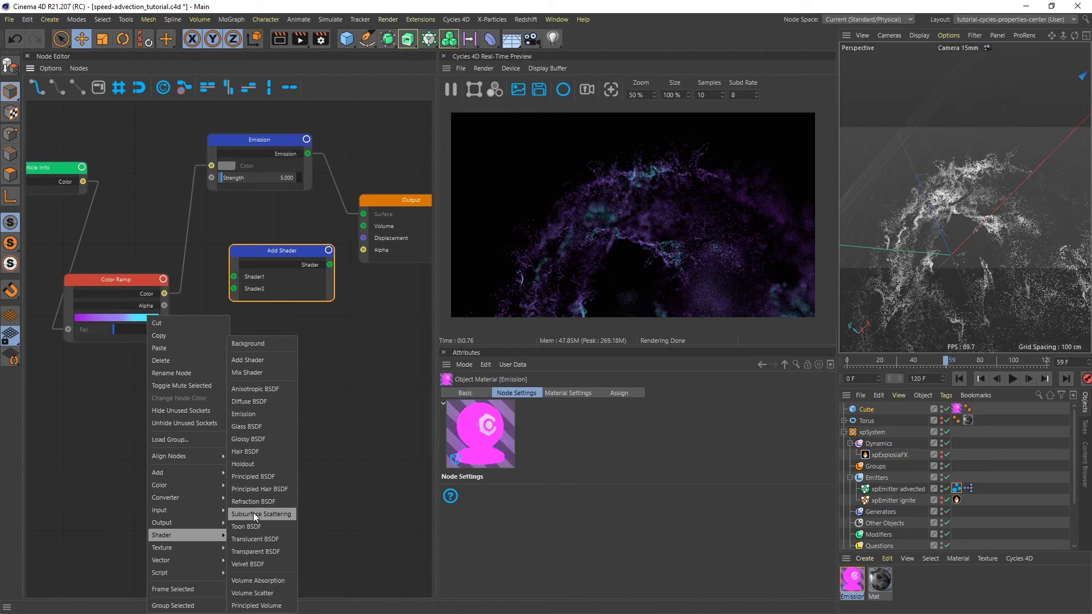
left_click(256, 551)
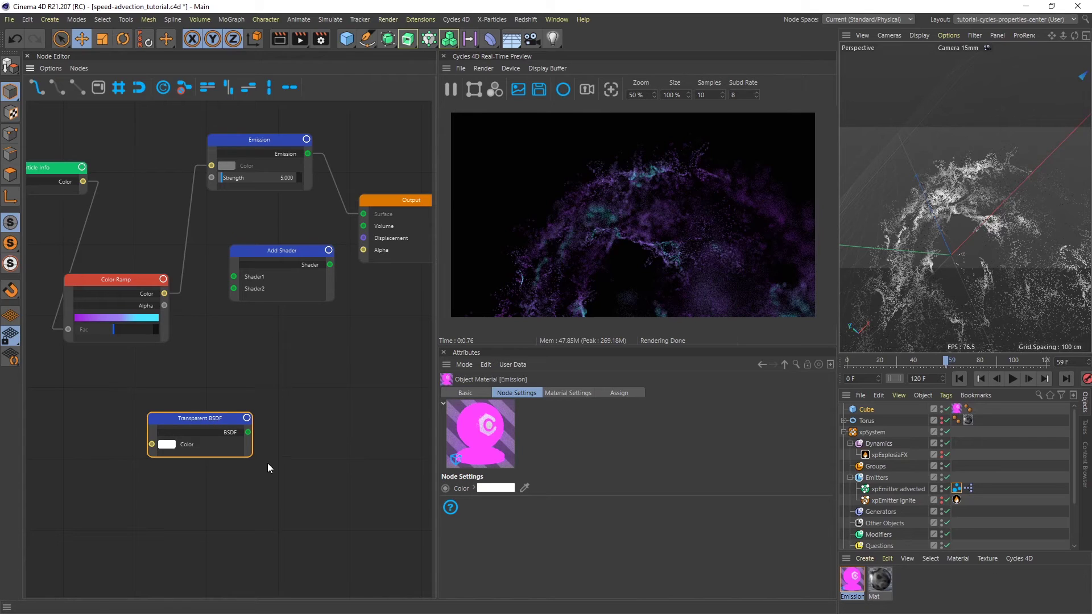
Wire Transparent BSDF to Shader2, Emission to Shader1, and the Add Shader into Output Surface.
left_click_drag(247, 432, 234, 289)
left_click_drag(308, 155, 233, 276)
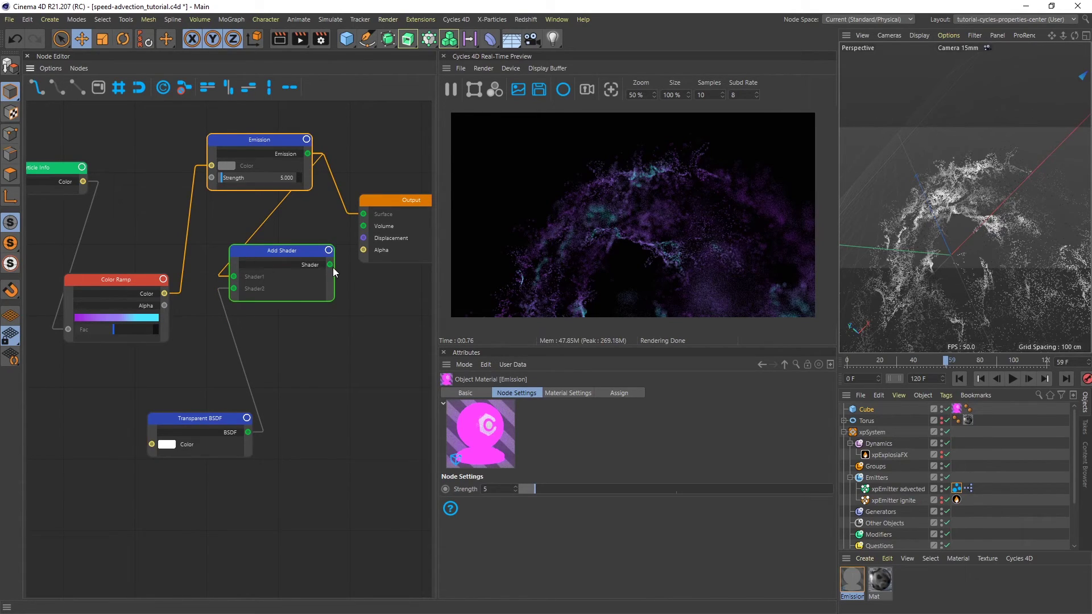
left_click_drag(330, 265, 362, 217)
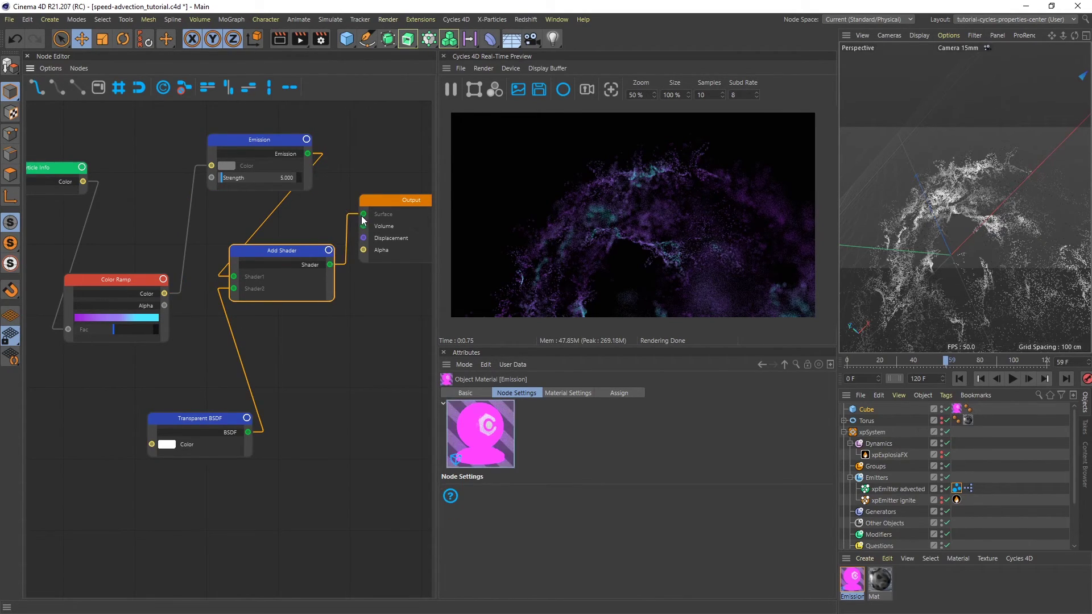
Tidy the Emission and Add Shader node positions and pause the real-time preview at 100/100 samples.
left_click_drag(263, 141, 191, 133)
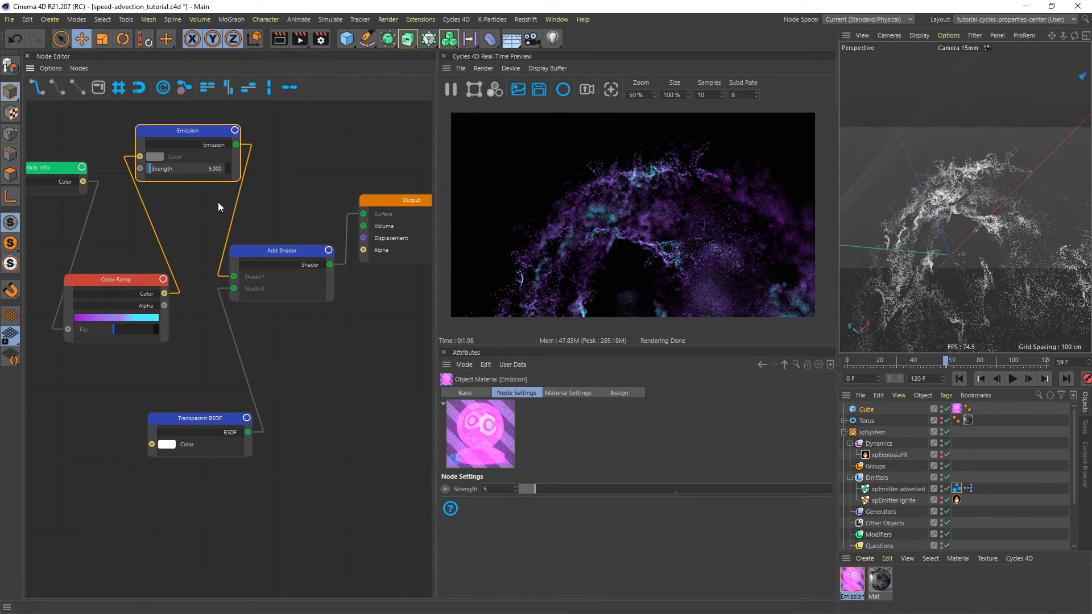
left_click_drag(261, 251, 262, 221)
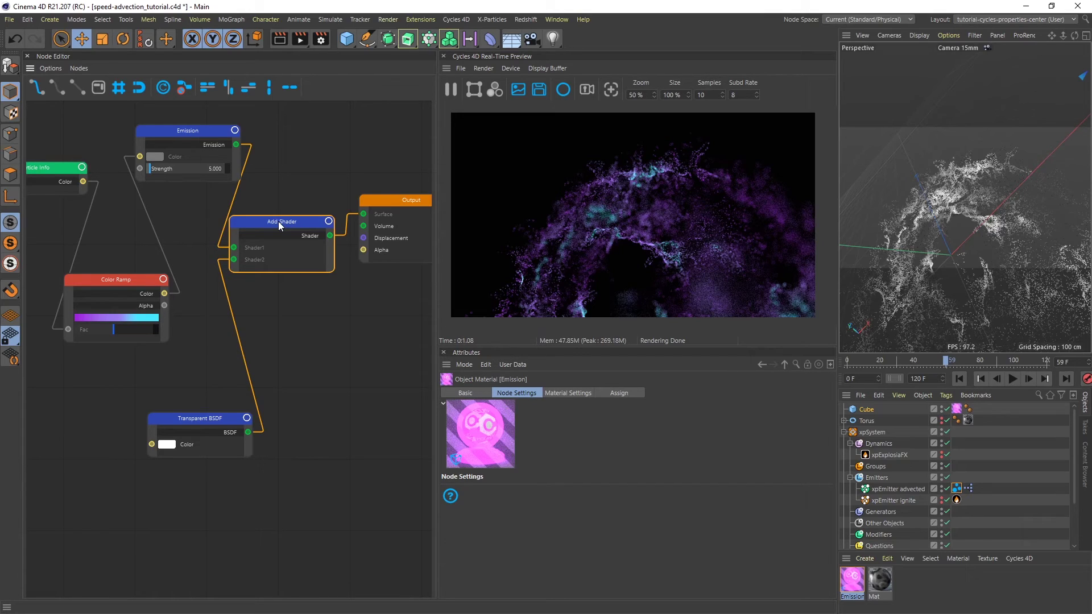
left_click_drag(279, 224, 282, 219)
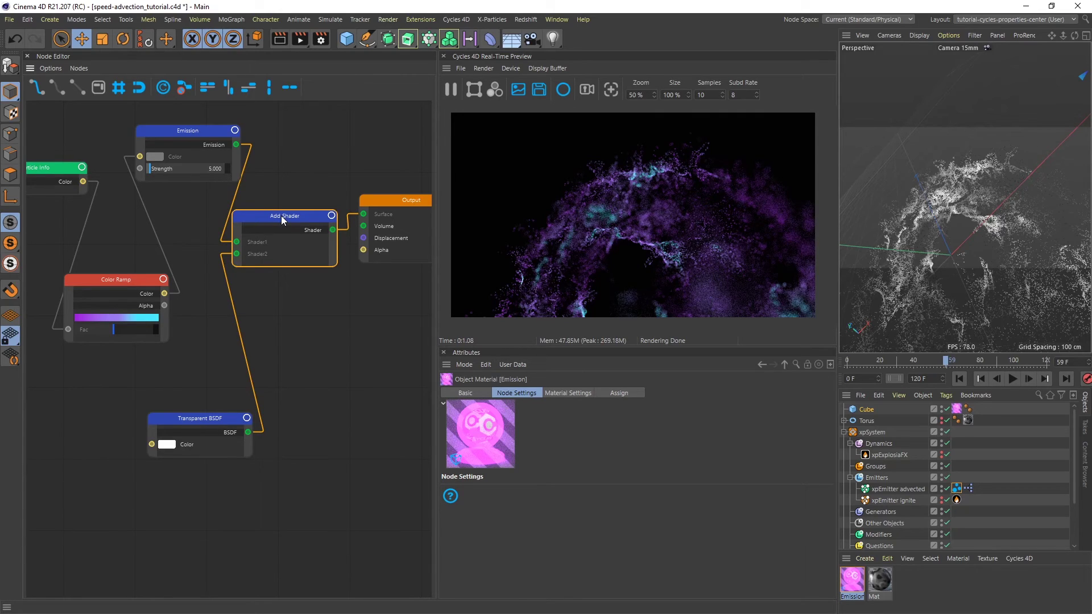
left_click(449, 89)
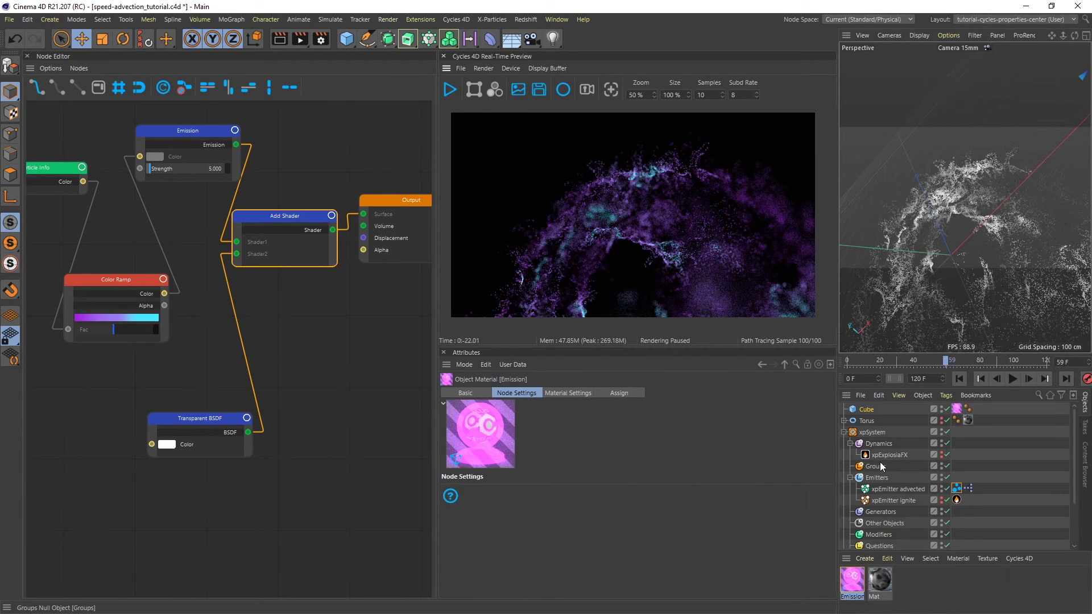
Set the xpEmitter advected emitter's Shot Count to 700000 in its Emission settings.
left_click(895, 489)
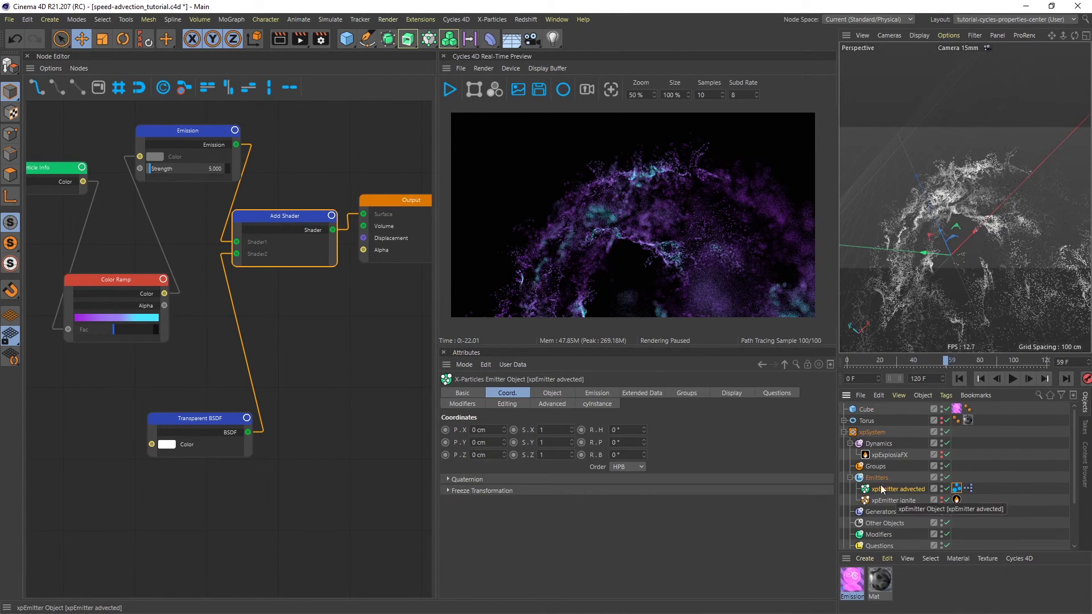
left_click(596, 393)
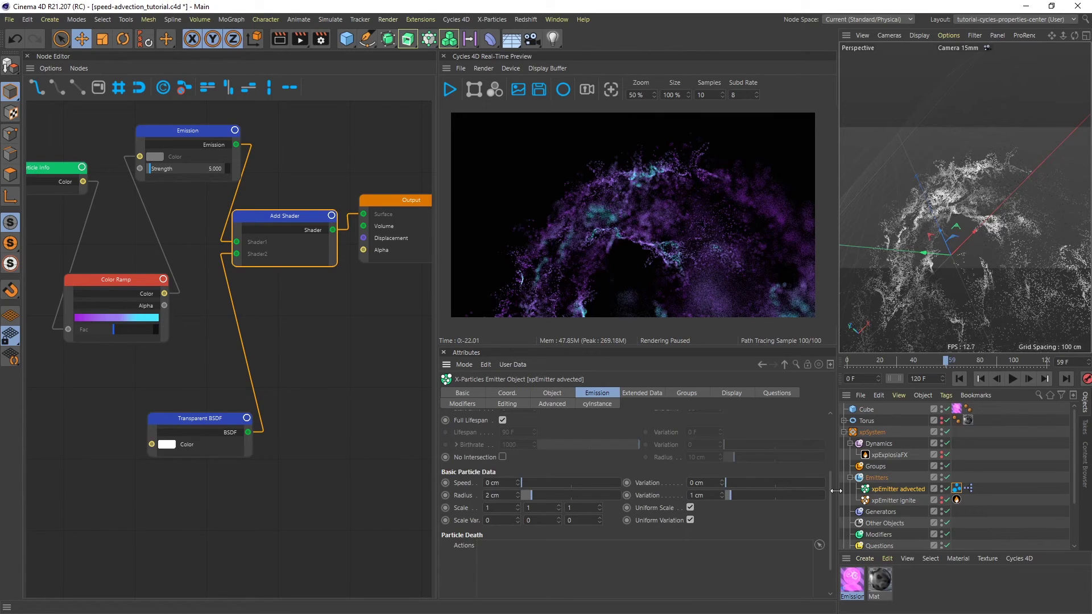
left_click_drag(830, 496, 833, 432)
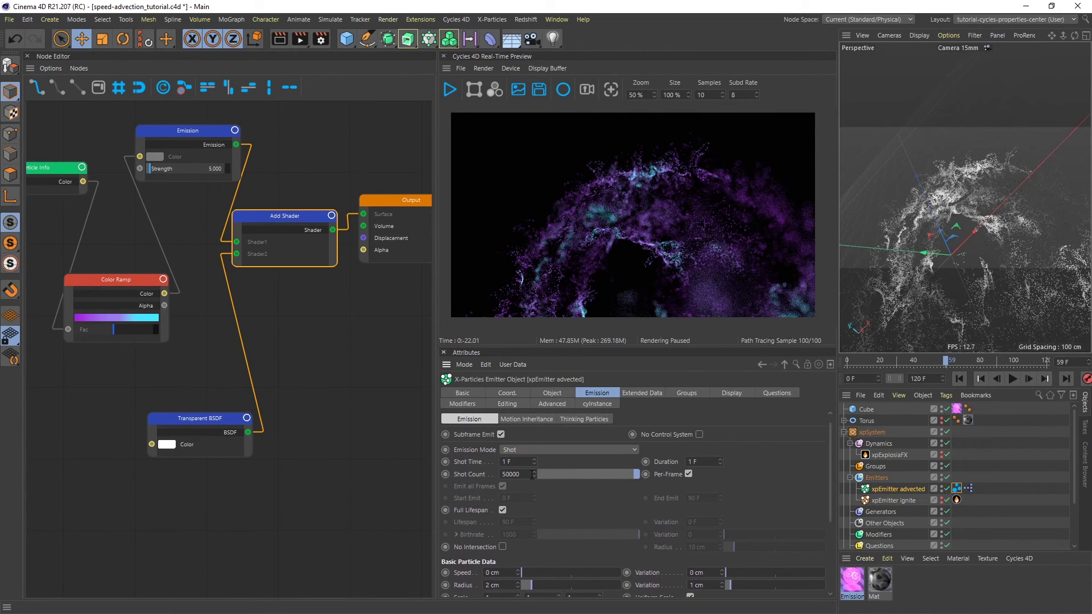
double_click(527, 473)
type("700000")
Replay the simulation from frame 0 to frame 26 and restart the Cycles real-time preview.
left_click(960, 379)
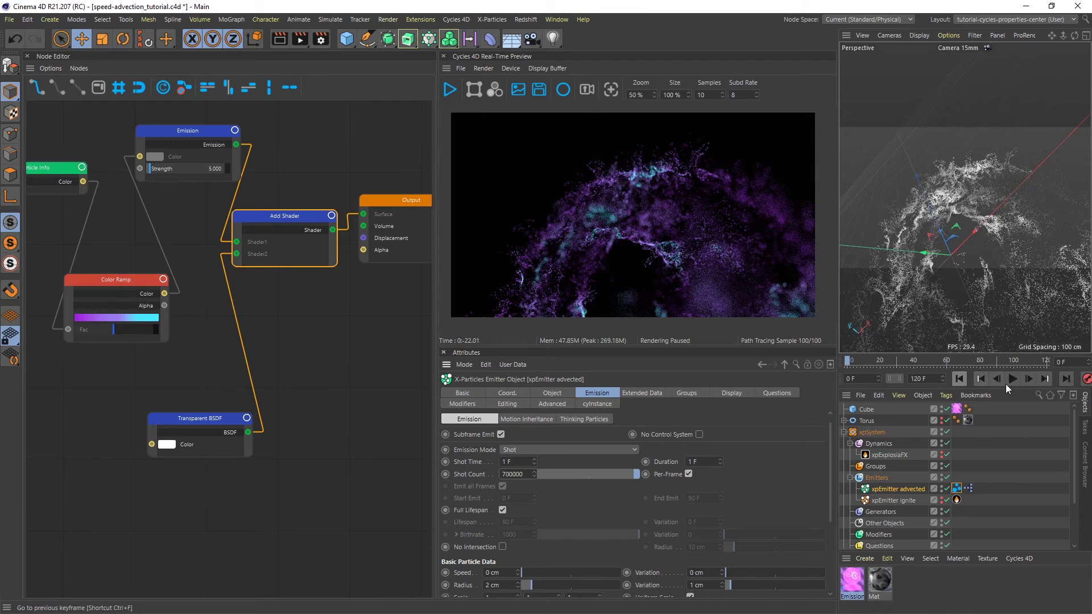
left_click(1010, 380)
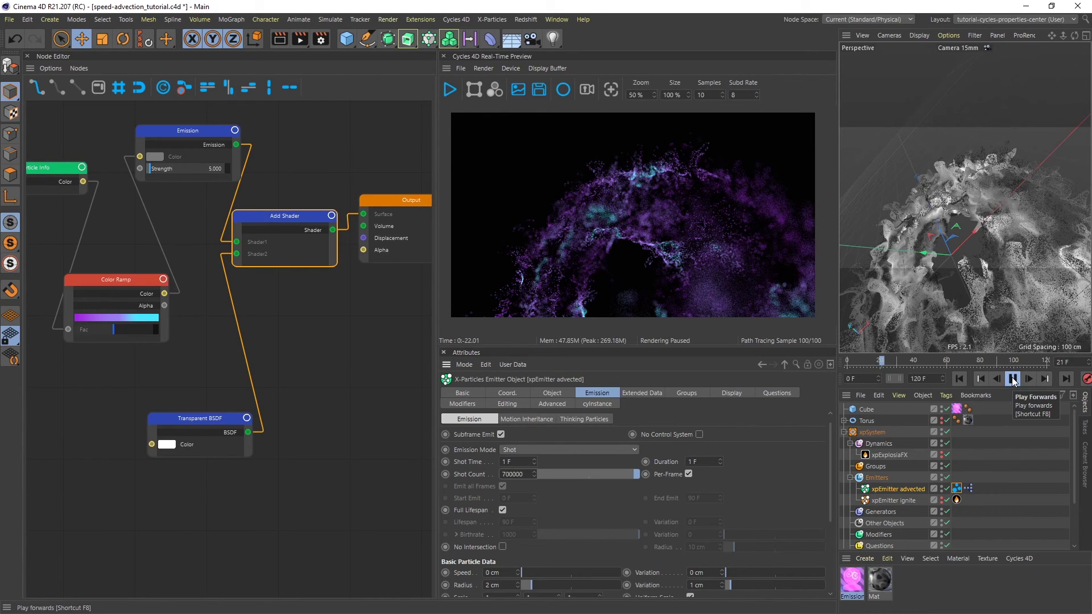
left_click(1012, 379)
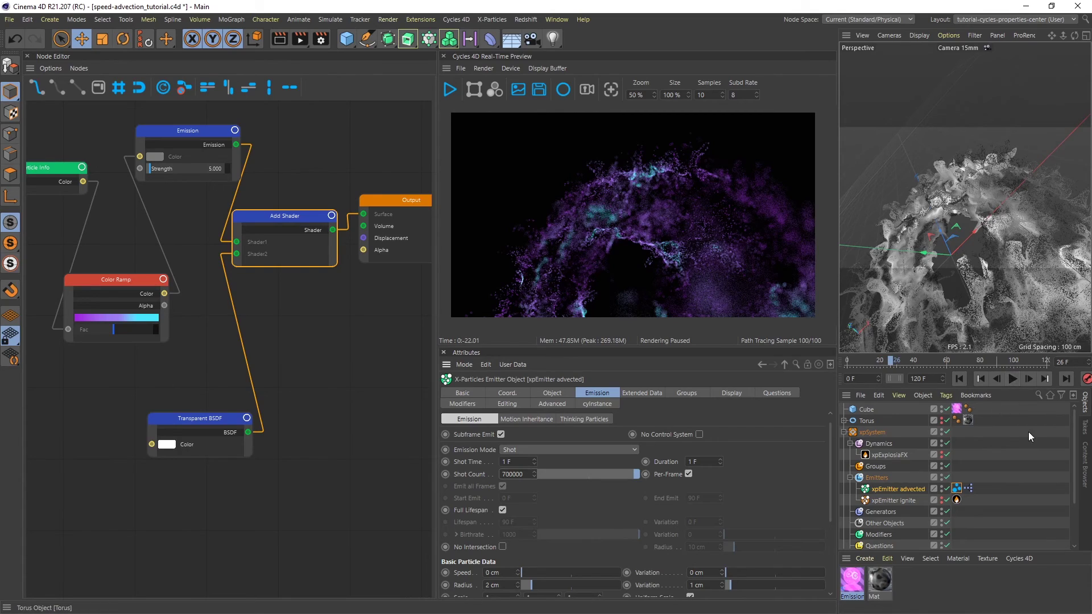
left_click(452, 91)
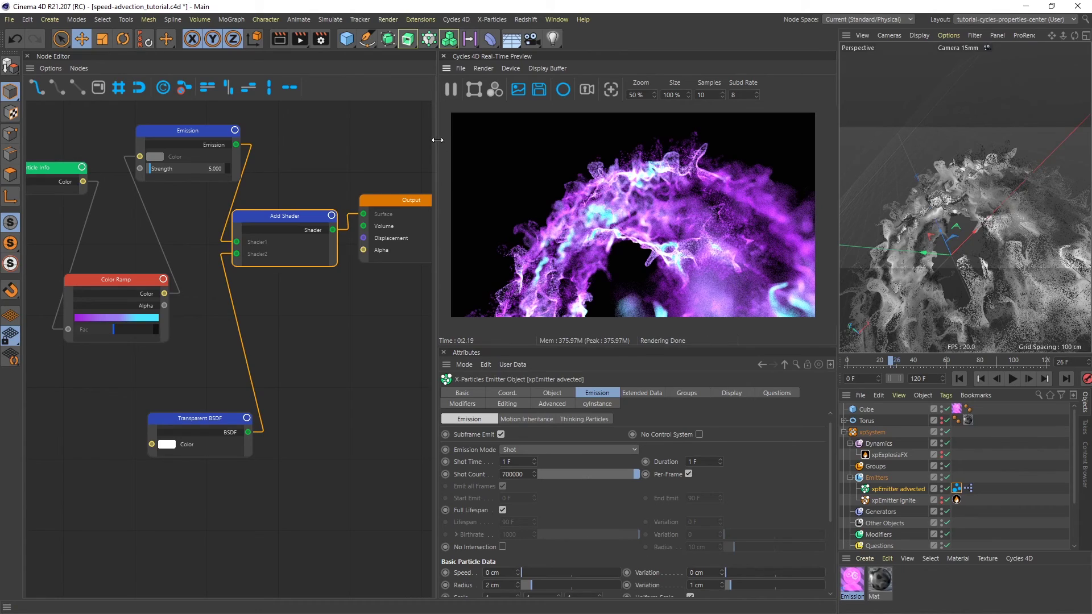
Give the Emission node a strength of 1.5 and set the real-time preview Samples to 20.
left_click(200, 135)
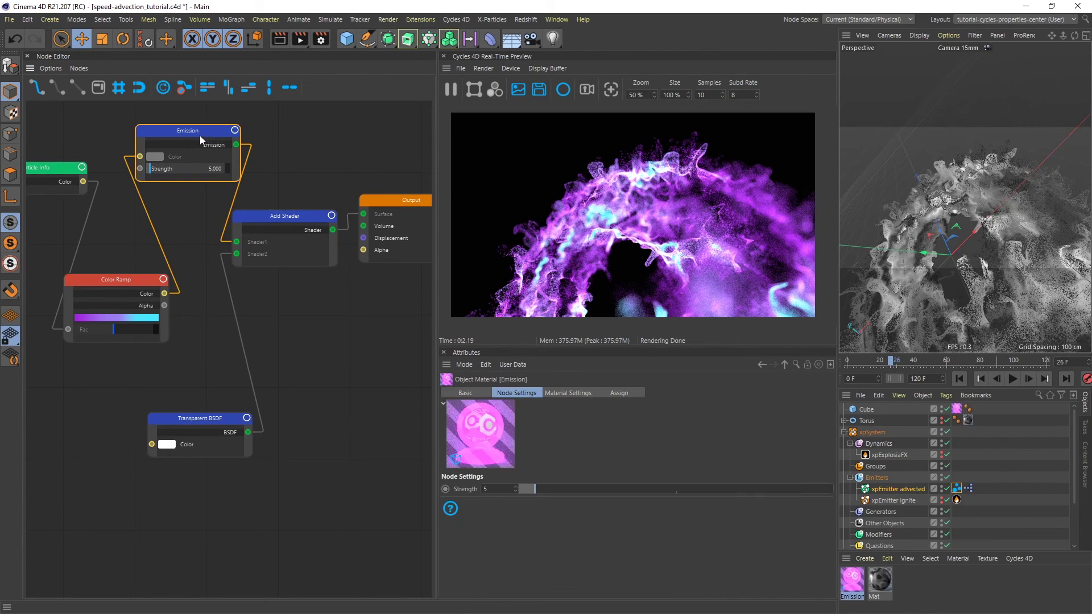
left_click(498, 492)
type("1.5")
key("Return")
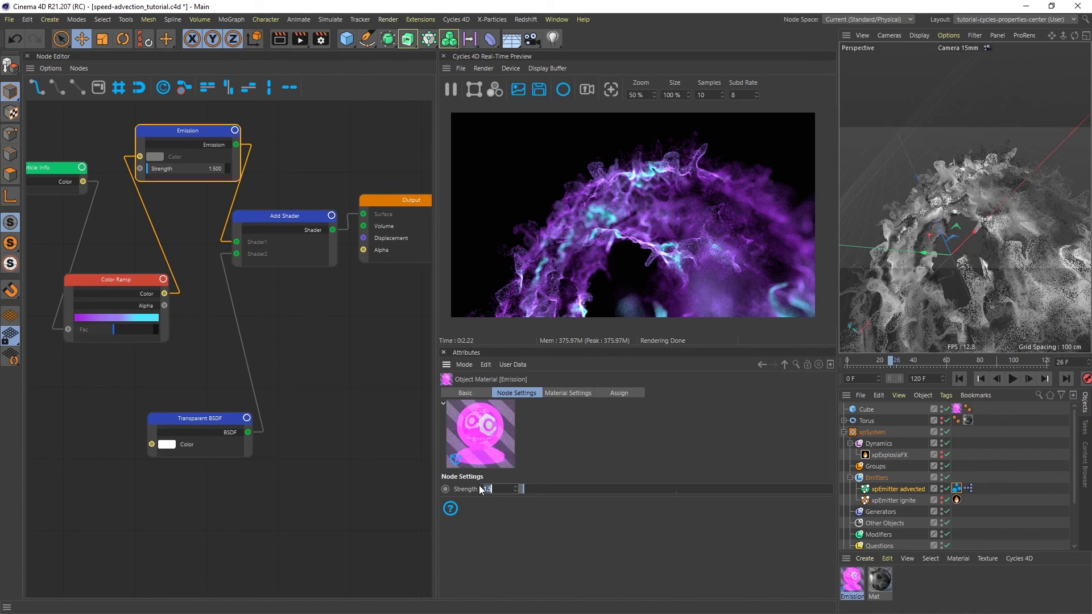
left_click(693, 95)
type("20")
Widen and heighten the Cycles 4D preview panel, then set its Zoom to 100%.
left_click_drag(438, 307, 145, 307)
left_click_drag(595, 349, 581, 552)
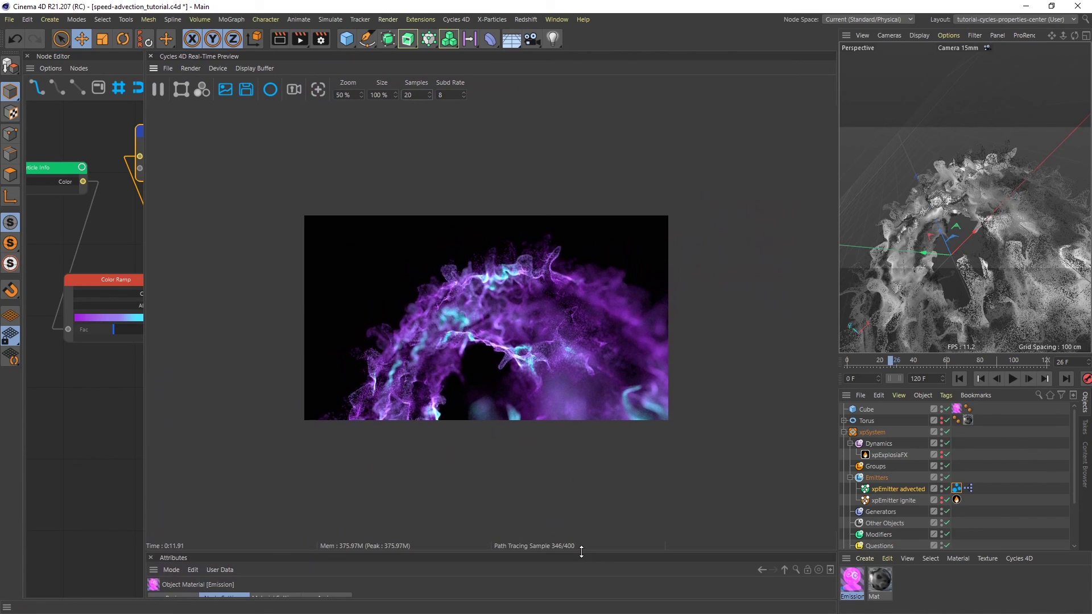
double_click(345, 95)
type("100")
key("Return")
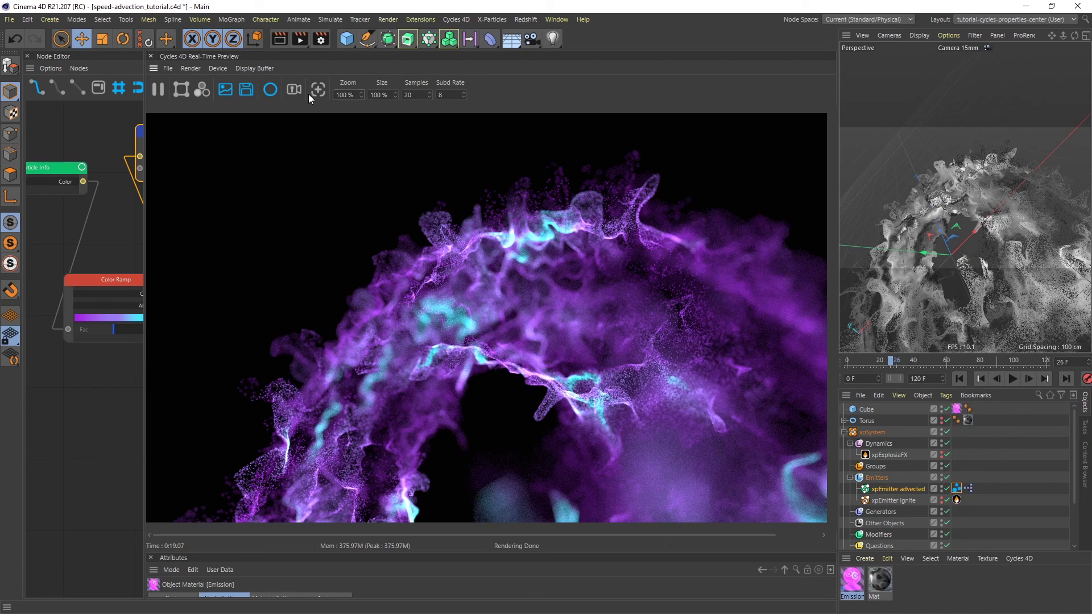